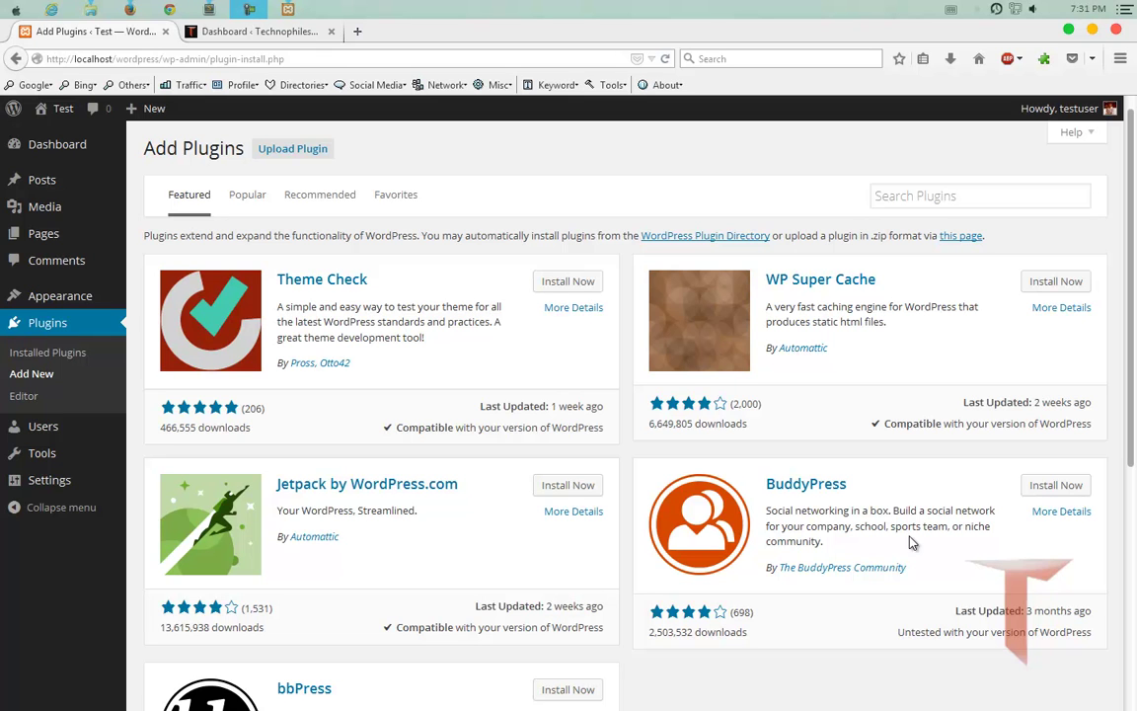
Search Add Plugins for 'IP Blacklist Cloud' using the 'ip b' suggestion.
{"action": "left_click", "coordinate": [978, 200]}
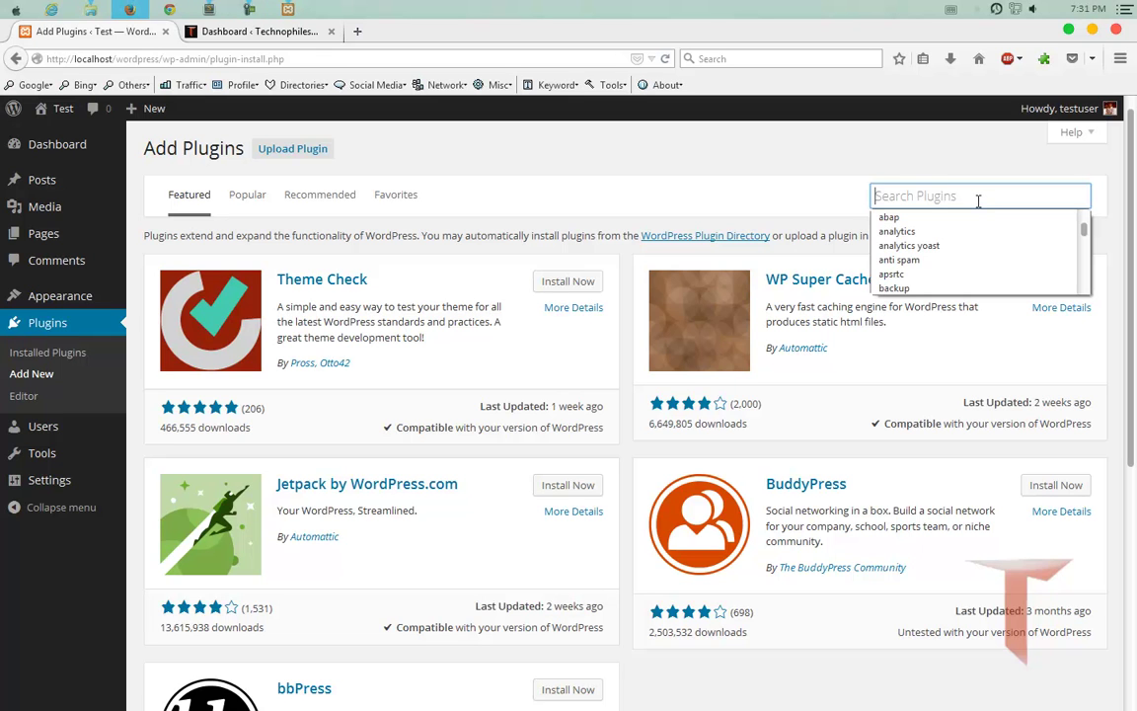
{"action": "type", "text": "ip b"}
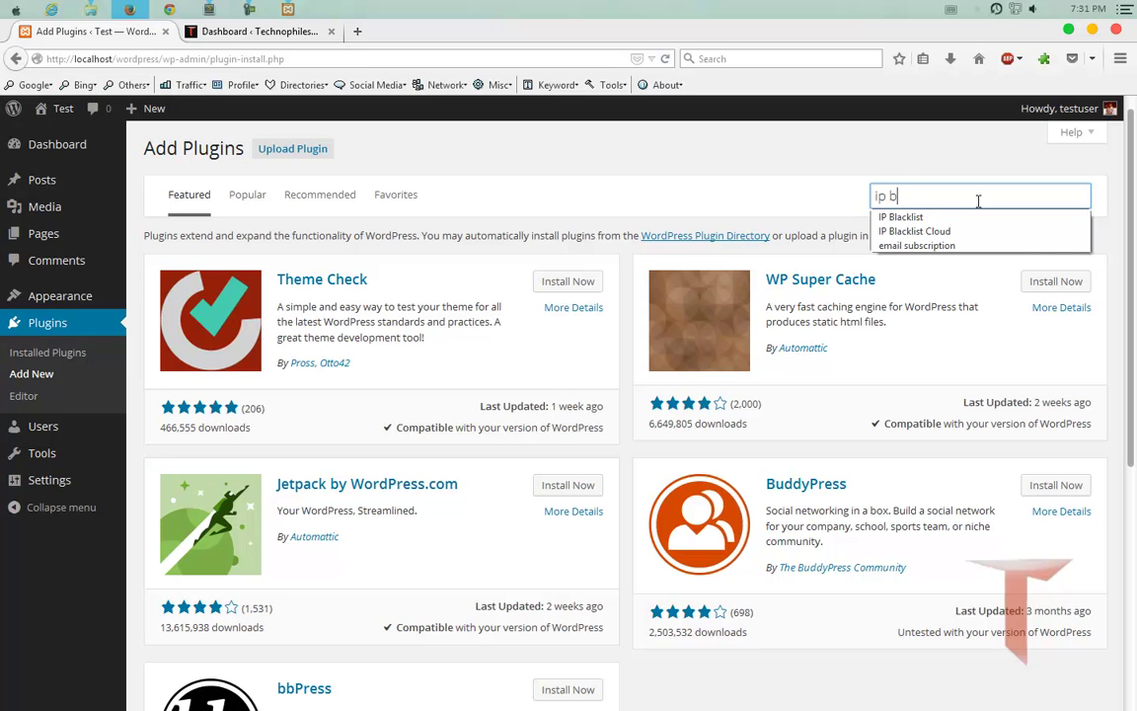
{"action": "key", "text": "Down"}
{"action": "key", "text": "Down"}
{"action": "key", "text": "Return"}
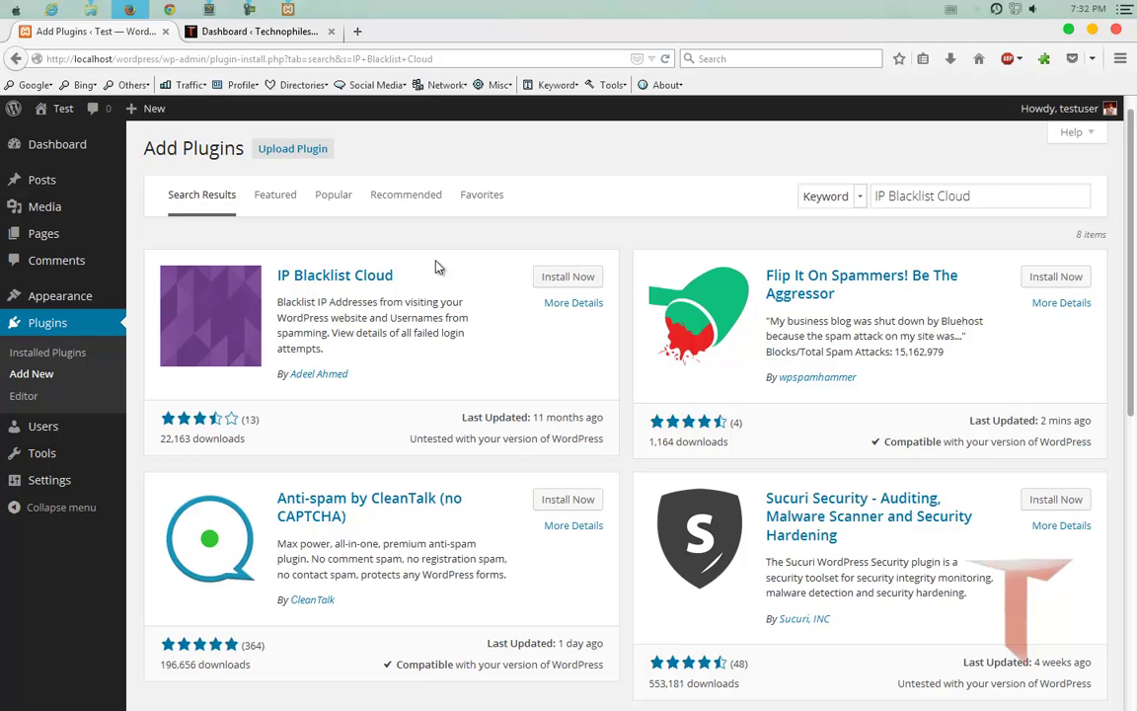
Switch to the Technophileshub Dashboard and scroll down the admin menu.
{"action": "left_click", "coordinate": [269, 35]}
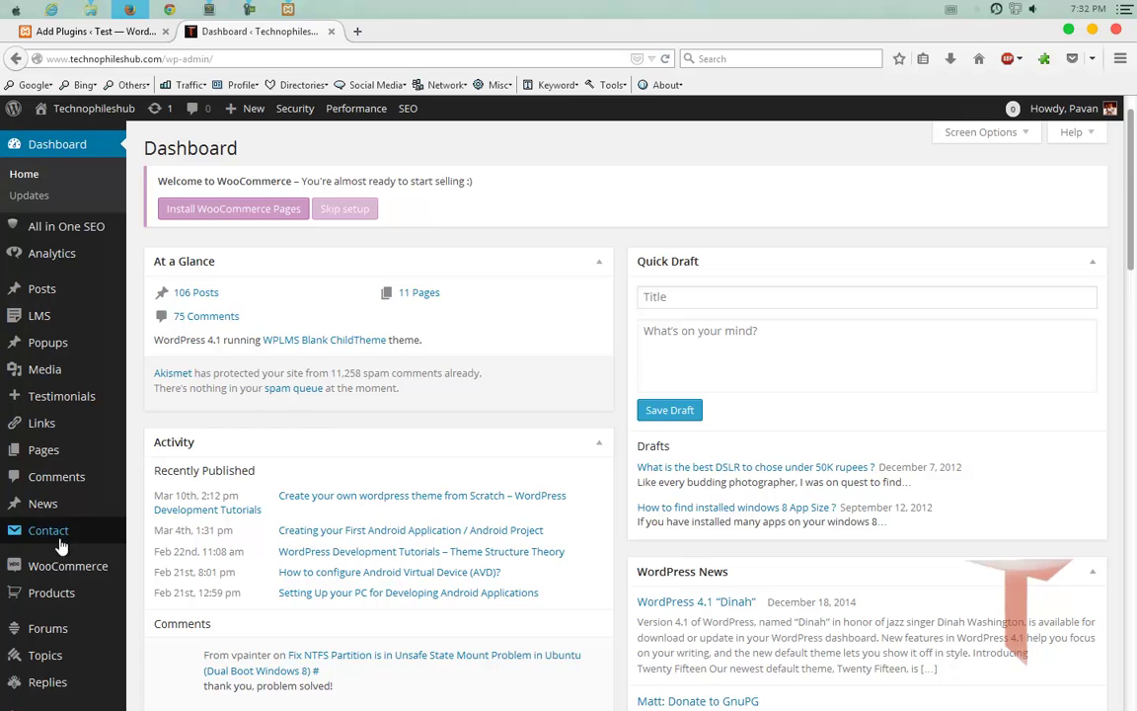
{"action": "scroll", "coordinate": [64, 499], "scroll_direction": "down", "scroll_amount": 3}
{"action": "scroll", "coordinate": [67, 513], "scroll_direction": "down", "scroll_amount": 3}
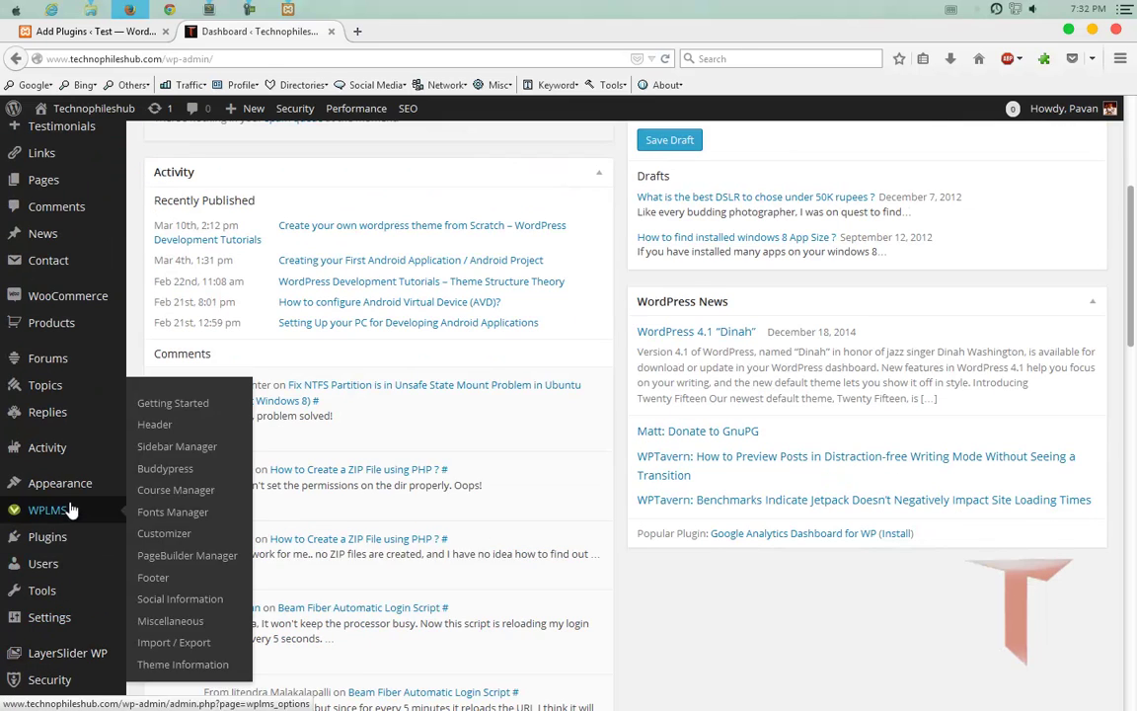
{"action": "scroll", "coordinate": [71, 533], "scroll_direction": "down", "scroll_amount": 1}
{"action": "scroll", "coordinate": [74, 570], "scroll_direction": "down", "scroll_amount": 5}
Open IP Blacklist and scroll through the blocked IPs dated Dec 29, 2014.
{"action": "mouse_move", "coordinate": [71, 604]}
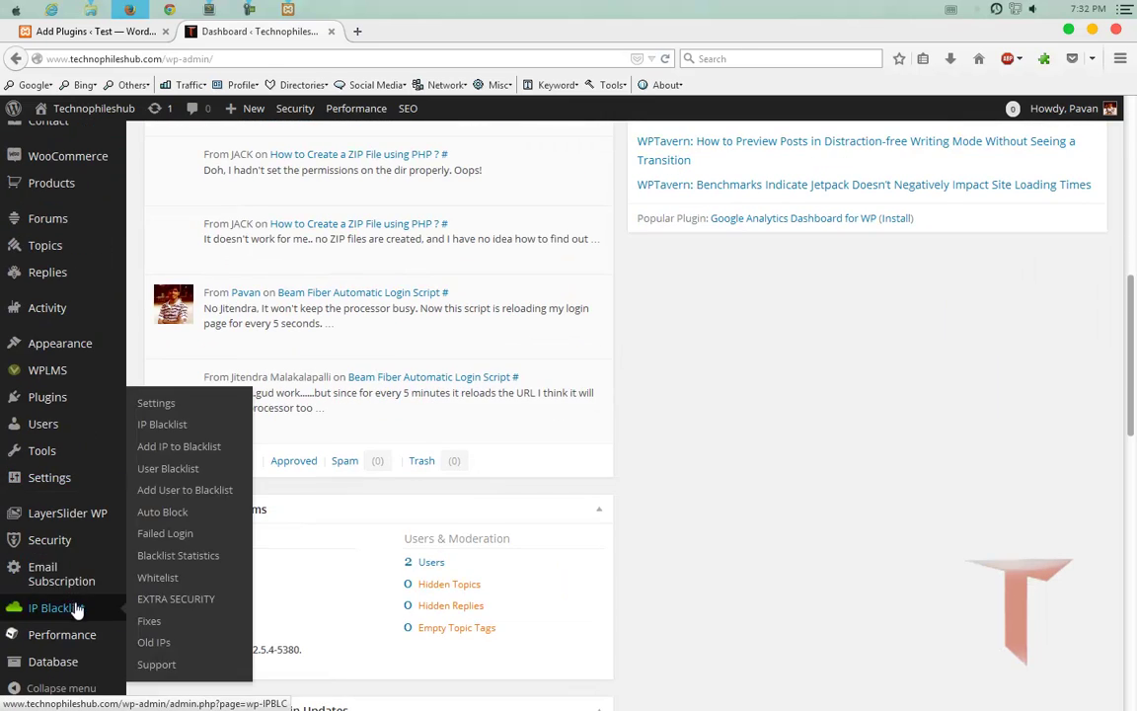
{"action": "left_click", "coordinate": [176, 430]}
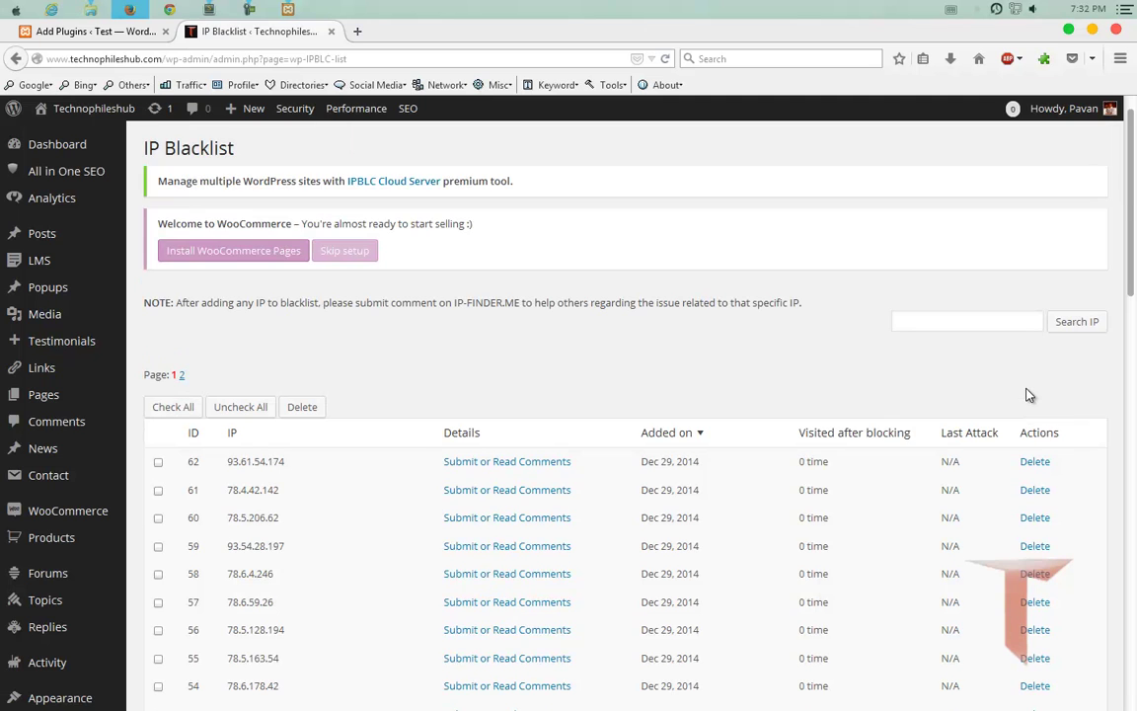
{"action": "scroll", "coordinate": [302, 395], "scroll_direction": "down", "scroll_amount": 5}
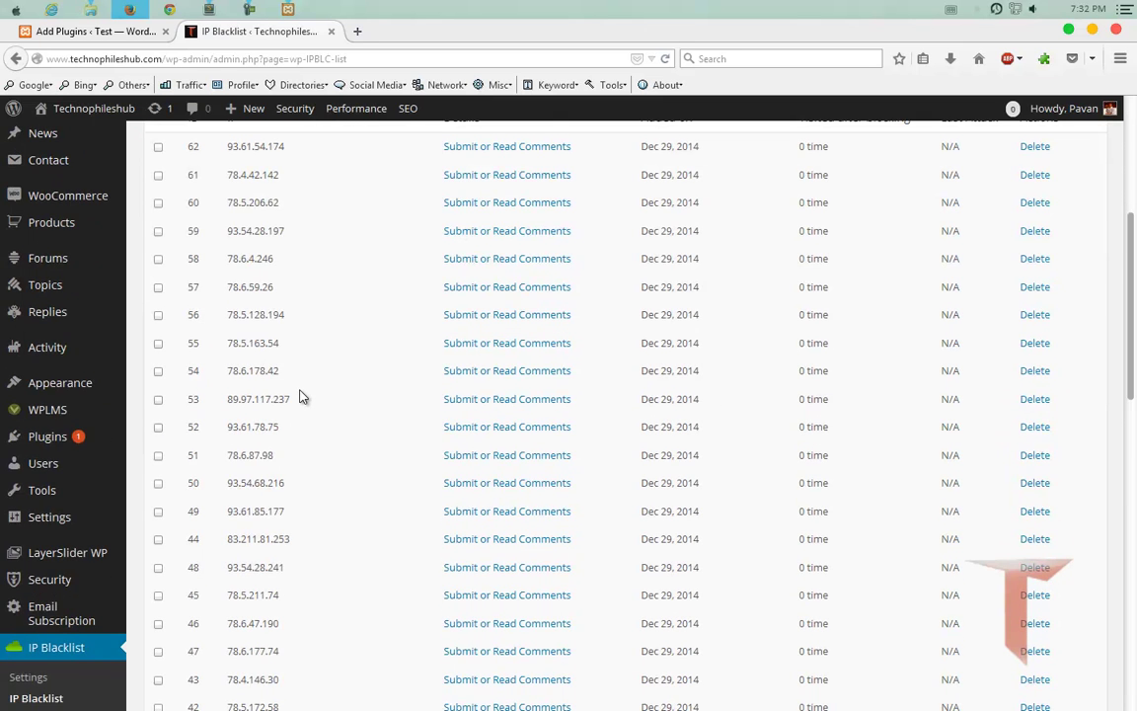
{"action": "scroll", "coordinate": [302, 396], "scroll_direction": "down", "scroll_amount": 2}
{"action": "scroll", "coordinate": [302, 396], "scroll_direction": "down", "scroll_amount": 5}
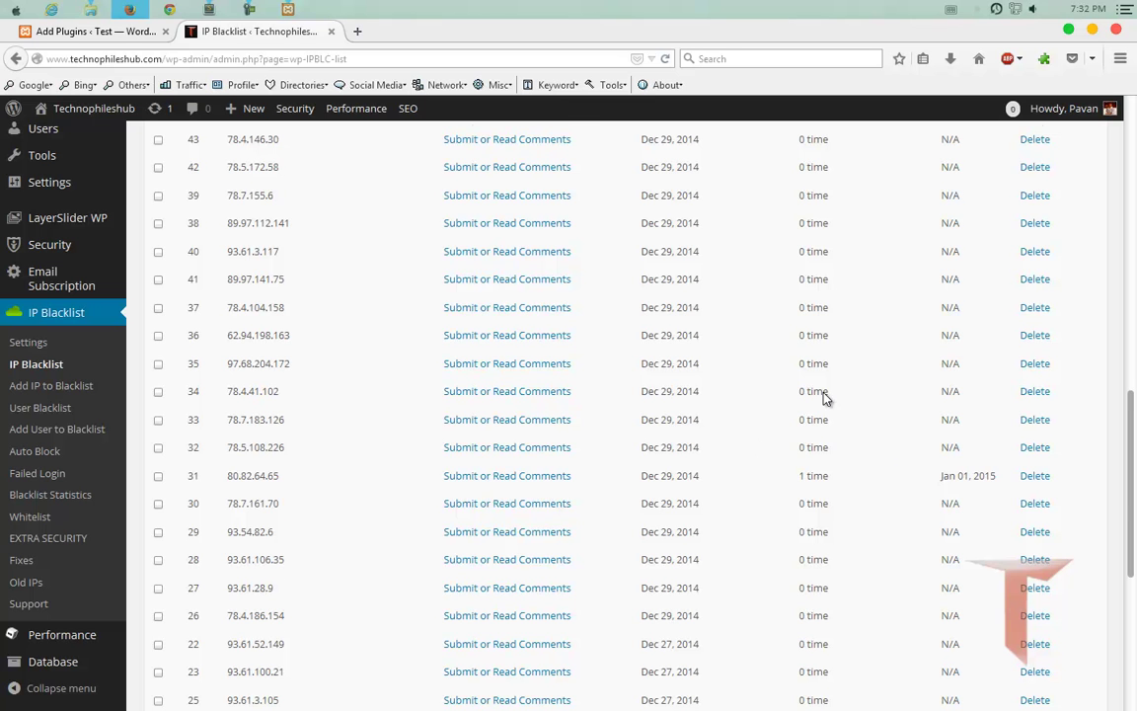
{"action": "scroll", "coordinate": [820, 371], "scroll_direction": "up", "scroll_amount": 10}
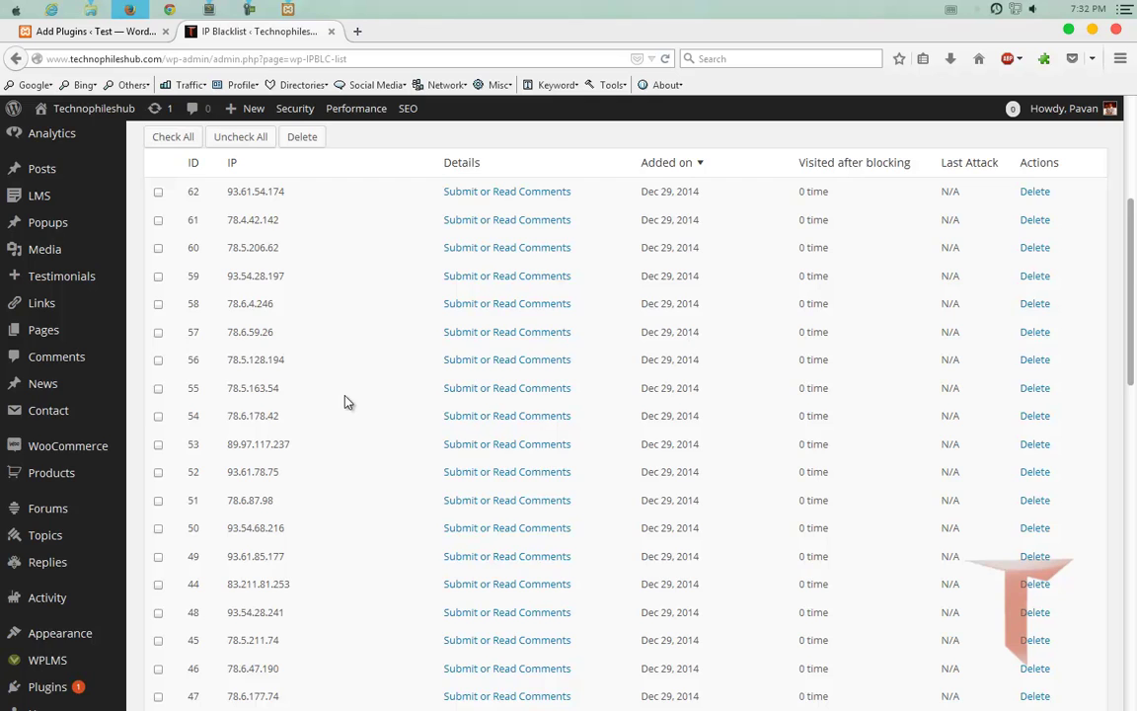
{"action": "scroll", "coordinate": [346, 401], "scroll_direction": "up", "scroll_amount": 4}
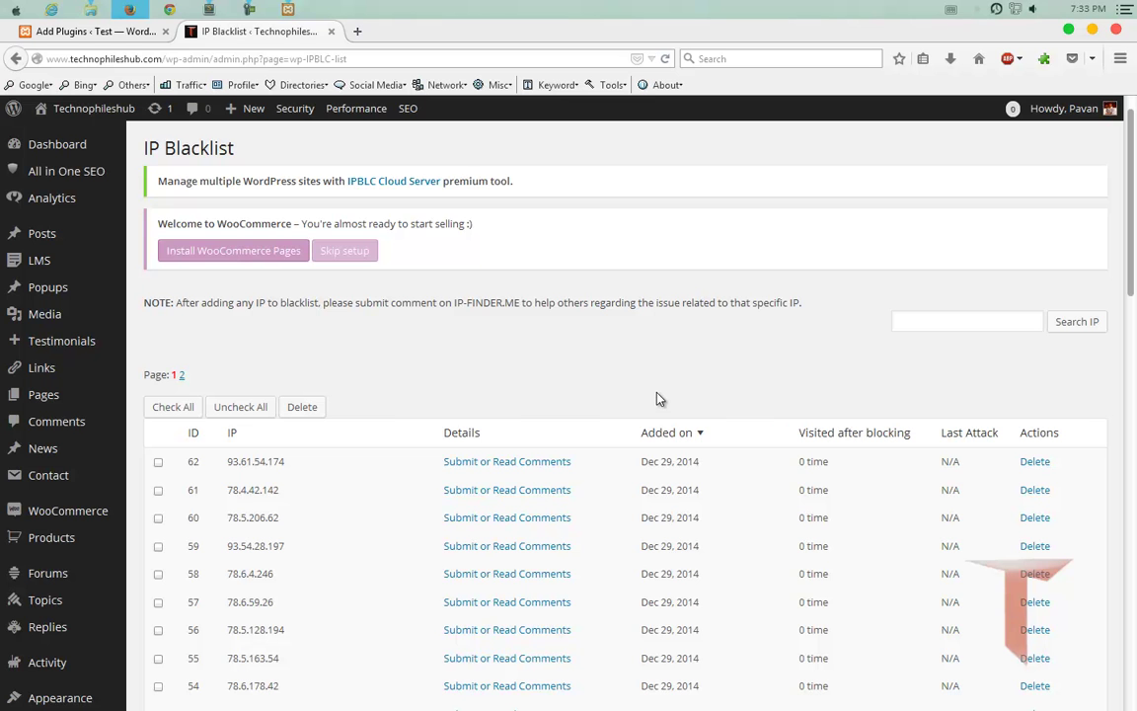
{"action": "scroll", "coordinate": [445, 376], "scroll_direction": "down", "scroll_amount": 5}
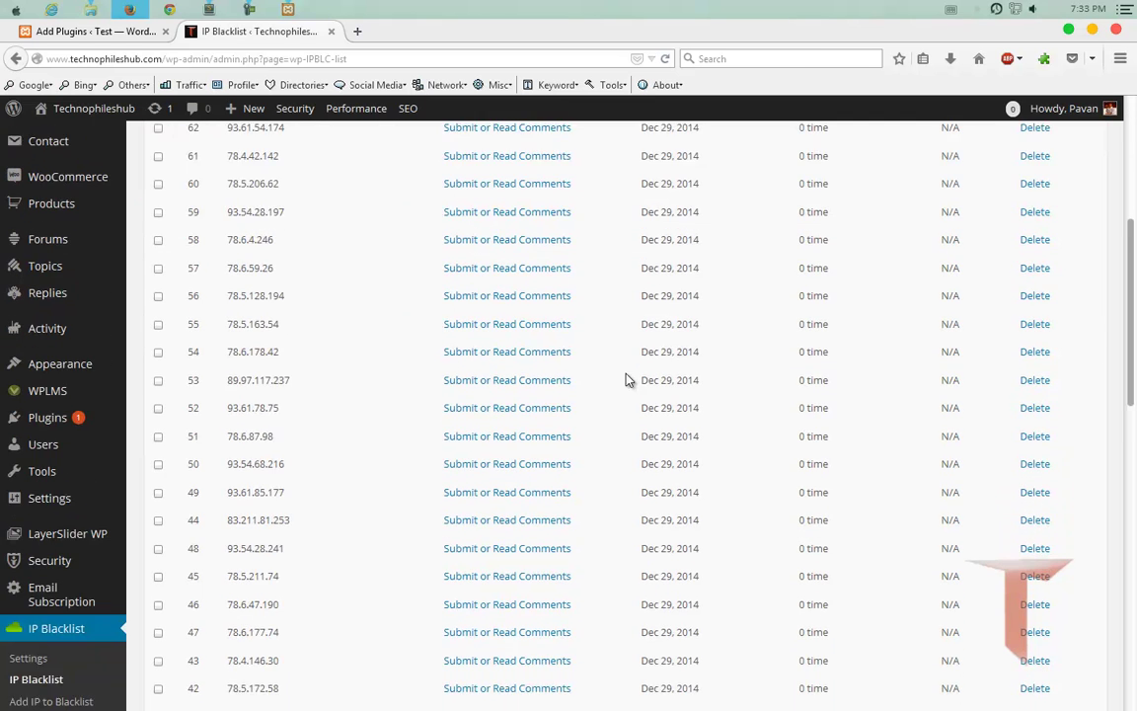
{"action": "scroll", "coordinate": [624, 380], "scroll_direction": "down", "scroll_amount": 1}
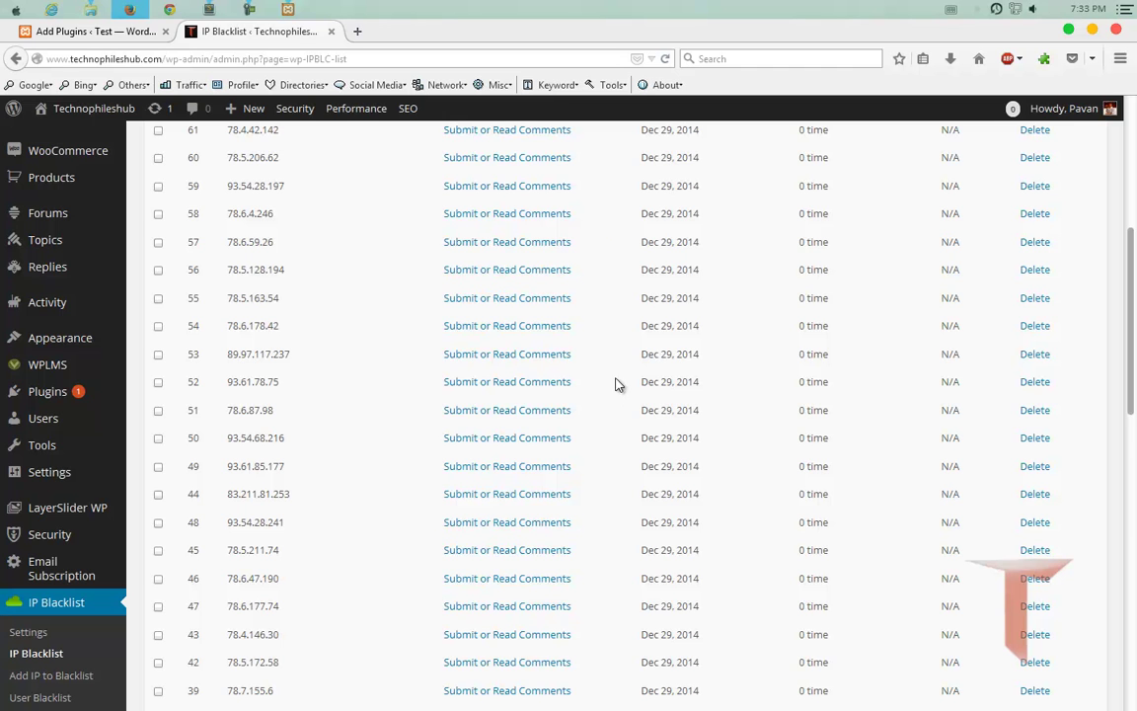
{"action": "left_click", "coordinate": [209, 11]}
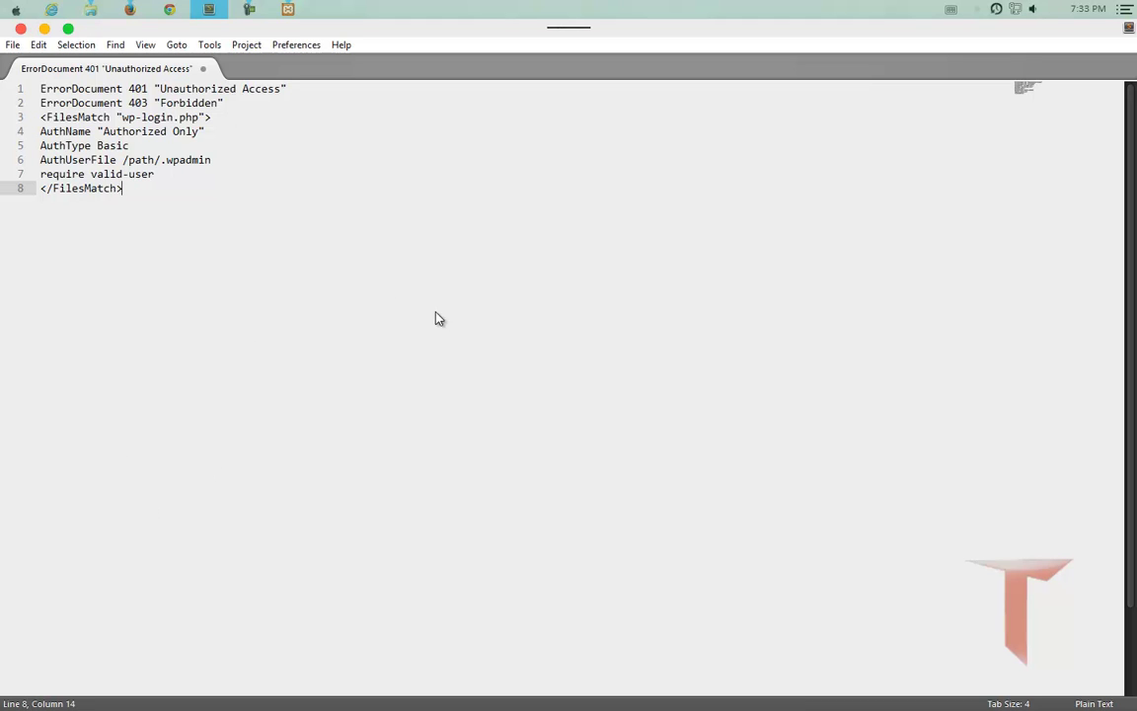
{"action": "left_click_drag", "start_coordinate": [147, 208], "coordinate": [40, 88]}
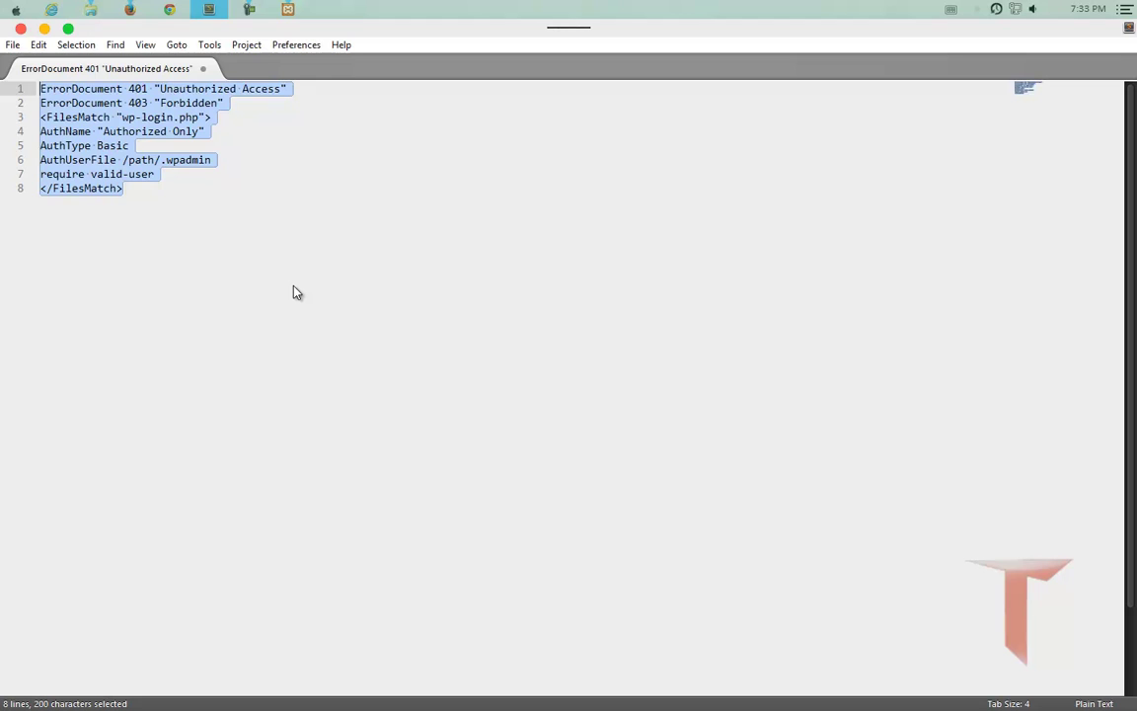
{"action": "left_click", "coordinate": [152, 221]}
{"action": "left_click_drag", "start_coordinate": [141, 191], "coordinate": [40, 89]}
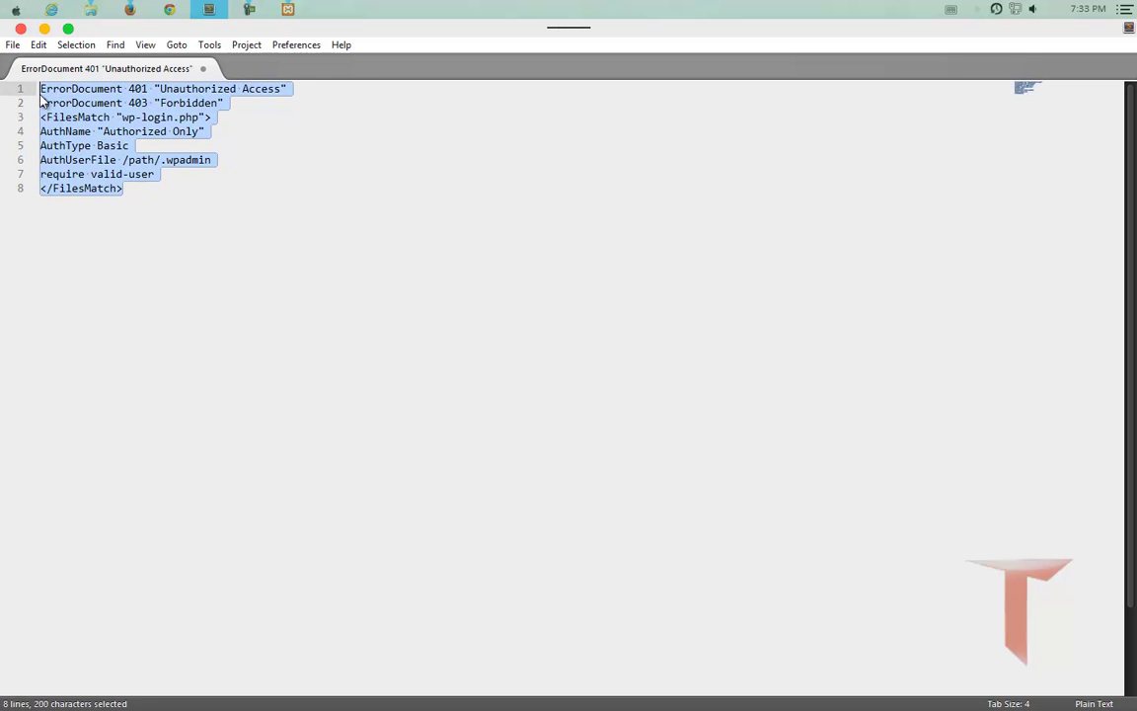
{"action": "left_click", "coordinate": [156, 306]}
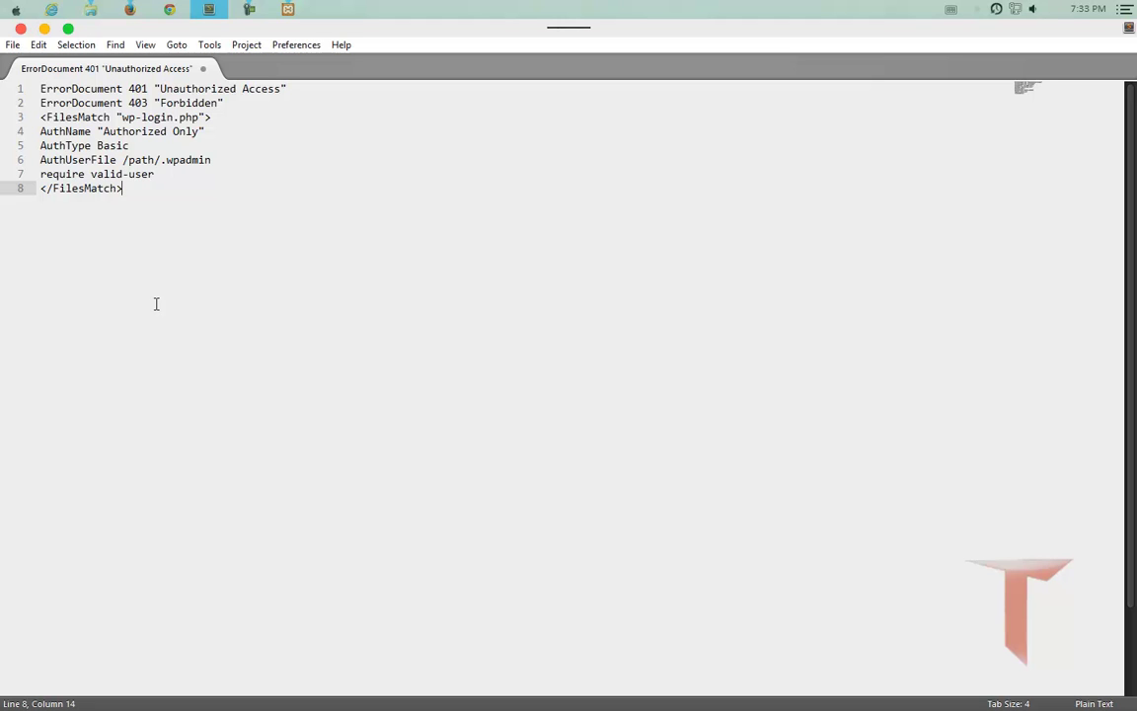
{"action": "left_click_drag", "start_coordinate": [121, 116], "coordinate": [178, 116]}
{"action": "left_click", "coordinate": [208, 221]}
{"action": "double_click", "coordinate": [132, 88]}
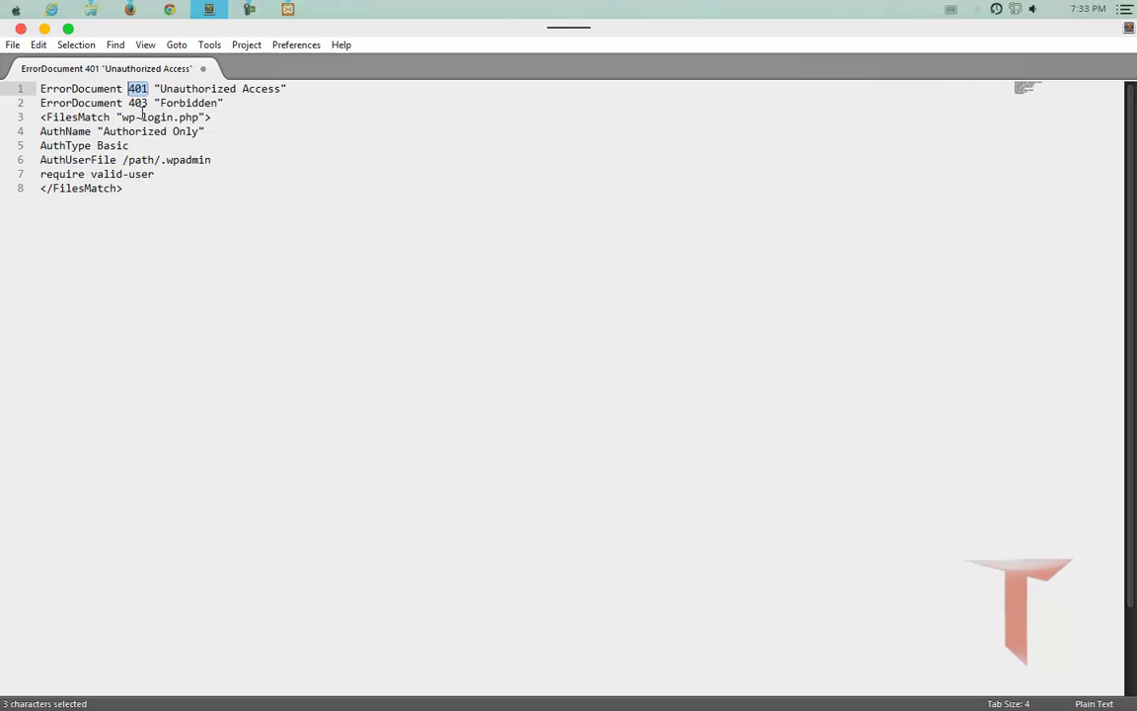
{"action": "left_click_drag", "start_coordinate": [165, 88], "coordinate": [284, 91]}
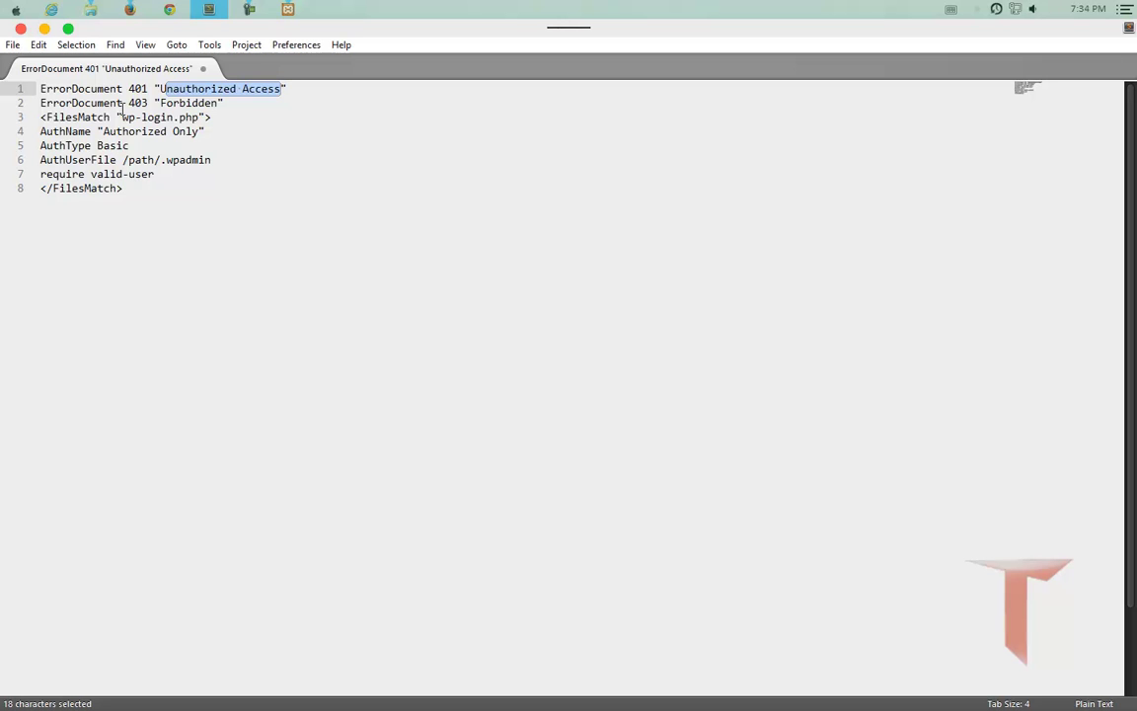
{"action": "left_click_drag", "start_coordinate": [128, 102], "coordinate": [200, 103]}
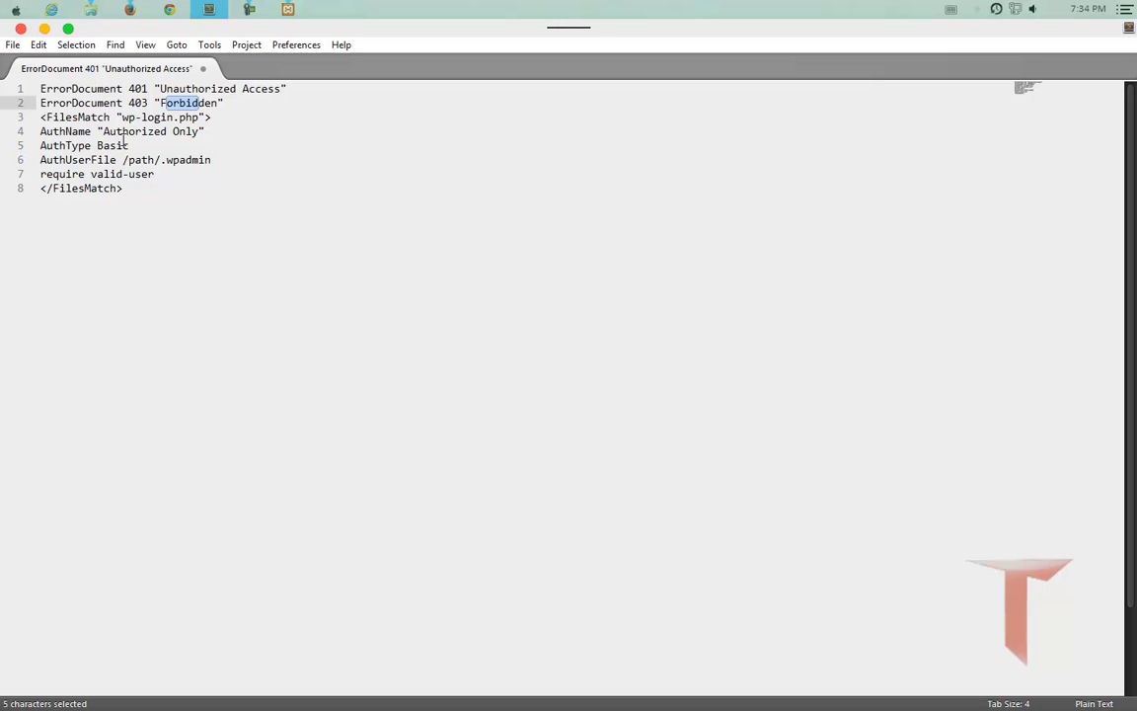
{"action": "left_click_drag", "start_coordinate": [123, 187], "coordinate": [28, 116]}
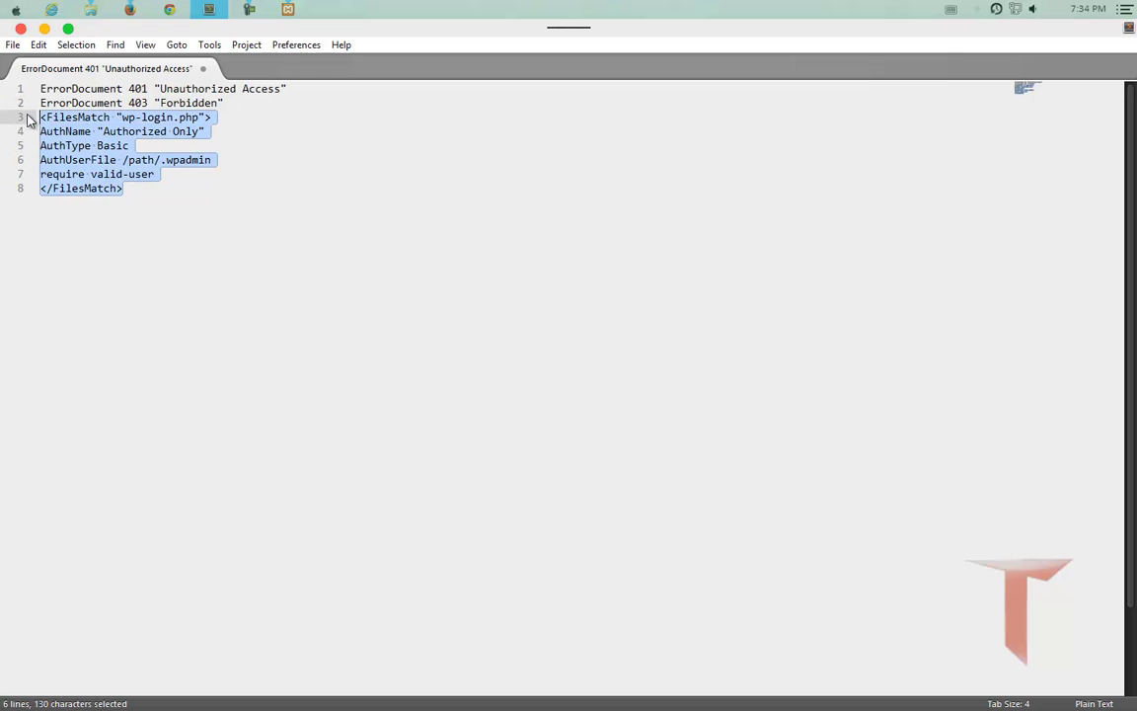
{"action": "left_click", "coordinate": [155, 284]}
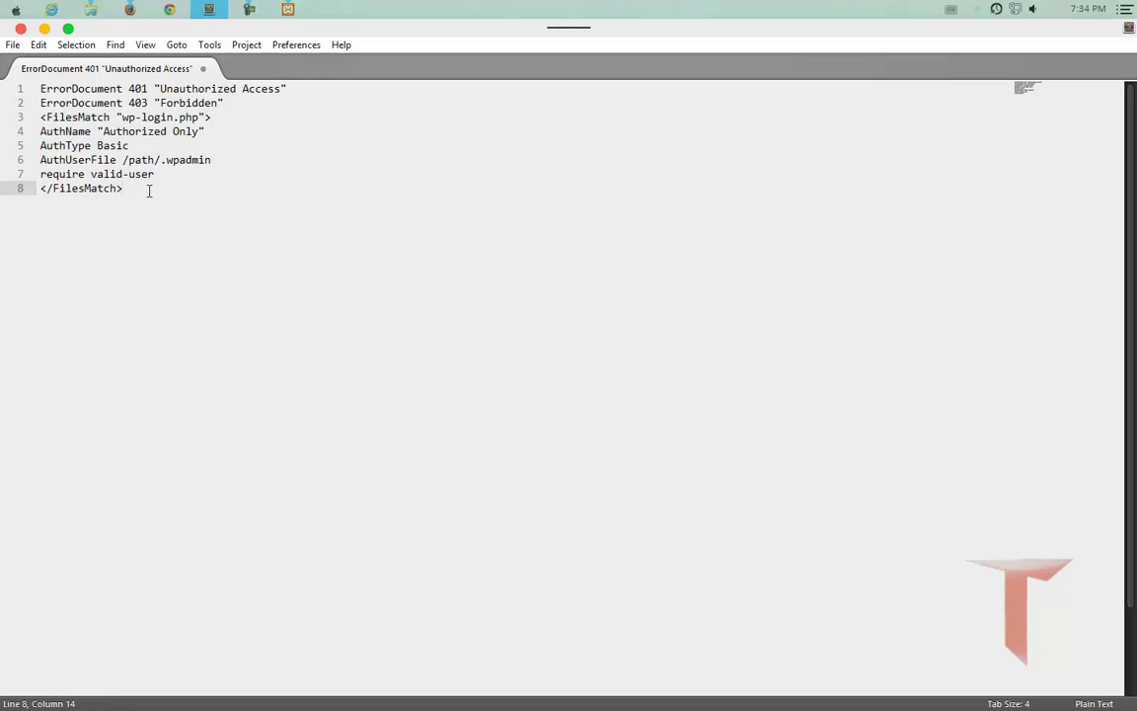
{"action": "double_click", "coordinate": [128, 117]}
{"action": "left_click_drag", "start_coordinate": [156, 119], "coordinate": [199, 118]}
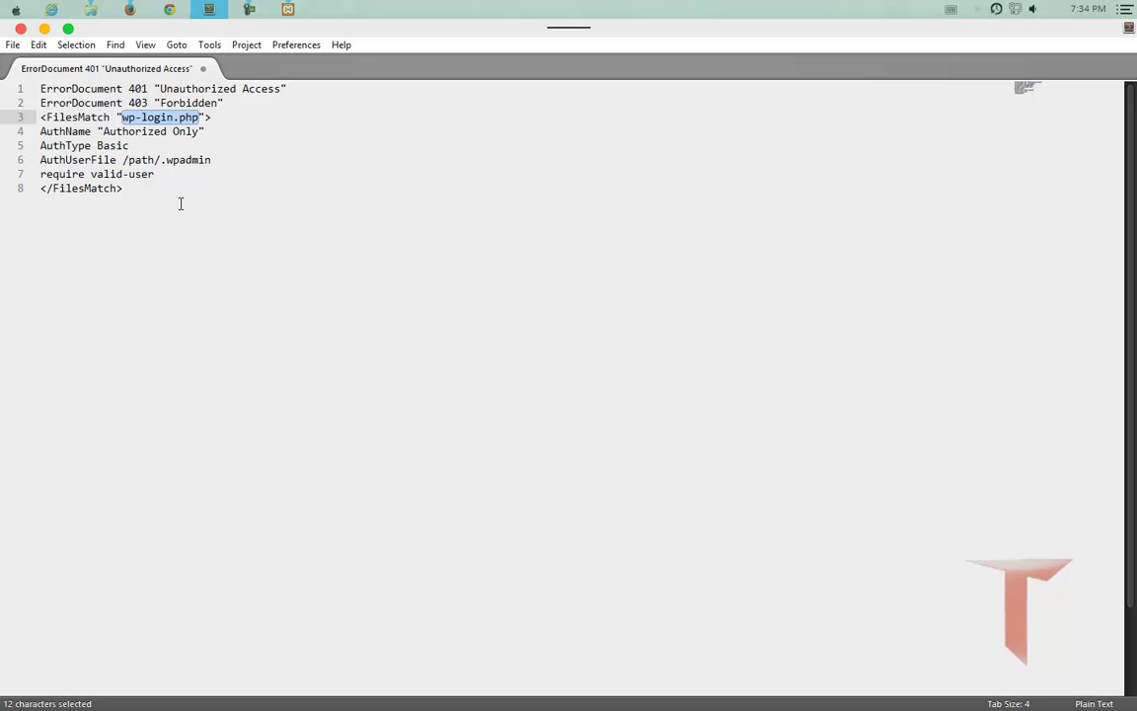
{"action": "left_click", "coordinate": [131, 12]}
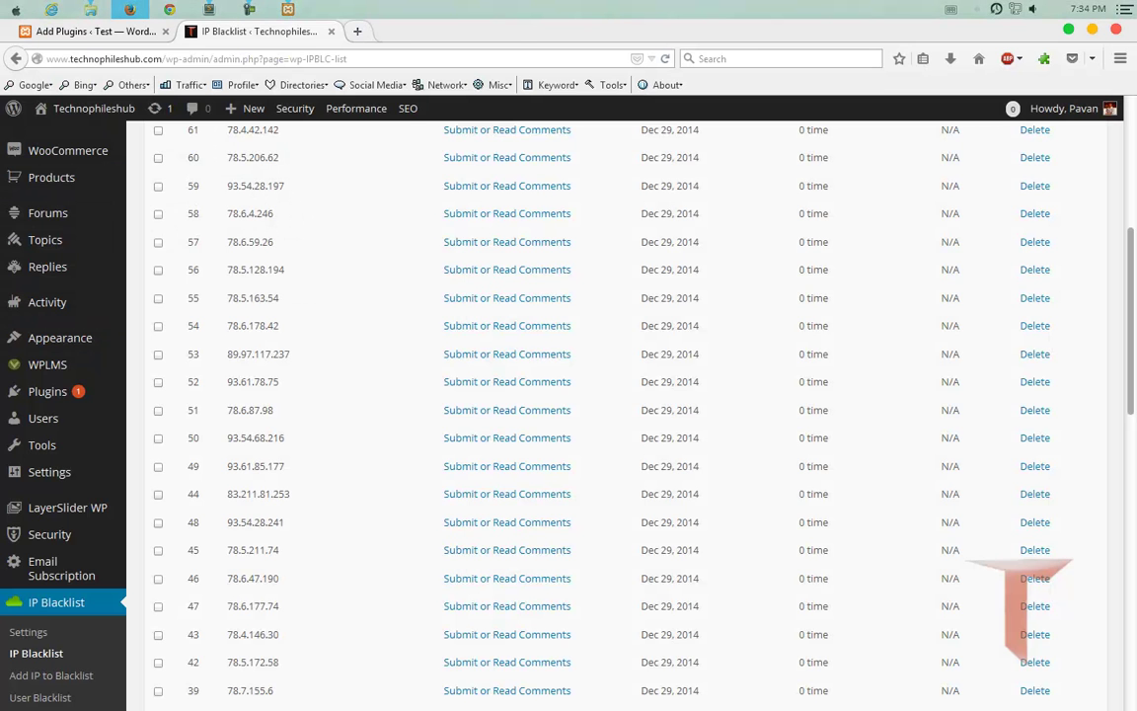
Load sapforbeginners.com/wp-admin/ in a new Firefox tab.
{"action": "left_click", "coordinate": [357, 32]}
{"action": "type", "text": "sapforbeginners.com/"}
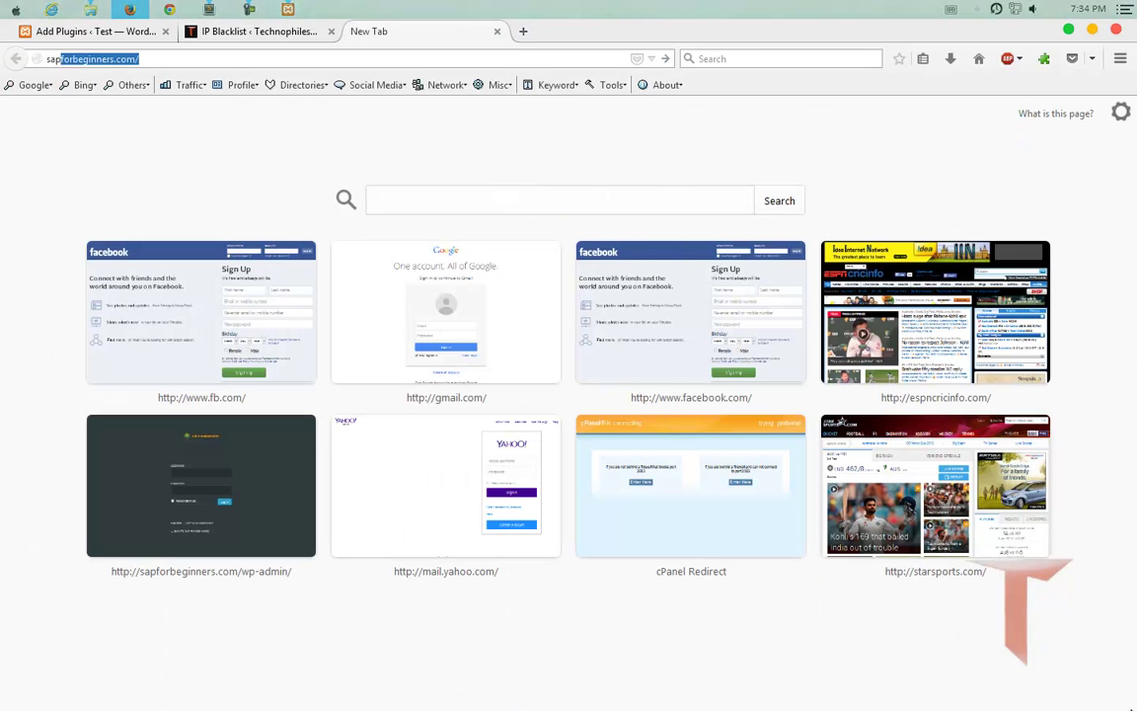
{"action": "key", "text": "Down"}
{"action": "key", "text": "Return"}
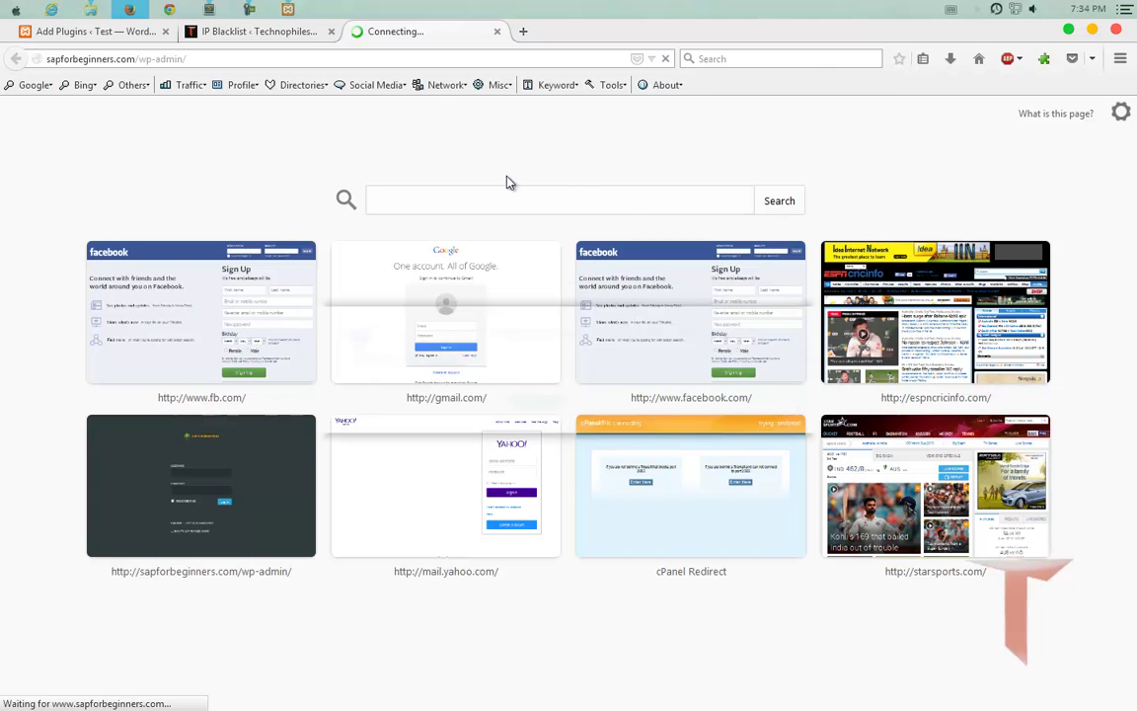
Match the prompt's 'Authorized Only' realm to the rules file, then cancel to see Unauthorized Access.
{"action": "left_click_drag", "start_coordinate": [391, 343], "coordinate": [461, 345]}
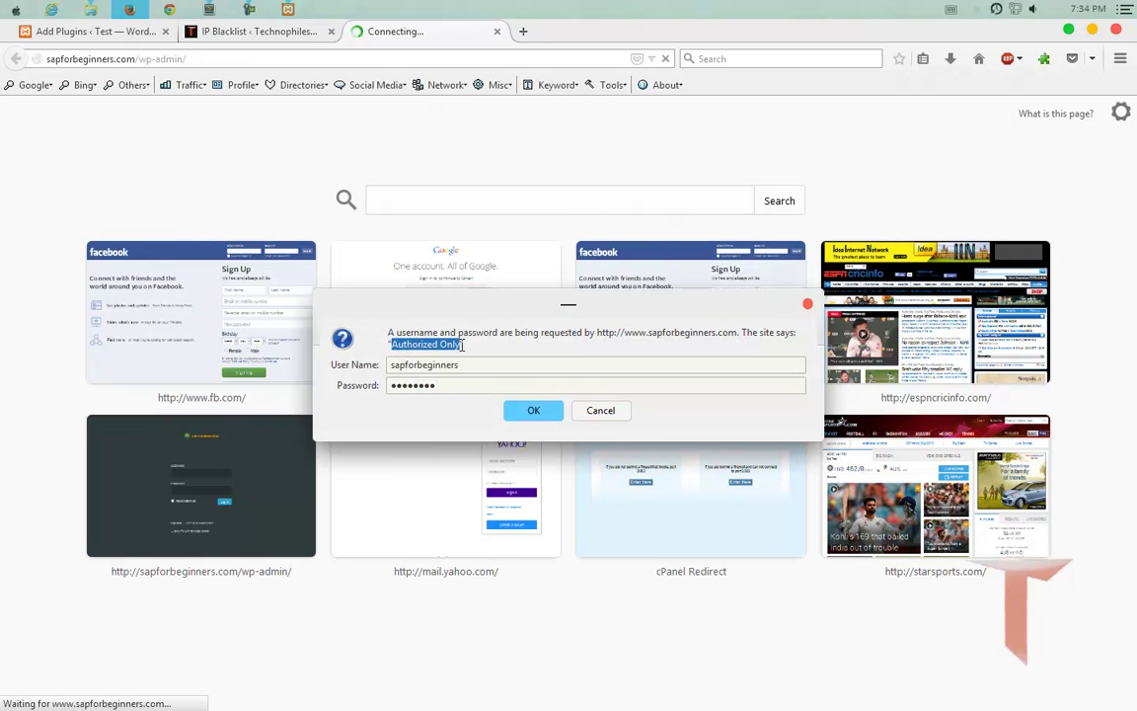
{"action": "left_click", "coordinate": [208, 10]}
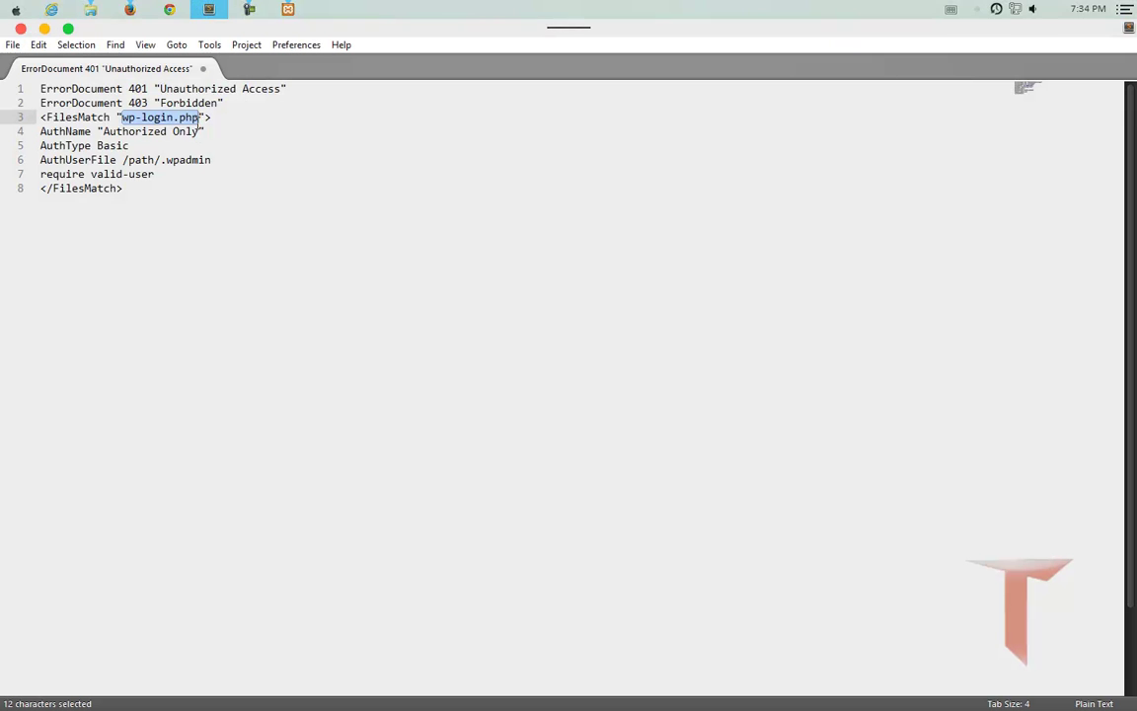
{"action": "left_click_drag", "start_coordinate": [103, 131], "coordinate": [197, 135]}
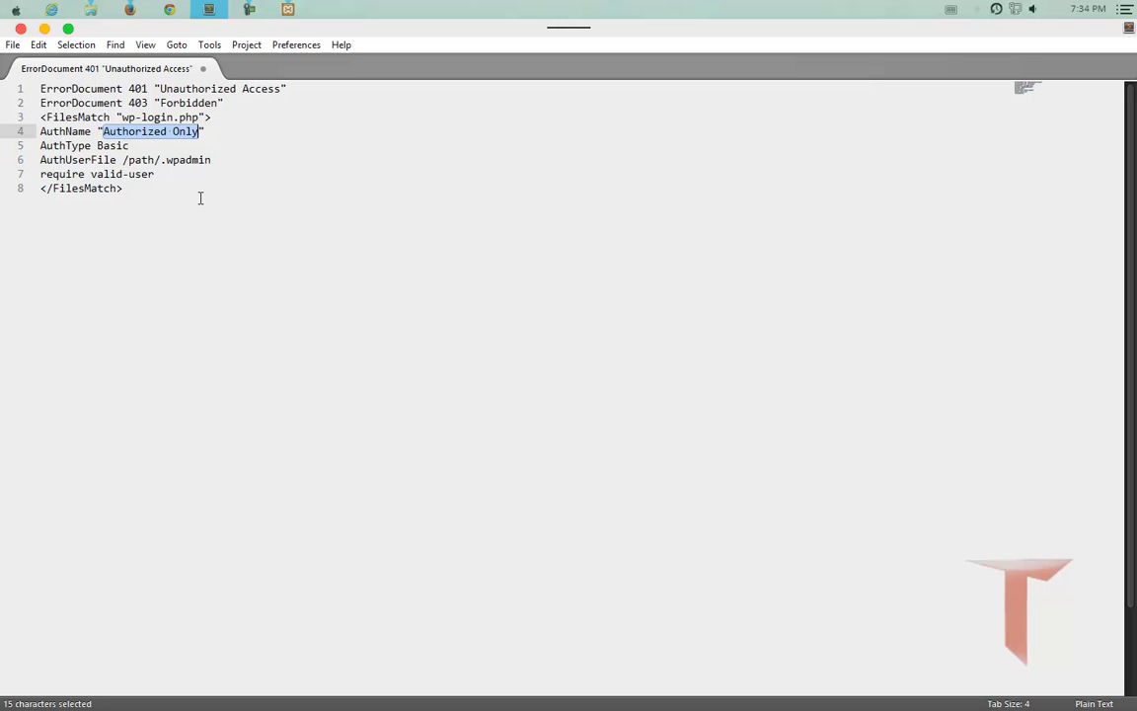
{"action": "left_click", "coordinate": [211, 10]}
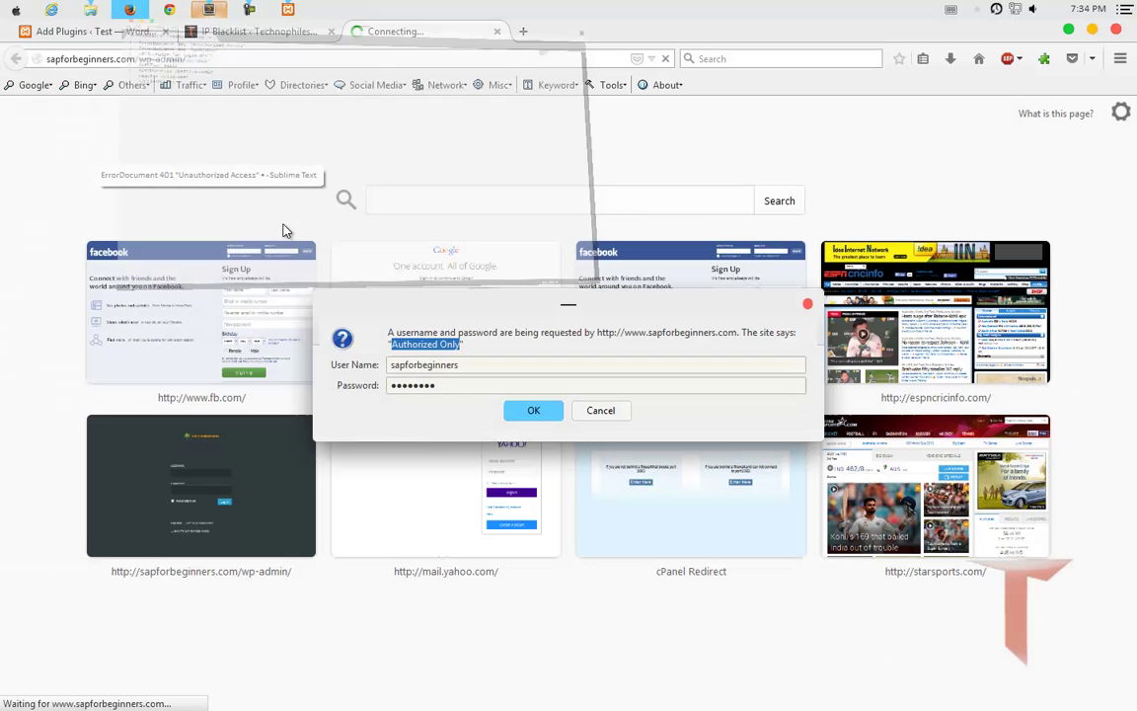
{"action": "left_click", "coordinate": [600, 412]}
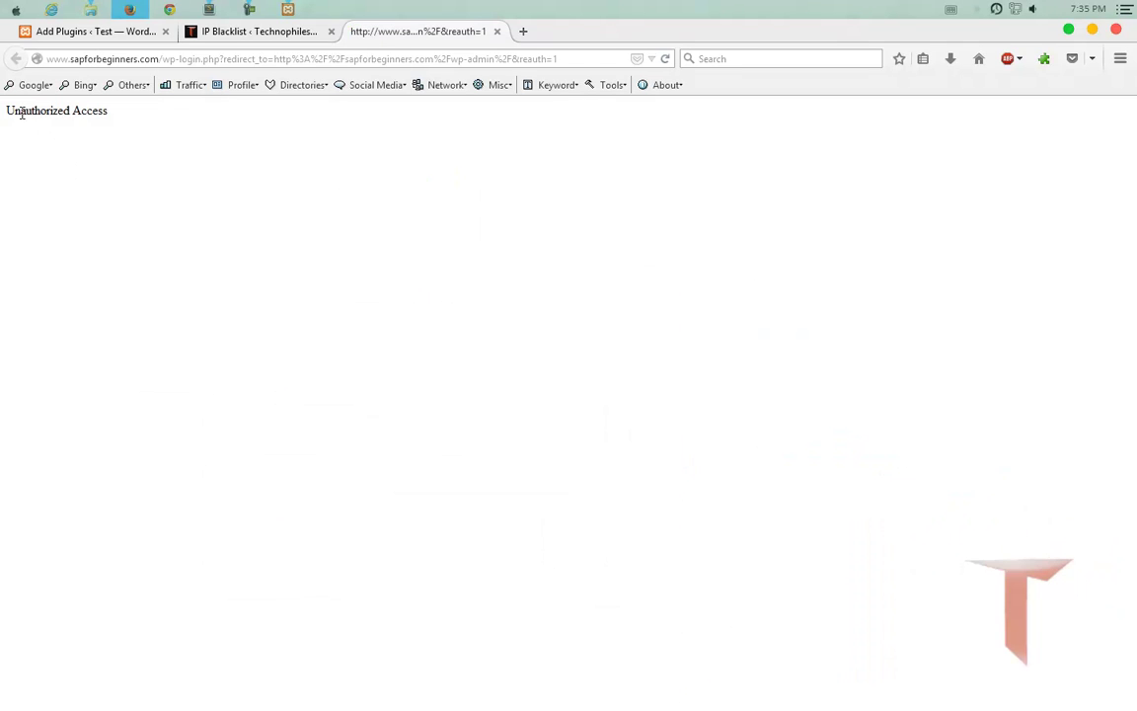
{"action": "left_click_drag", "start_coordinate": [11, 105], "coordinate": [107, 110]}
Highlight the Unauthorized Access message and the wp-login.php path in the page address.
{"action": "left_click", "coordinate": [211, 10]}
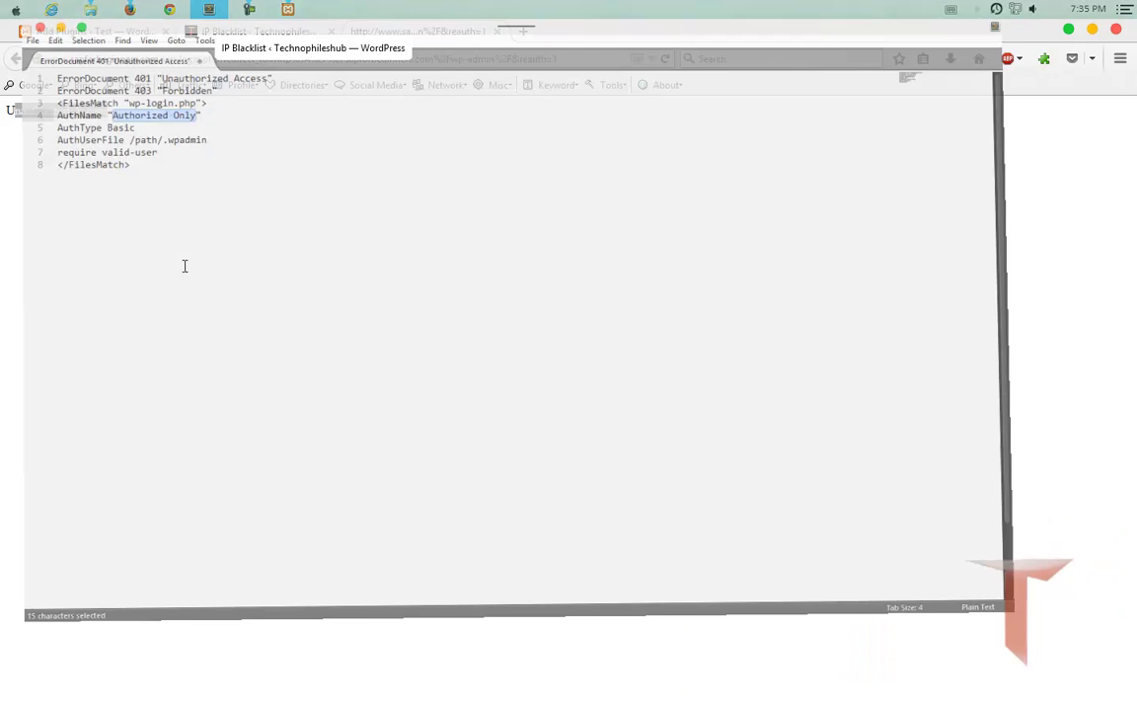
{"action": "left_click_drag", "start_coordinate": [160, 89], "coordinate": [281, 89]}
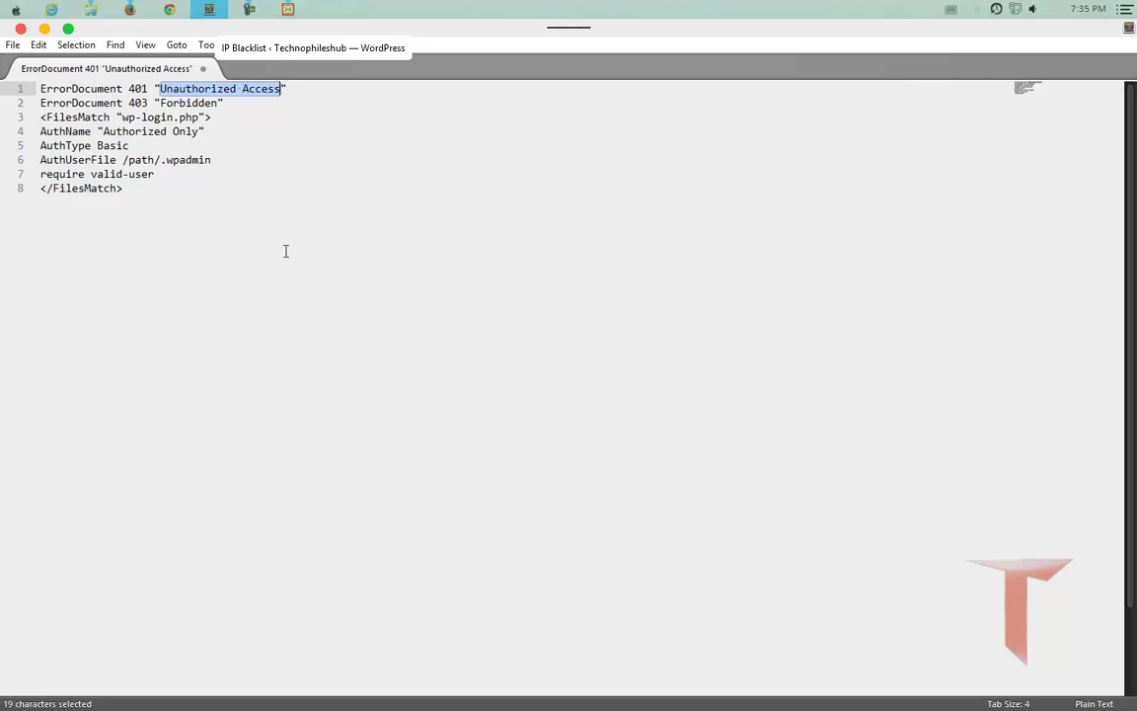
{"action": "left_click", "coordinate": [139, 15]}
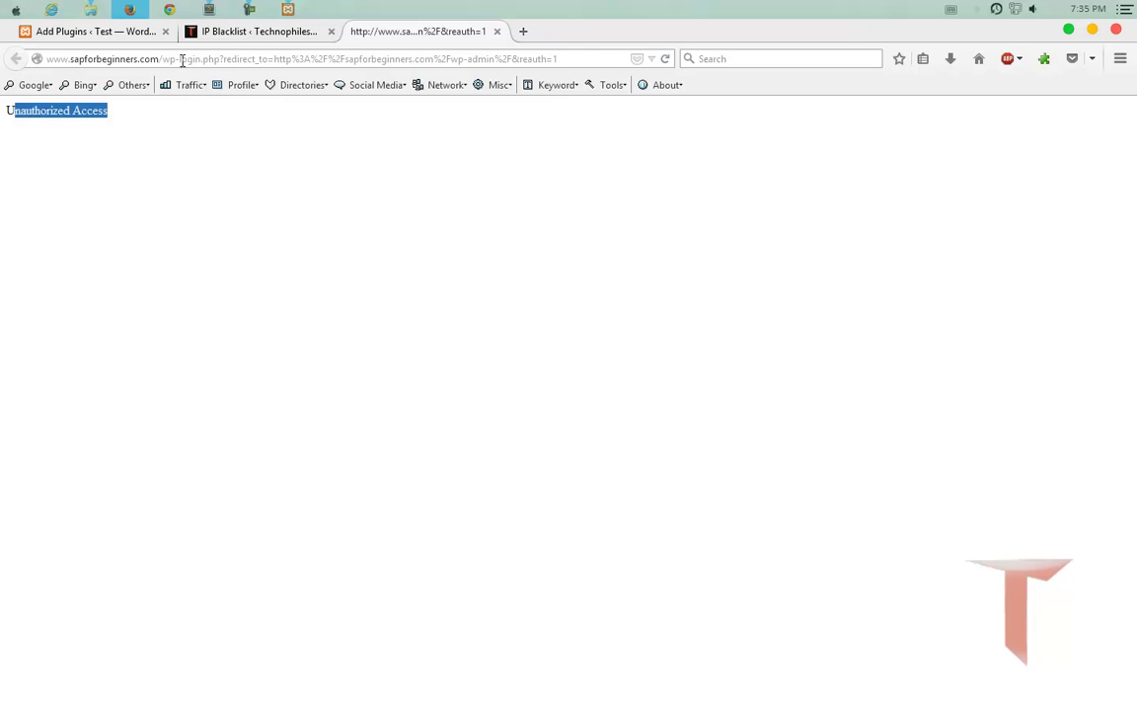
{"action": "left_click_drag", "start_coordinate": [162, 60], "coordinate": [563, 69]}
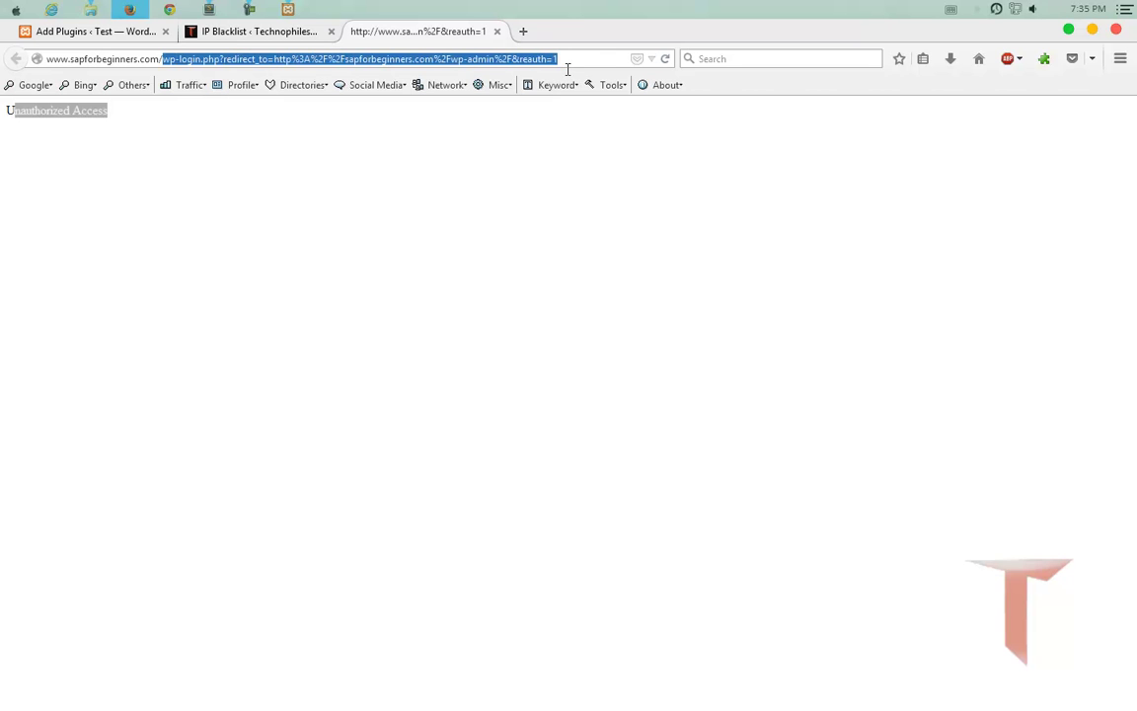
{"action": "left_click", "coordinate": [218, 60]}
{"action": "left_click_drag", "start_coordinate": [220, 59], "coordinate": [166, 64]}
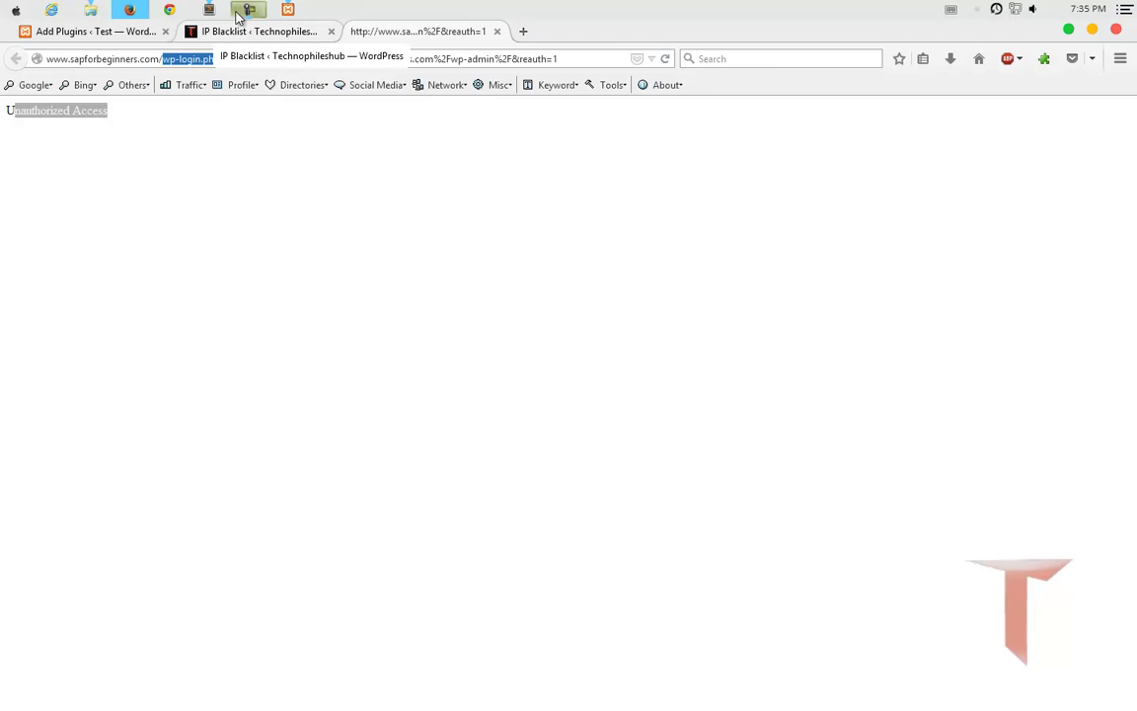
{"action": "left_click", "coordinate": [208, 12]}
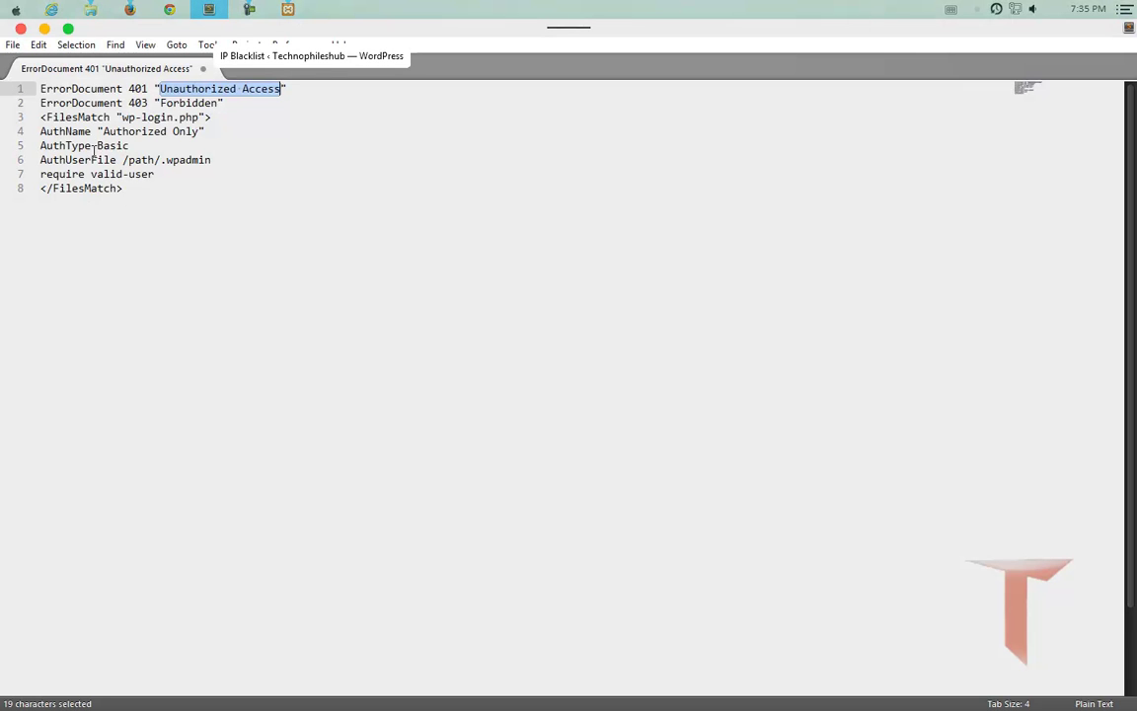
Highlight AuthType Basic and the /path/.wpadmin password file in the FilesMatch block.
{"action": "left_click_drag", "start_coordinate": [96, 145], "coordinate": [157, 152]}
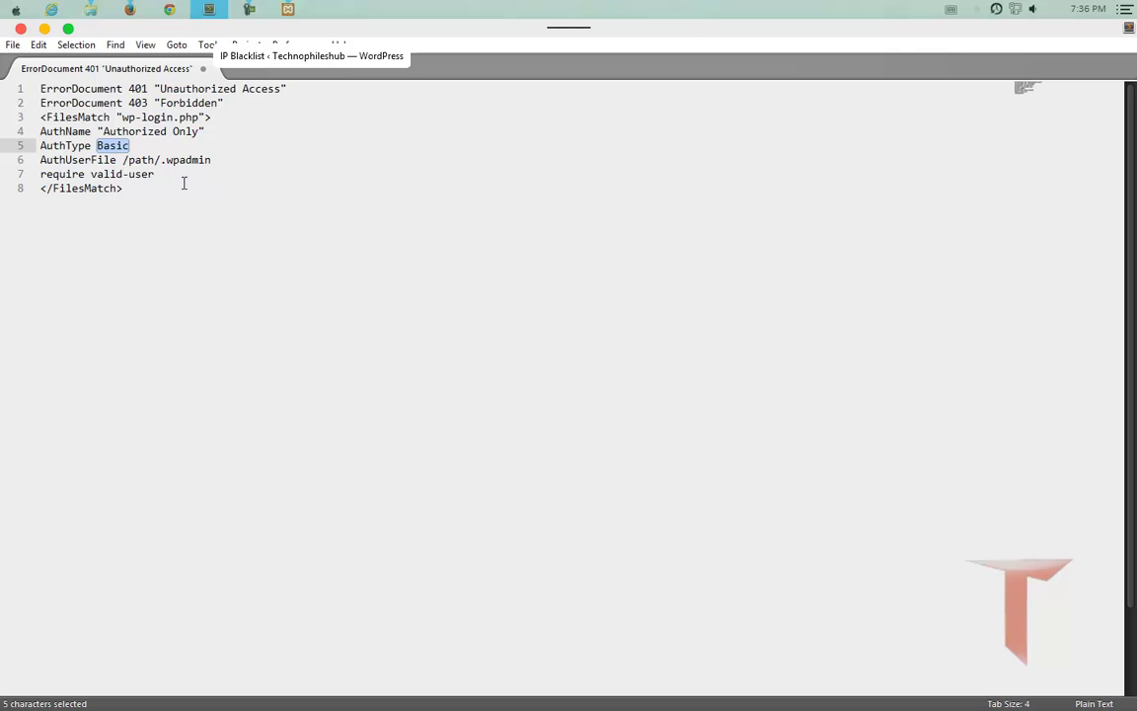
{"action": "left_click_drag", "start_coordinate": [122, 161], "coordinate": [220, 171]}
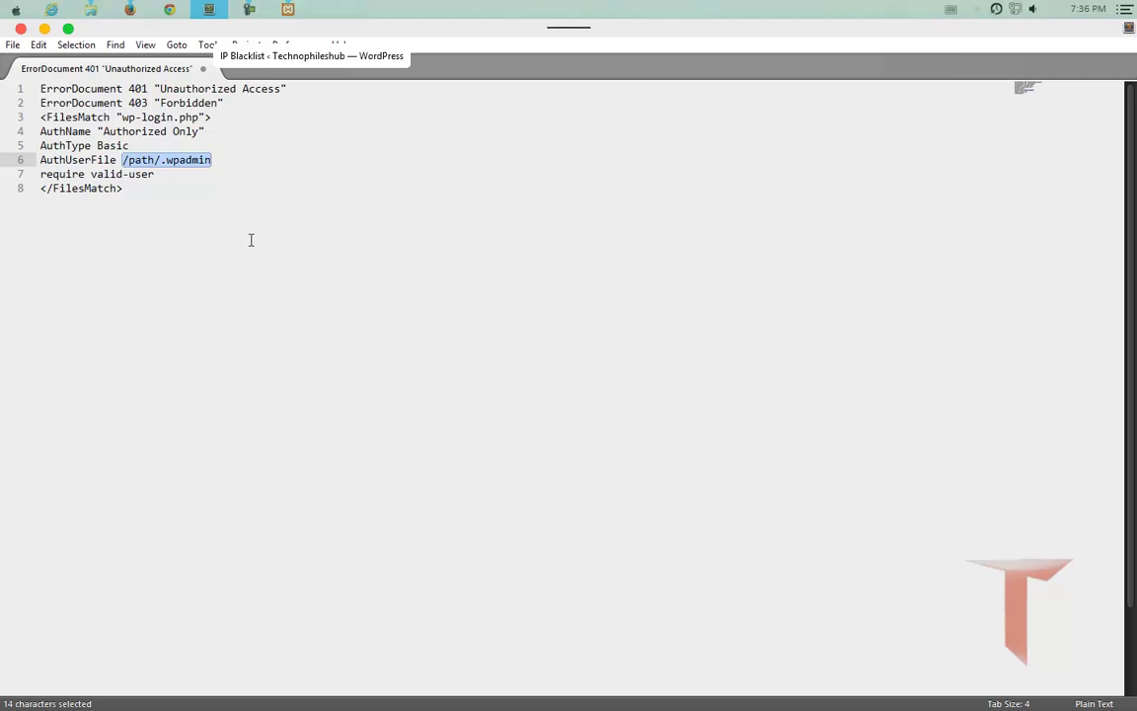
{"action": "left_click", "coordinate": [242, 235]}
{"action": "left_click_drag", "start_coordinate": [226, 160], "coordinate": [123, 163]}
{"action": "left_click", "coordinate": [218, 175]}
{"action": "left_click_drag", "start_coordinate": [160, 160], "coordinate": [221, 161]}
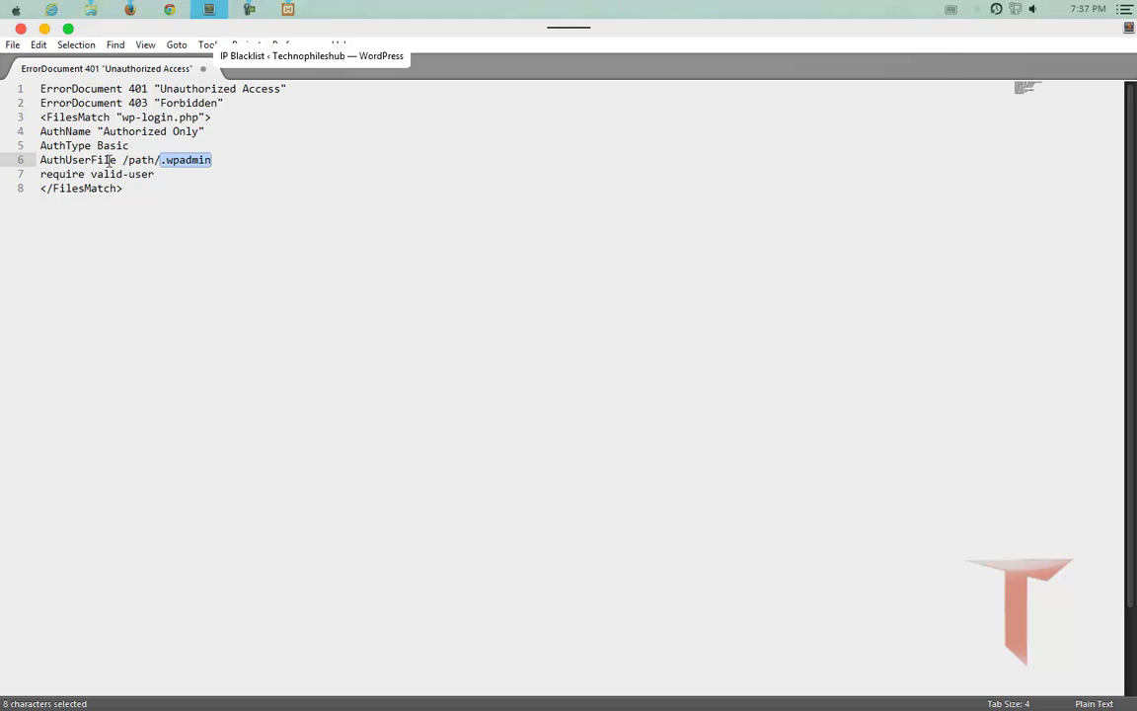
Highlight 'require valid-user' on line 7, then bring Firefox's Unauthorized Access page forward.
{"action": "left_click_drag", "start_coordinate": [78, 175], "coordinate": [40, 174]}
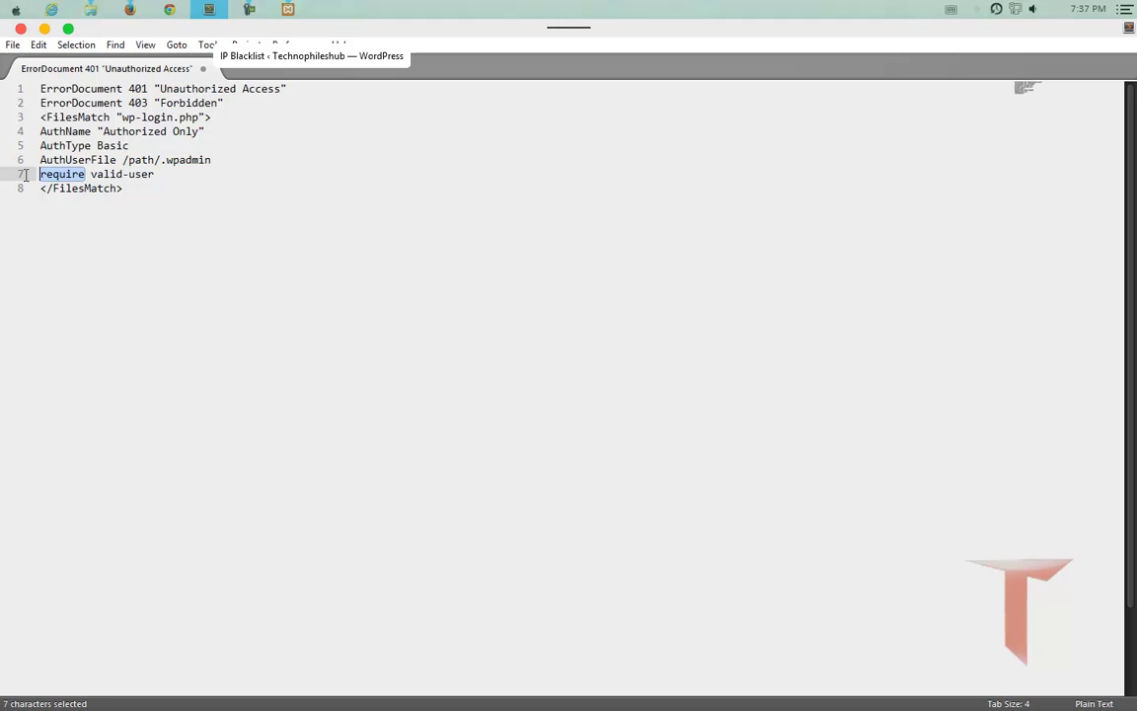
{"action": "left_click_drag", "start_coordinate": [155, 174], "coordinate": [91, 174]}
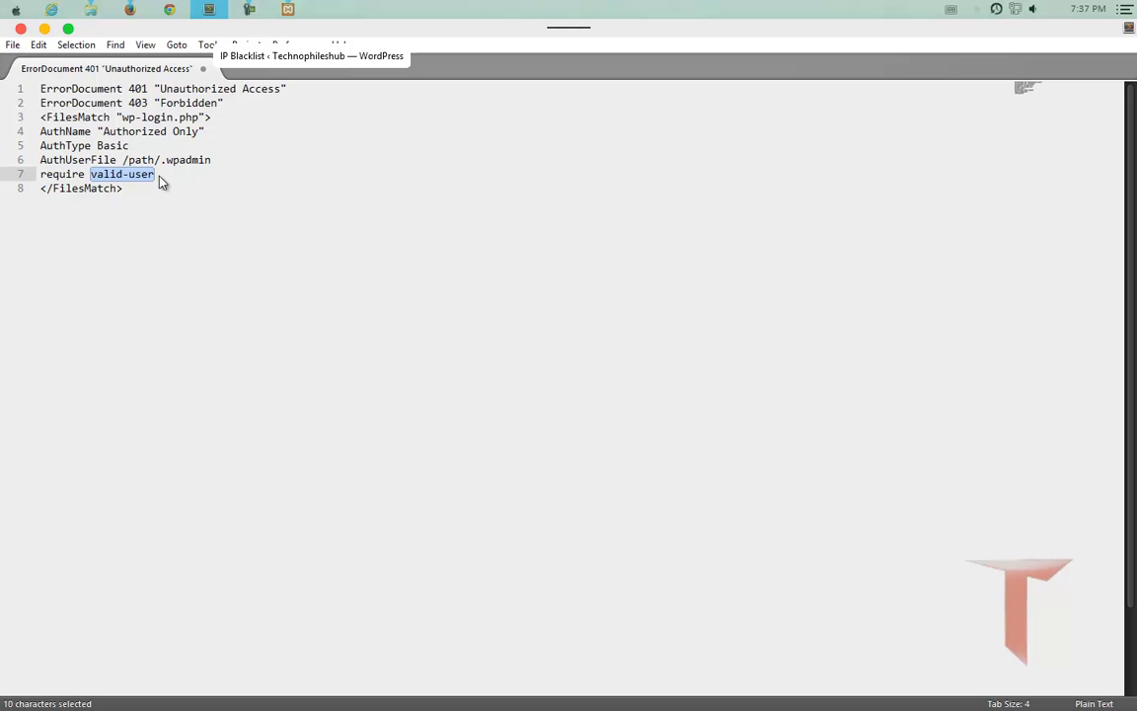
{"action": "left_click", "coordinate": [136, 9]}
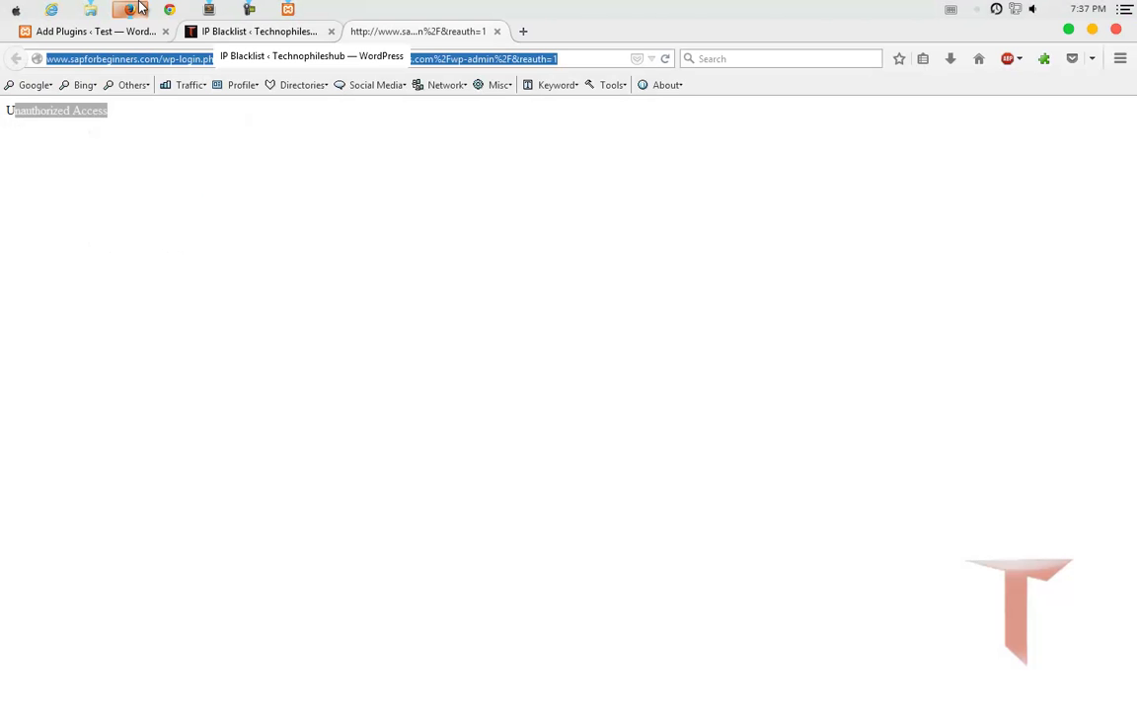
{"action": "left_click", "coordinate": [139, 8]}
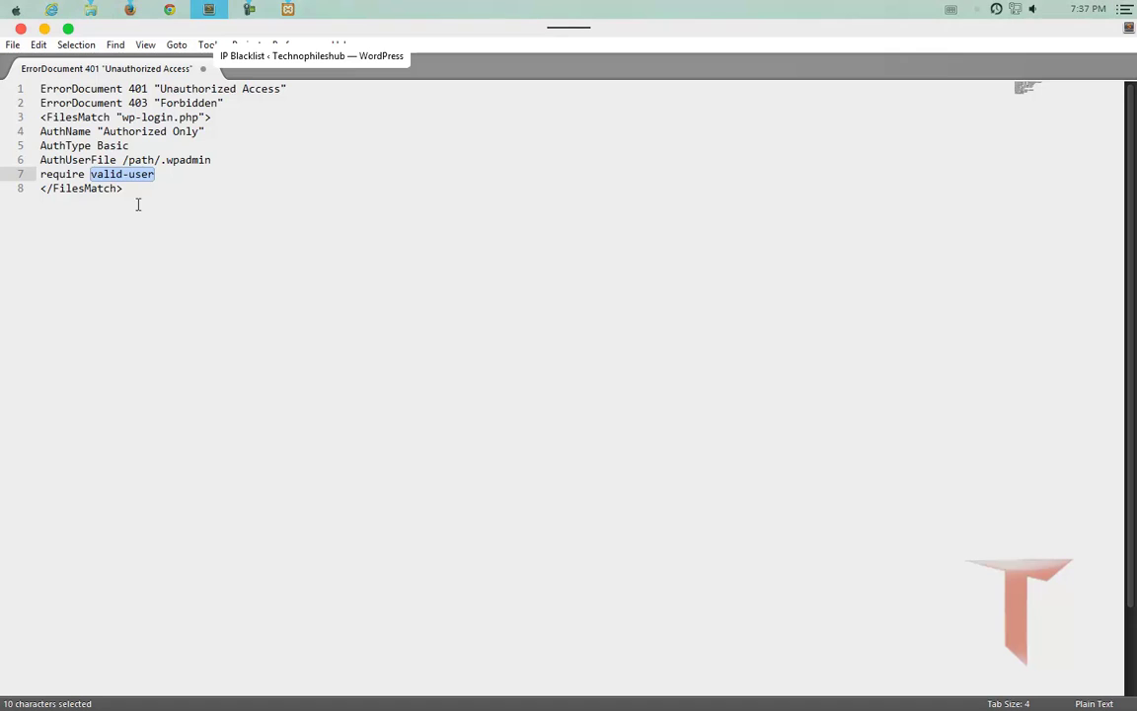
{"action": "mouse_move", "coordinate": [128, 22]}
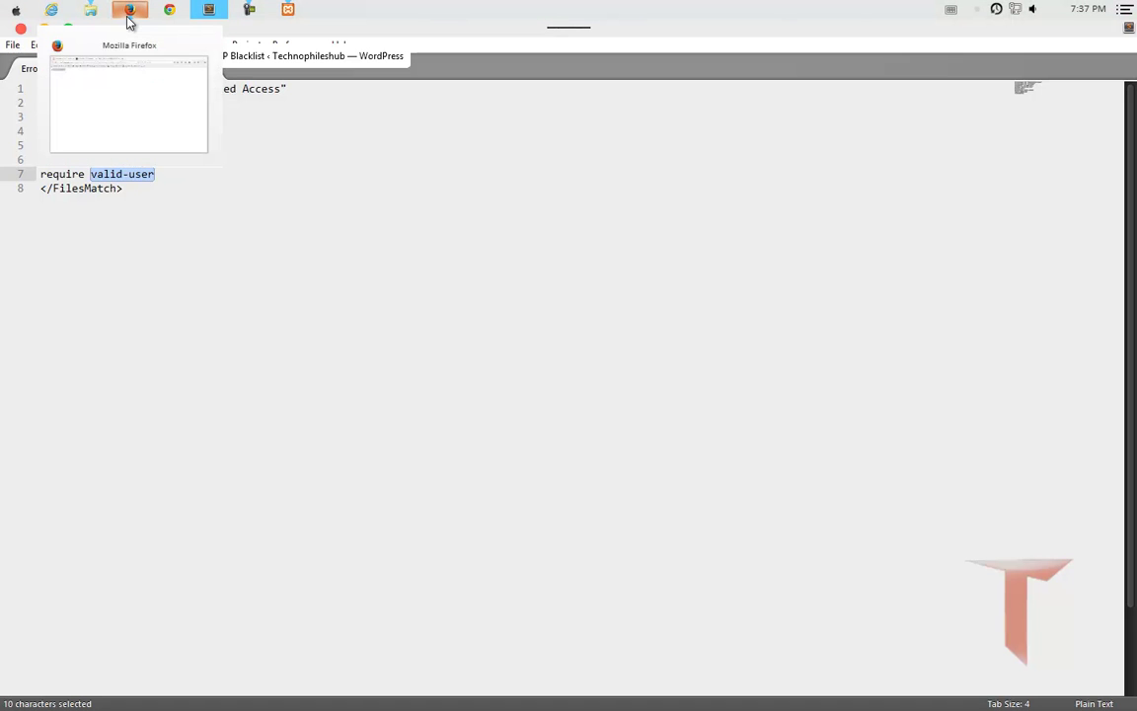
{"action": "left_click", "coordinate": [129, 12]}
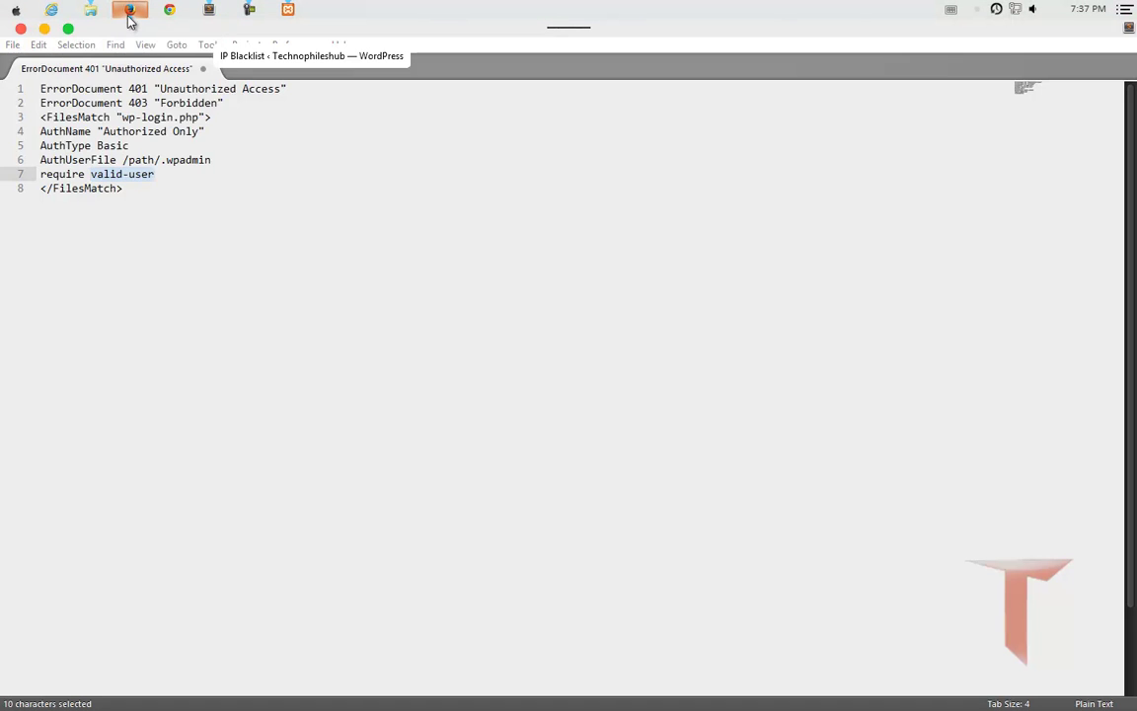
Search 'core authentication apache' and read the mod_authn_core docs down to AuthName.
{"action": "left_click", "coordinate": [727, 58]}
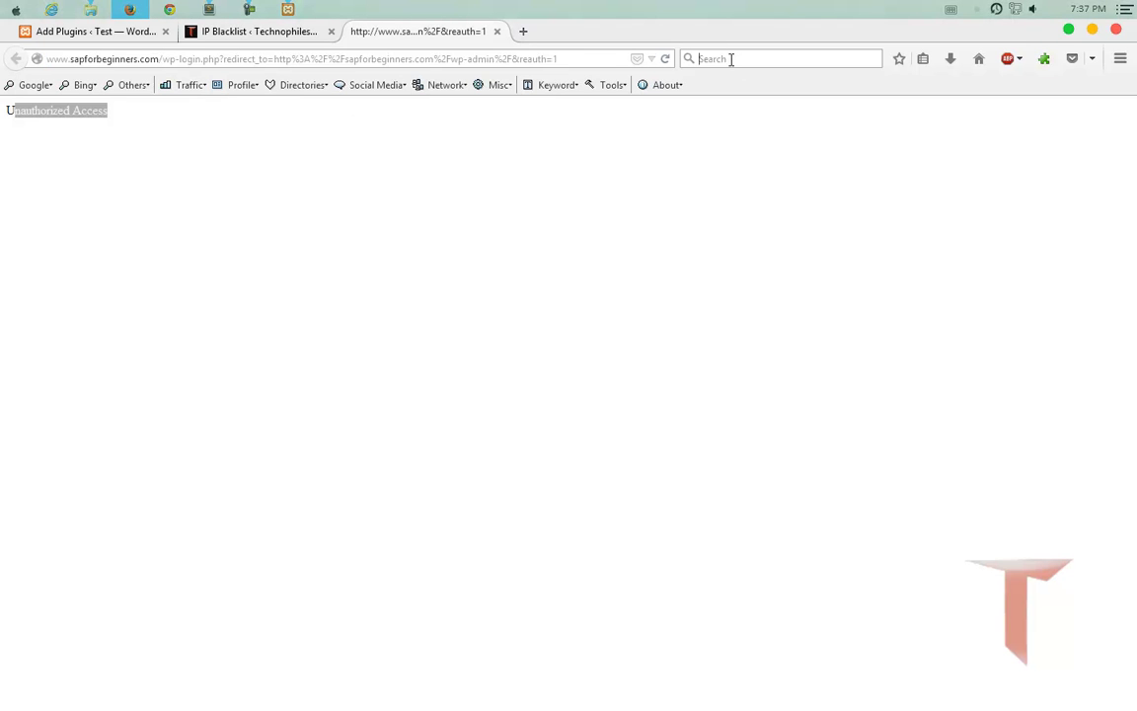
{"action": "type", "text": "core"}
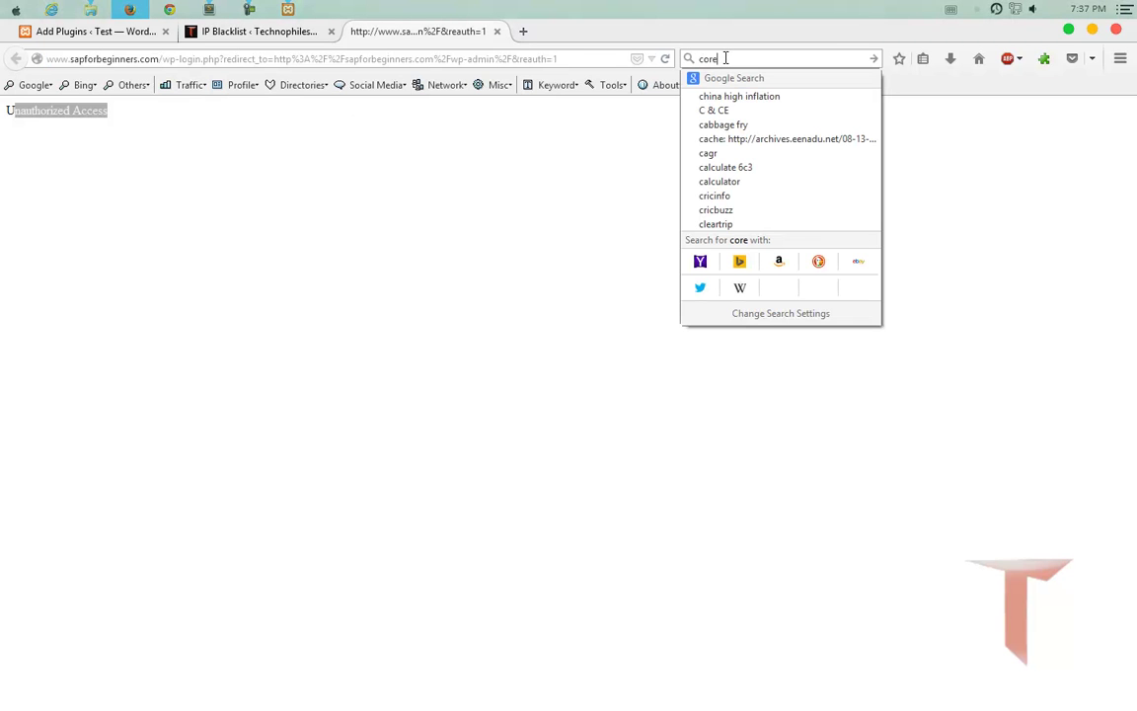
{"action": "type", "text": " authentication"}
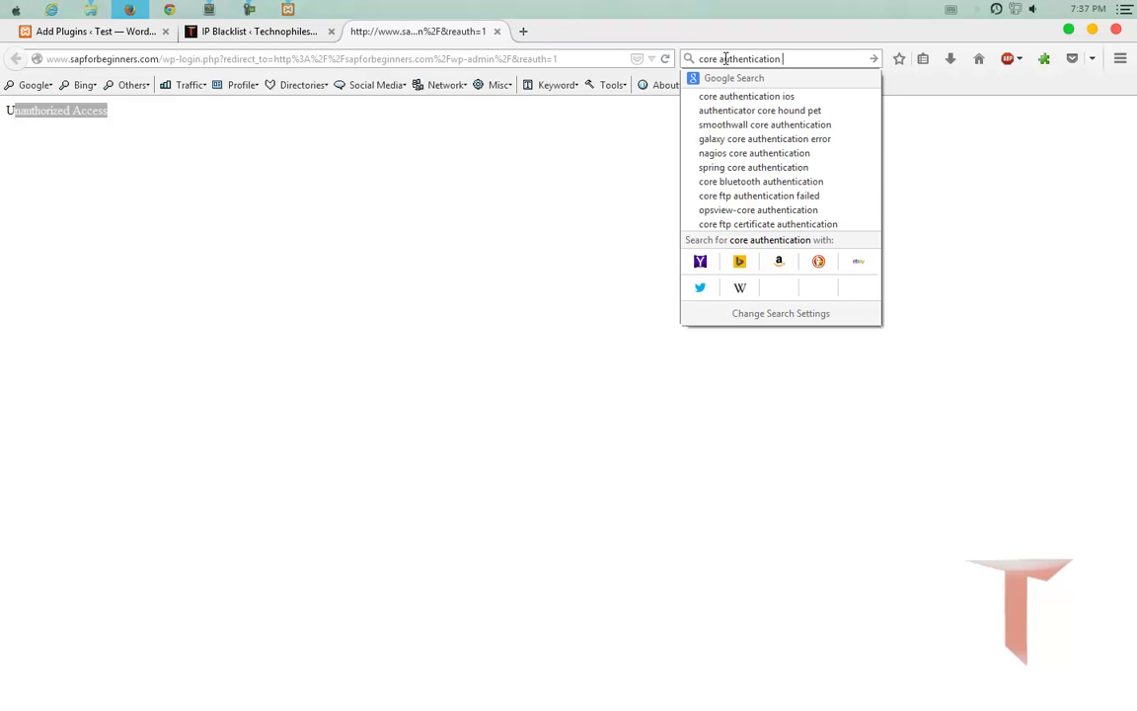
{"action": "type", "text": " apache"}
{"action": "key", "text": "Return"}
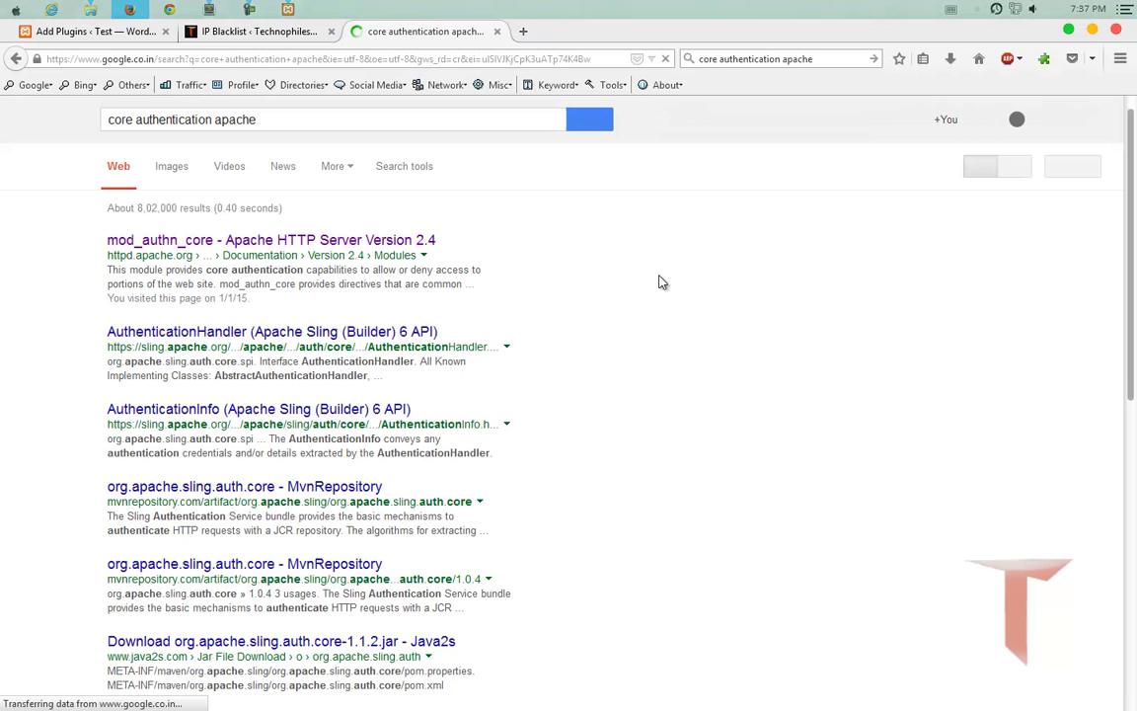
{"action": "left_click", "coordinate": [297, 238]}
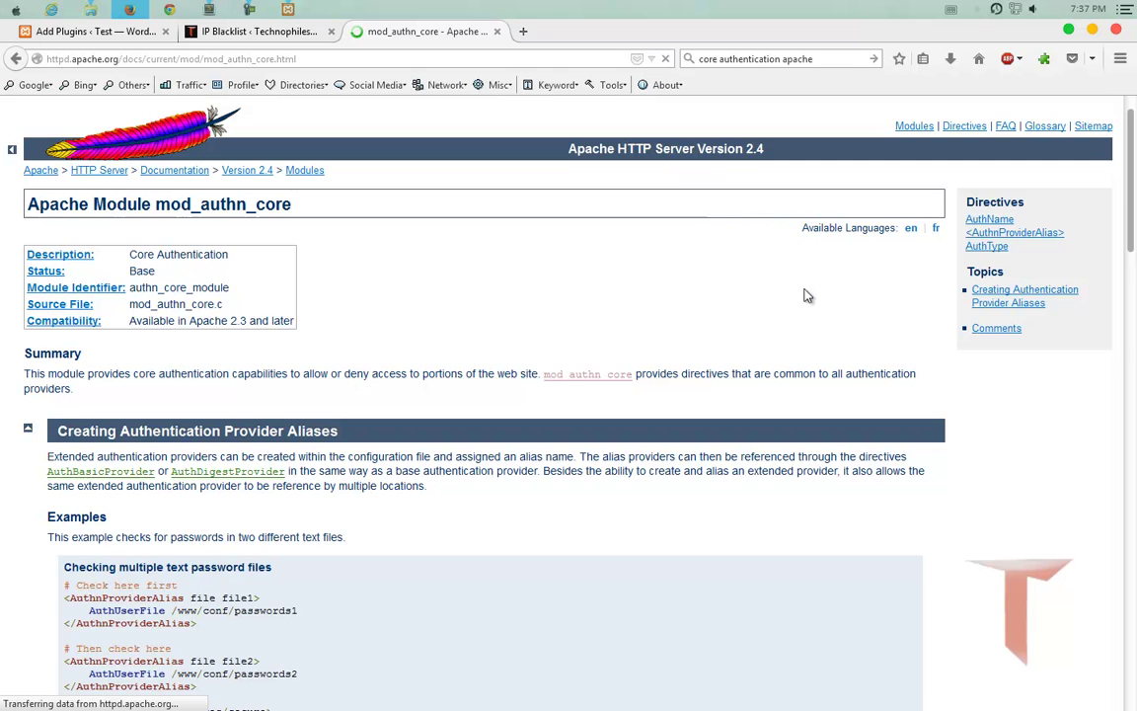
{"action": "scroll", "coordinate": [605, 307], "scroll_direction": "down", "scroll_amount": 7}
{"action": "scroll", "coordinate": [605, 306], "scroll_direction": "down", "scroll_amount": 7}
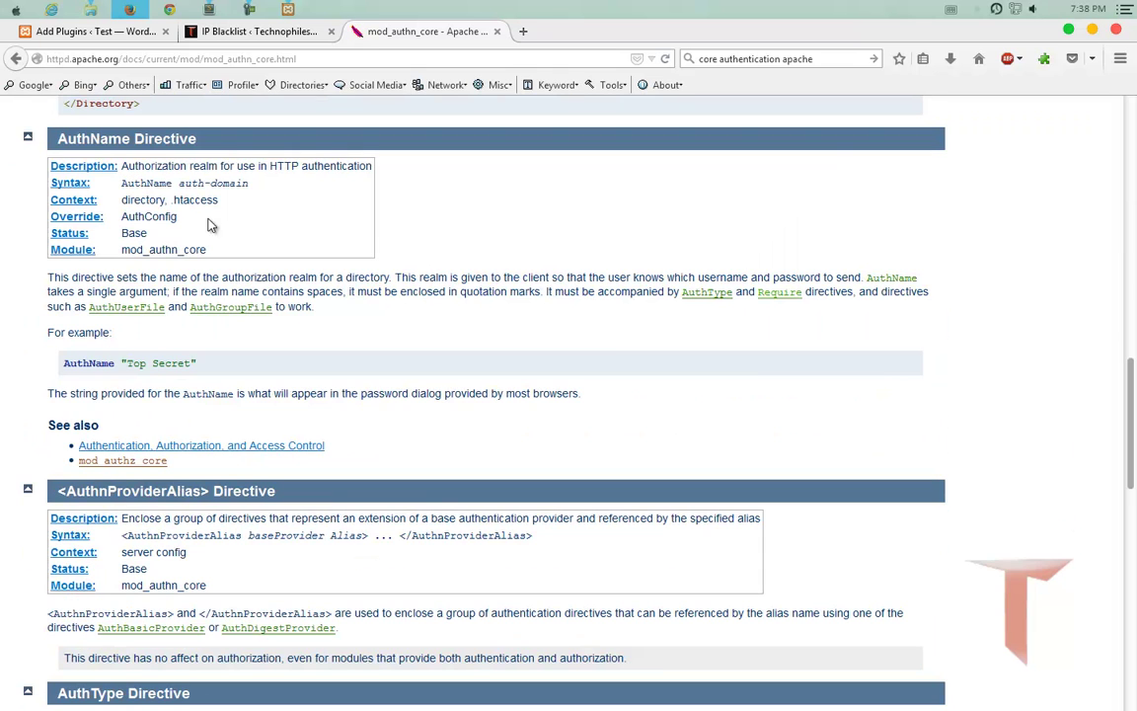
{"action": "scroll", "coordinate": [231, 417], "scroll_direction": "down", "scroll_amount": 5}
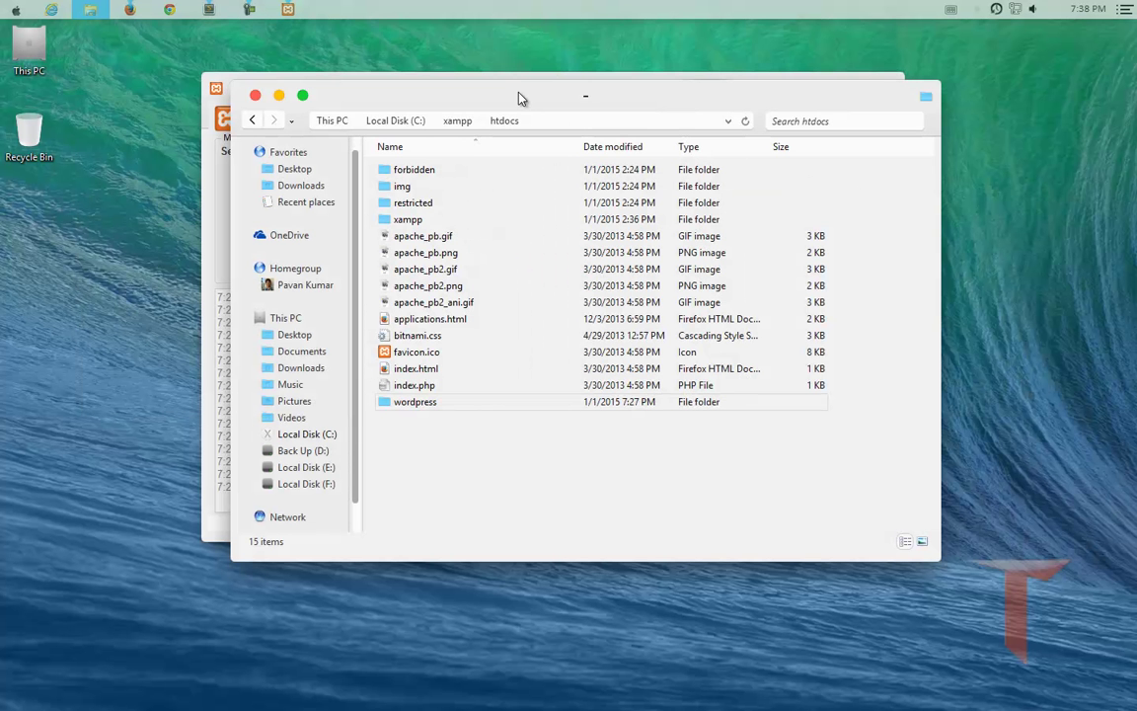
Maximize Explorer and open htdocs\forbidden\.htaccess in Sublime Text.
{"action": "left_click_drag", "start_coordinate": [464, 80], "coordinate": [394, 59]}
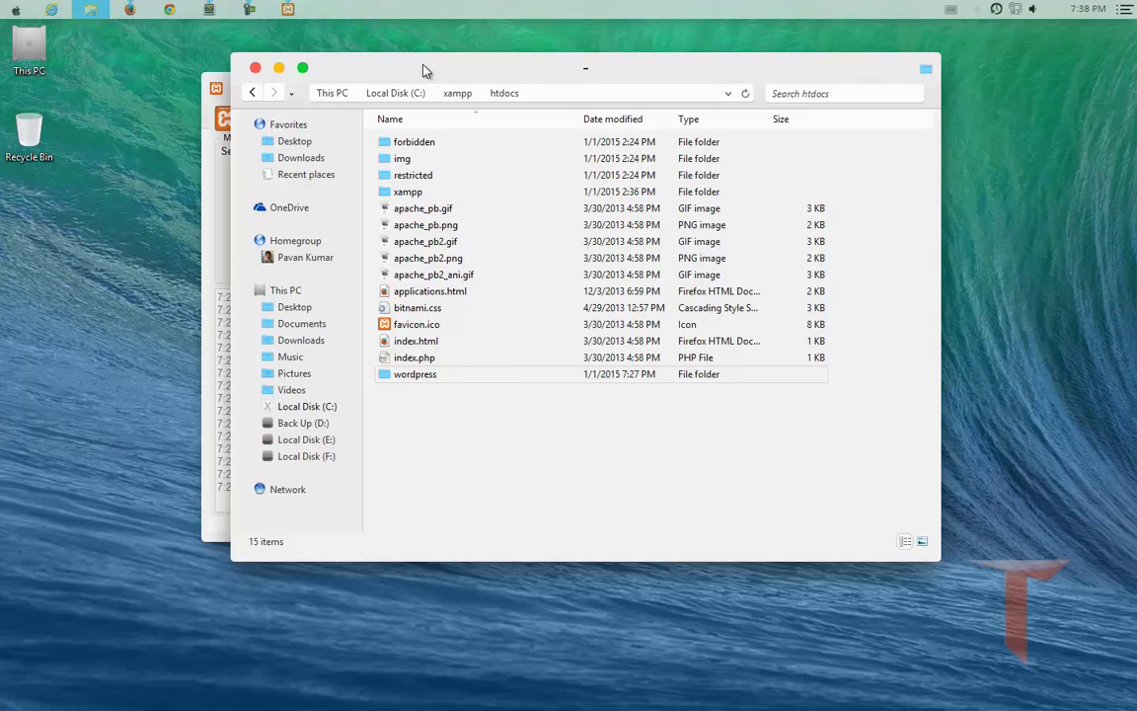
{"action": "double_click", "coordinate": [424, 70]}
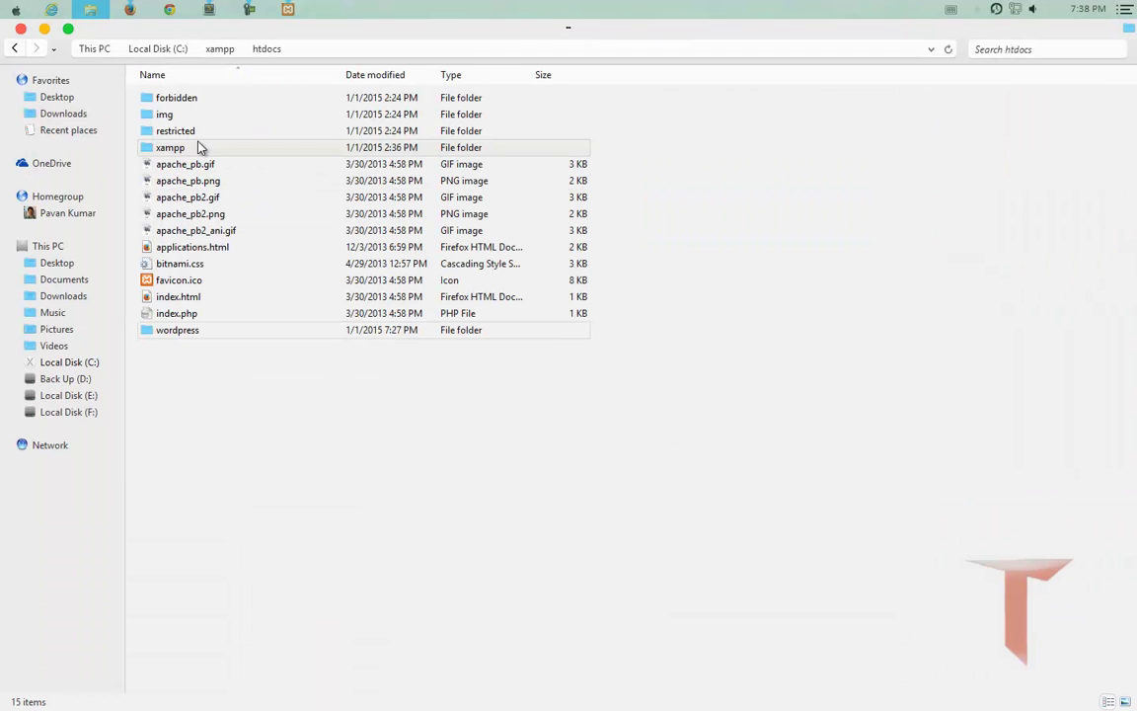
{"action": "double_click", "coordinate": [177, 105]}
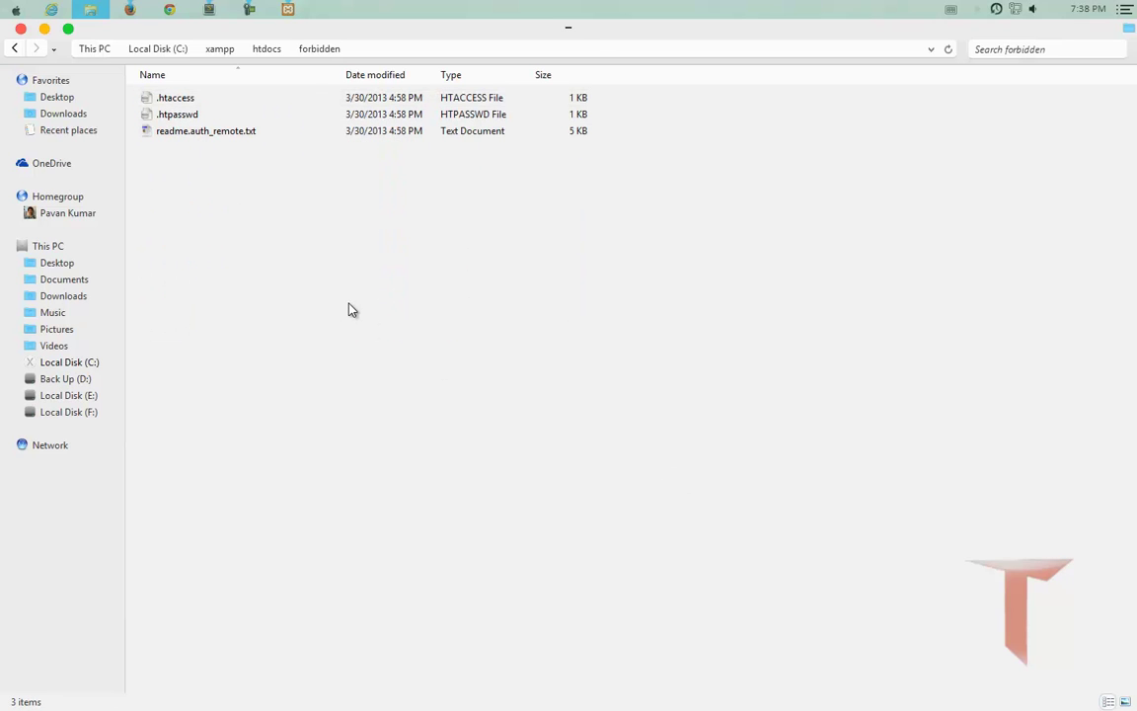
{"action": "left_click", "coordinate": [189, 98]}
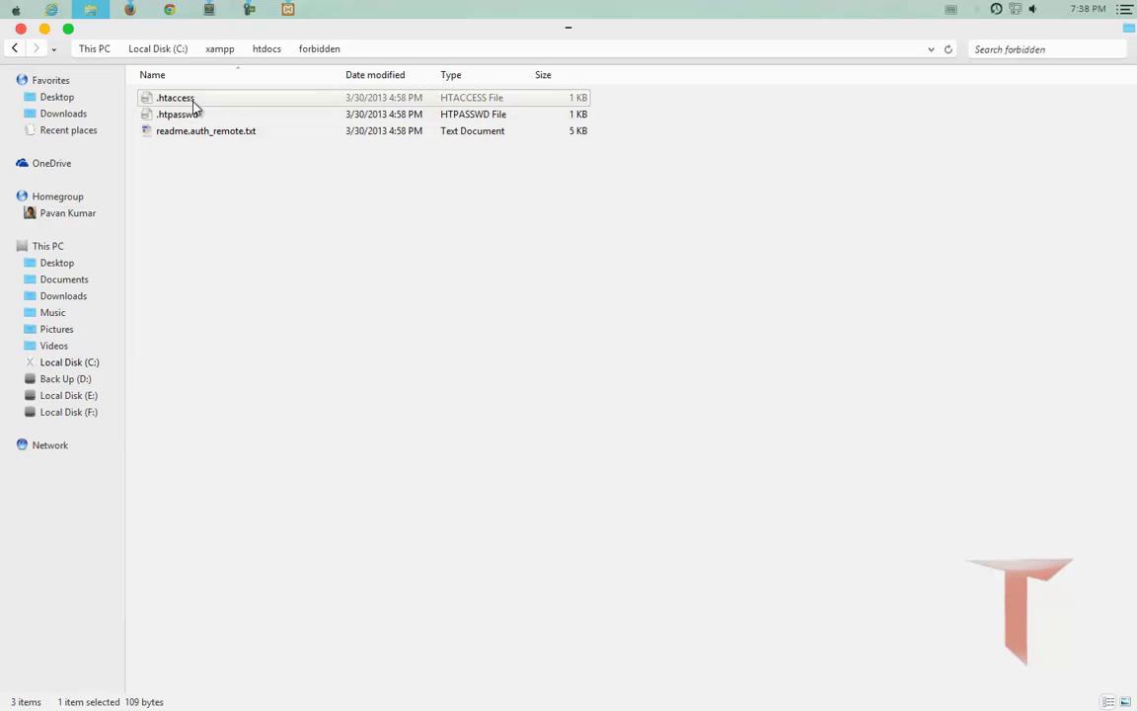
{"action": "left_click", "coordinate": [193, 115]}
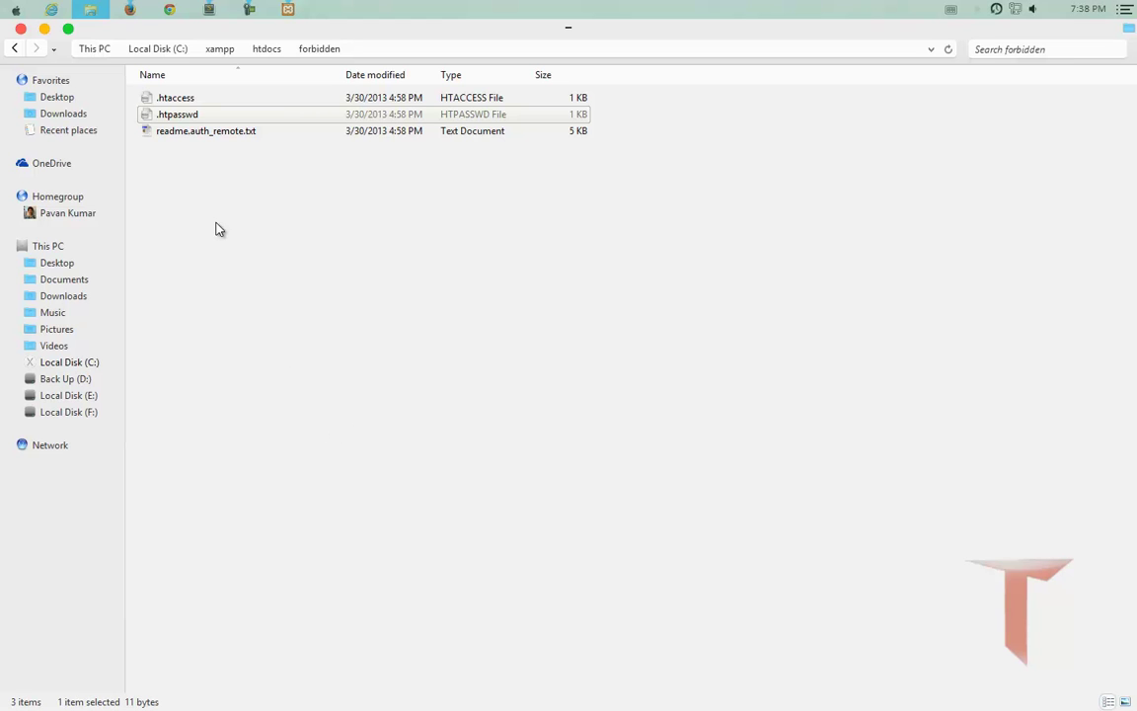
{"action": "left_click", "coordinate": [178, 97]}
{"action": "right_click", "coordinate": [177, 97]}
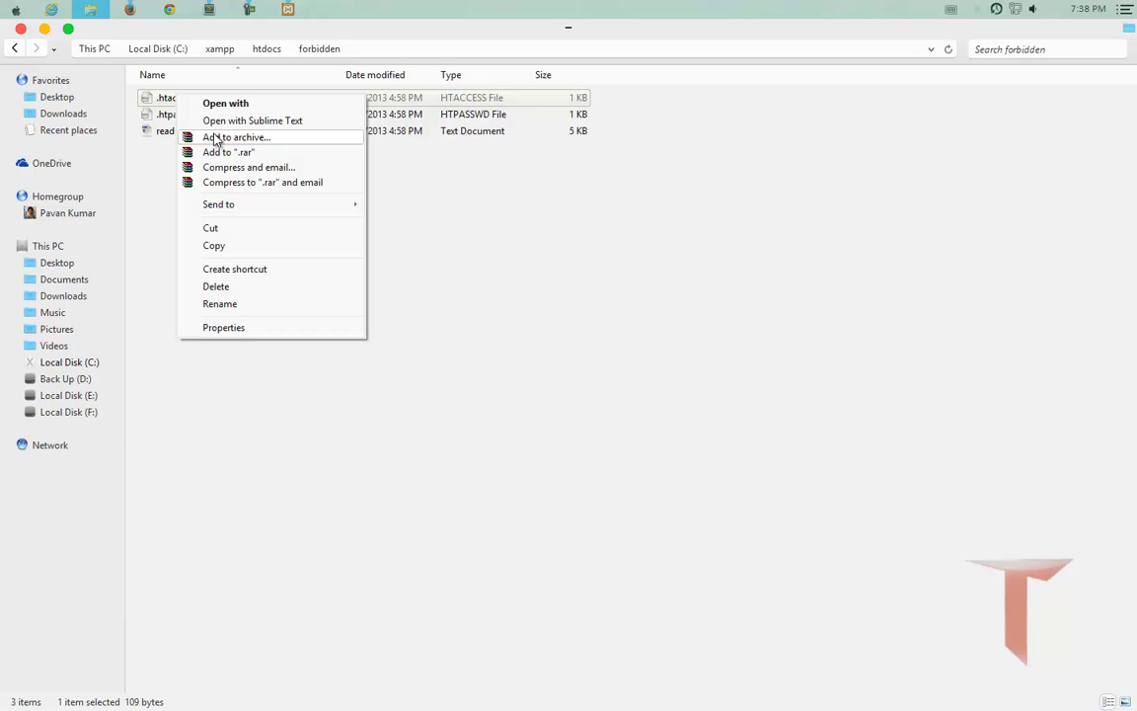
{"action": "left_click", "coordinate": [225, 121]}
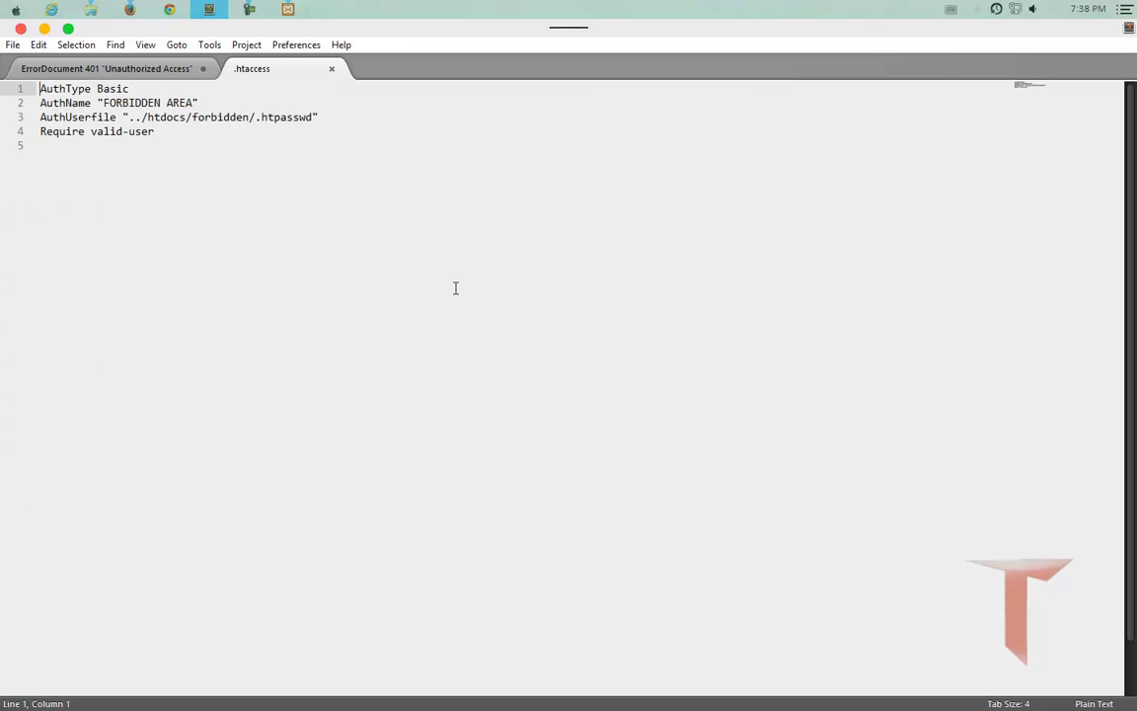
Highlight Basic and the 'FORBIDDEN AREA' realm in .htaccess, then open a new Firefox tab.
{"action": "double_click", "coordinate": [99, 88]}
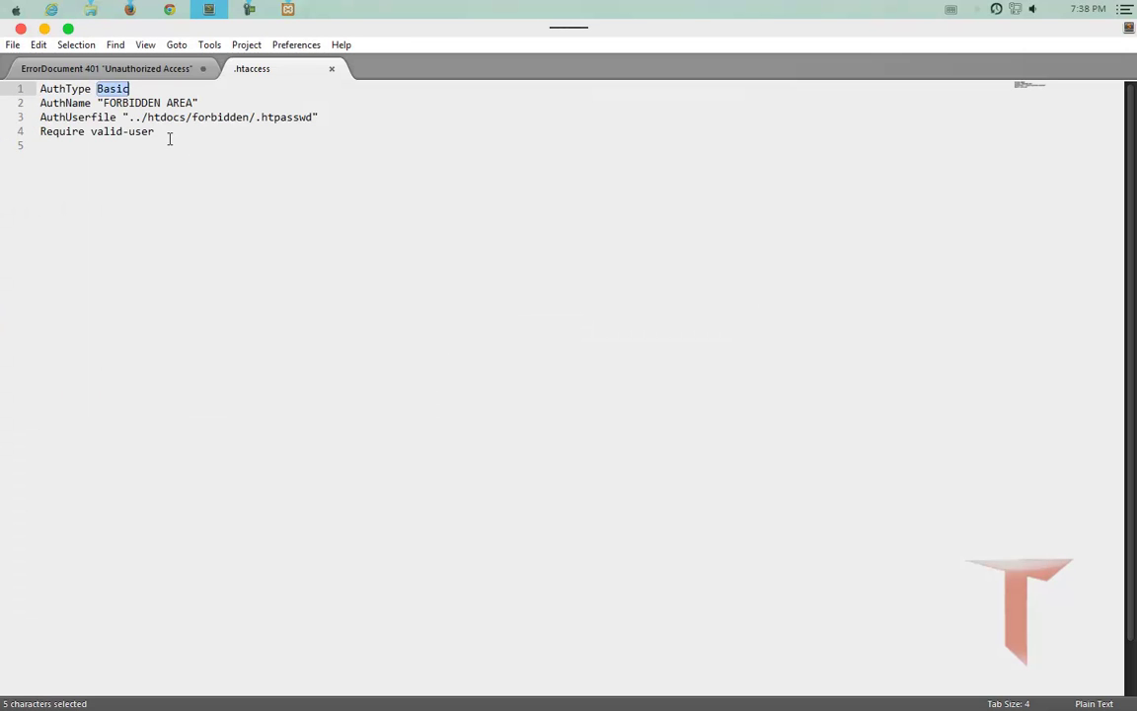
{"action": "left_click", "coordinate": [103, 103]}
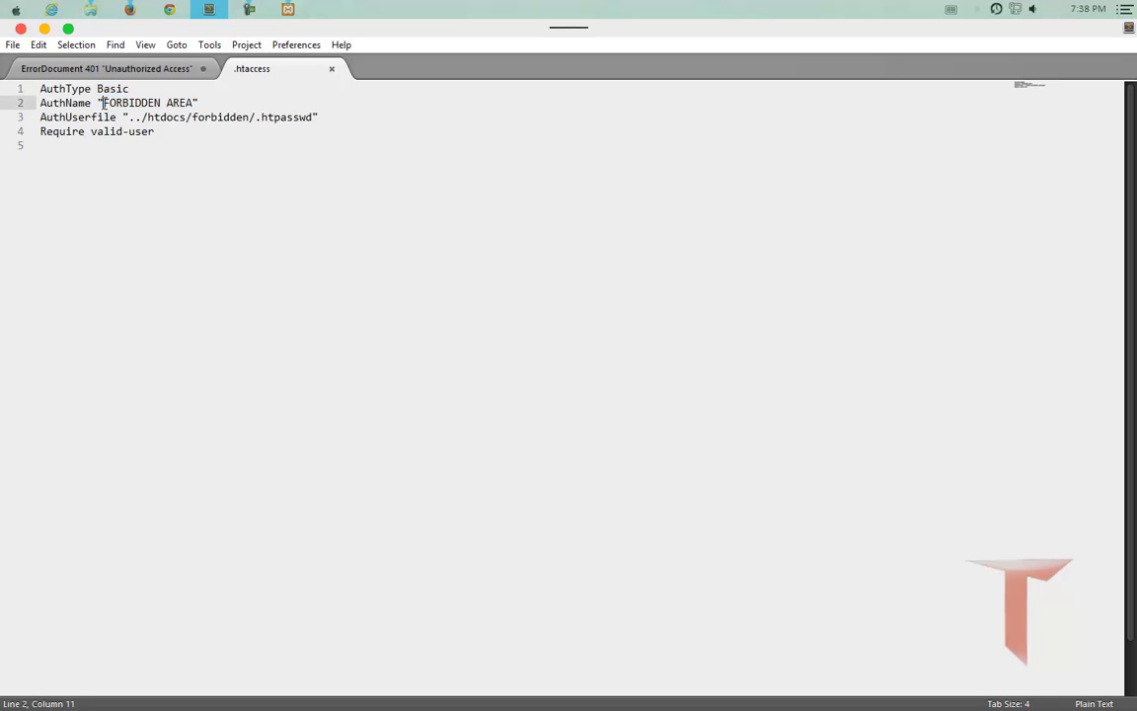
{"action": "left_click_drag", "start_coordinate": [102, 102], "coordinate": [190, 104]}
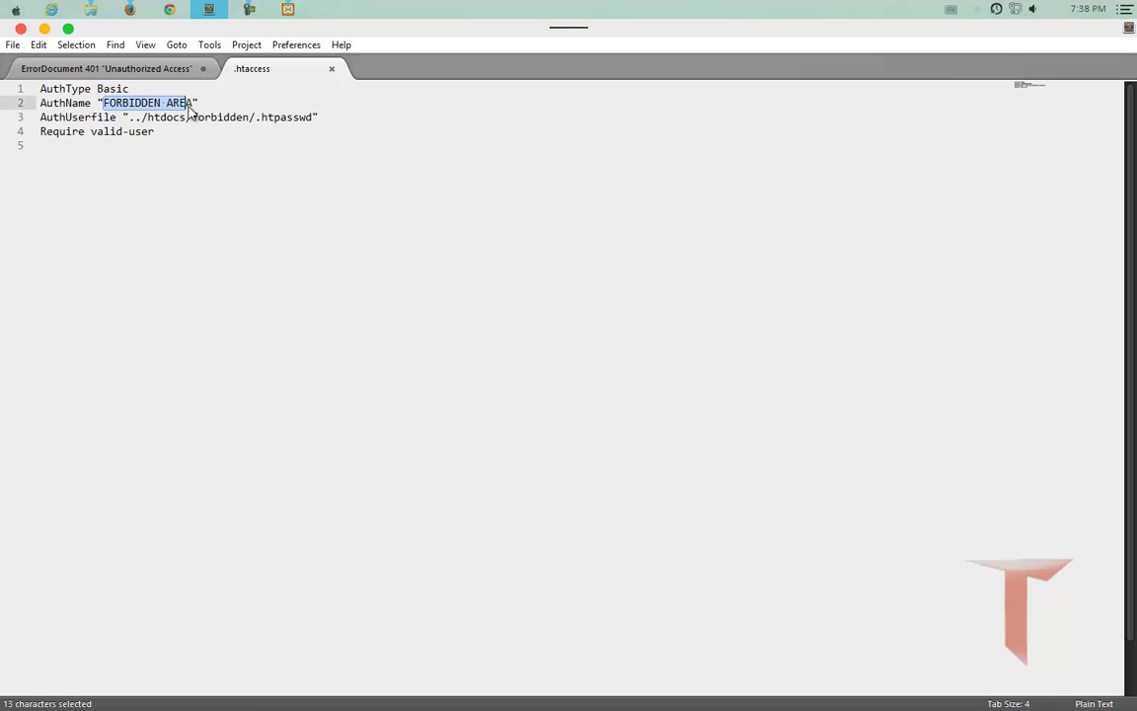
{"action": "left_click", "coordinate": [131, 10]}
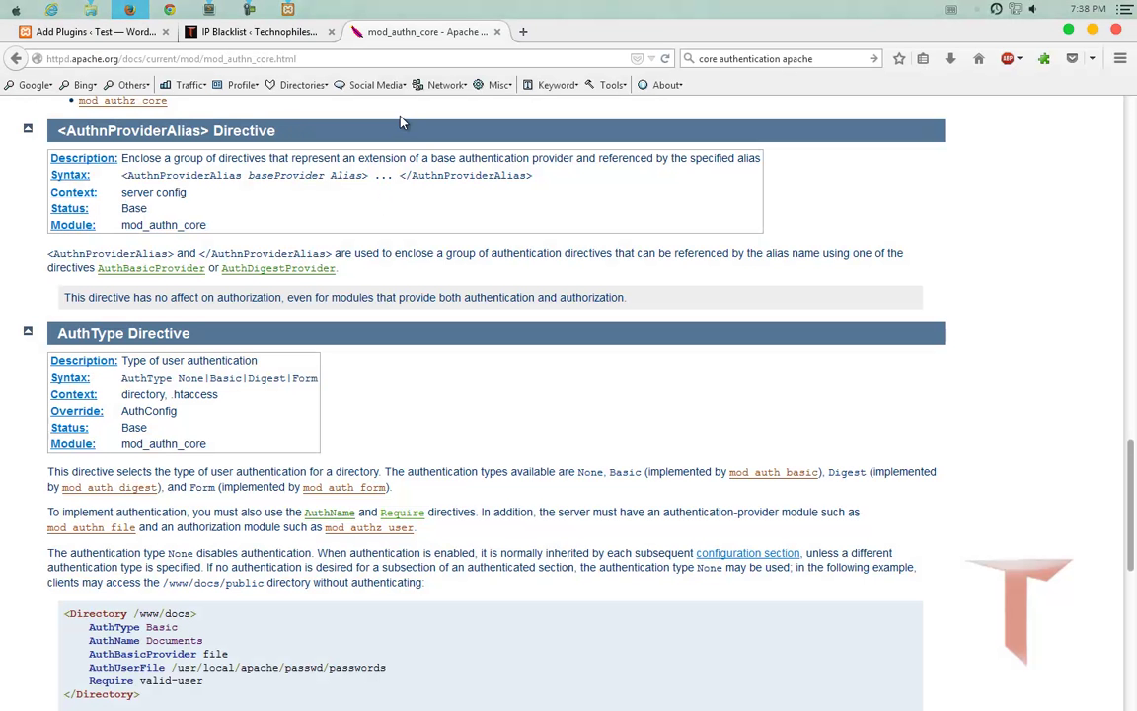
{"action": "key", "text": "ctrl+t"}
{"action": "type", "text": "http://loca"}
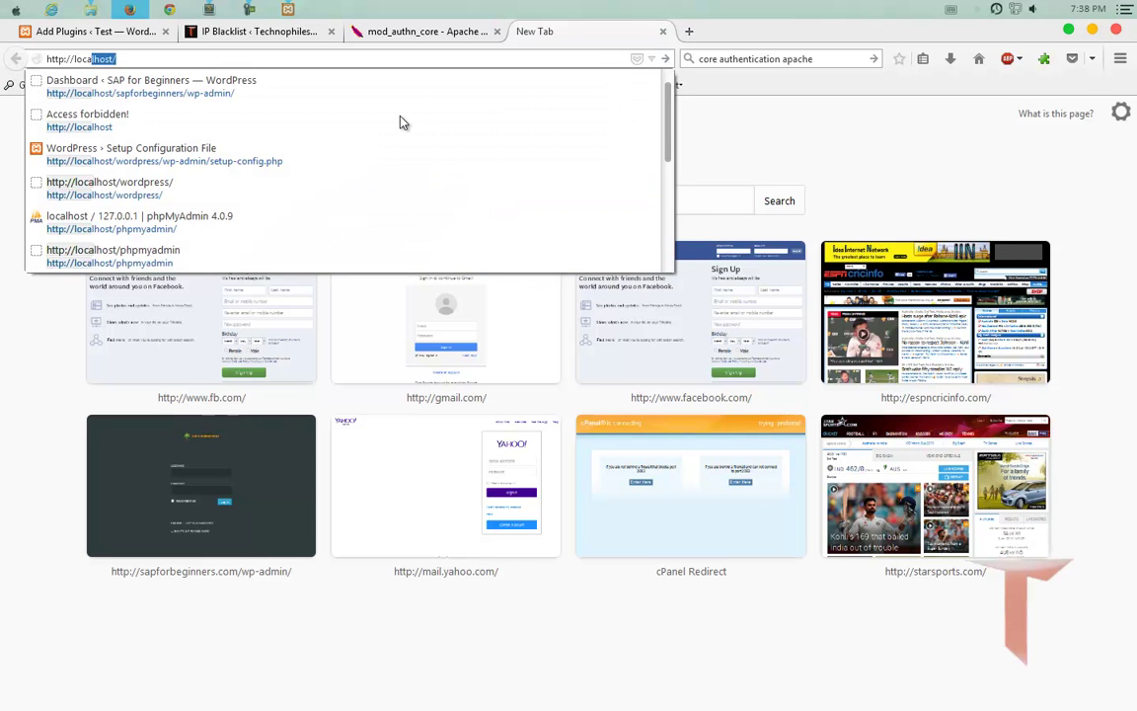
{"action": "key", "text": "Right"}
{"action": "type", "text": "w"}
{"action": "key", "text": "Return"}
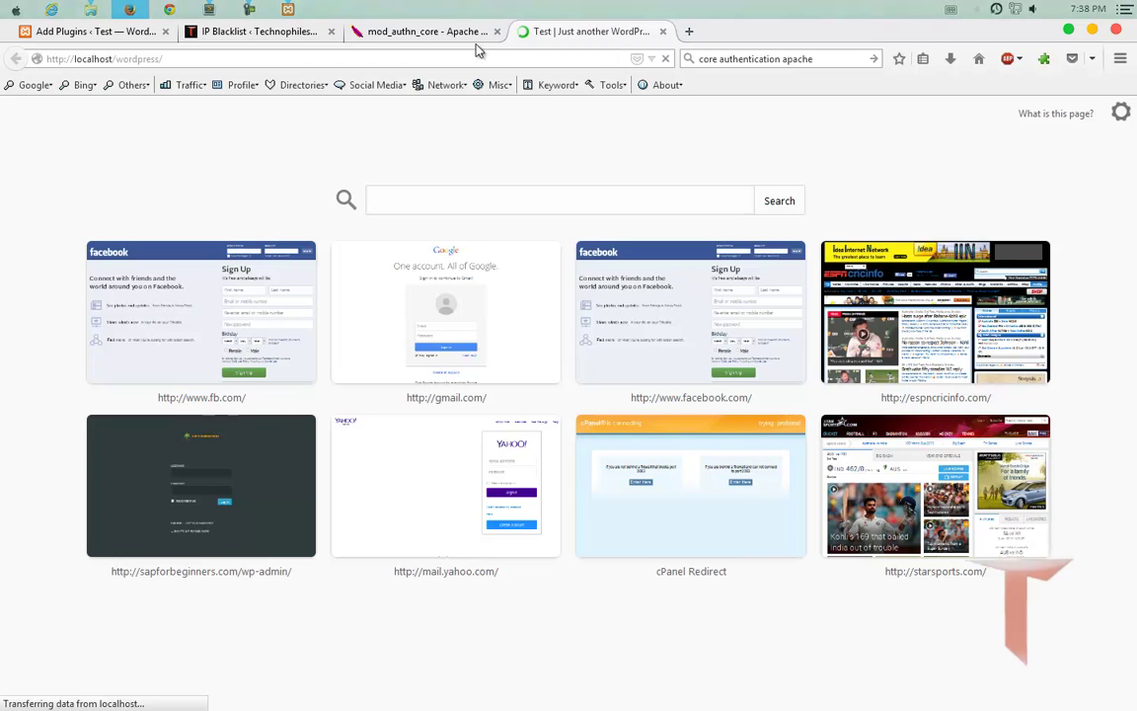
Load localhost/forbidden/, cancel the login to get Error 401, and return to Explorer.
{"action": "left_click_drag", "start_coordinate": [116, 60], "coordinate": [214, 60]}
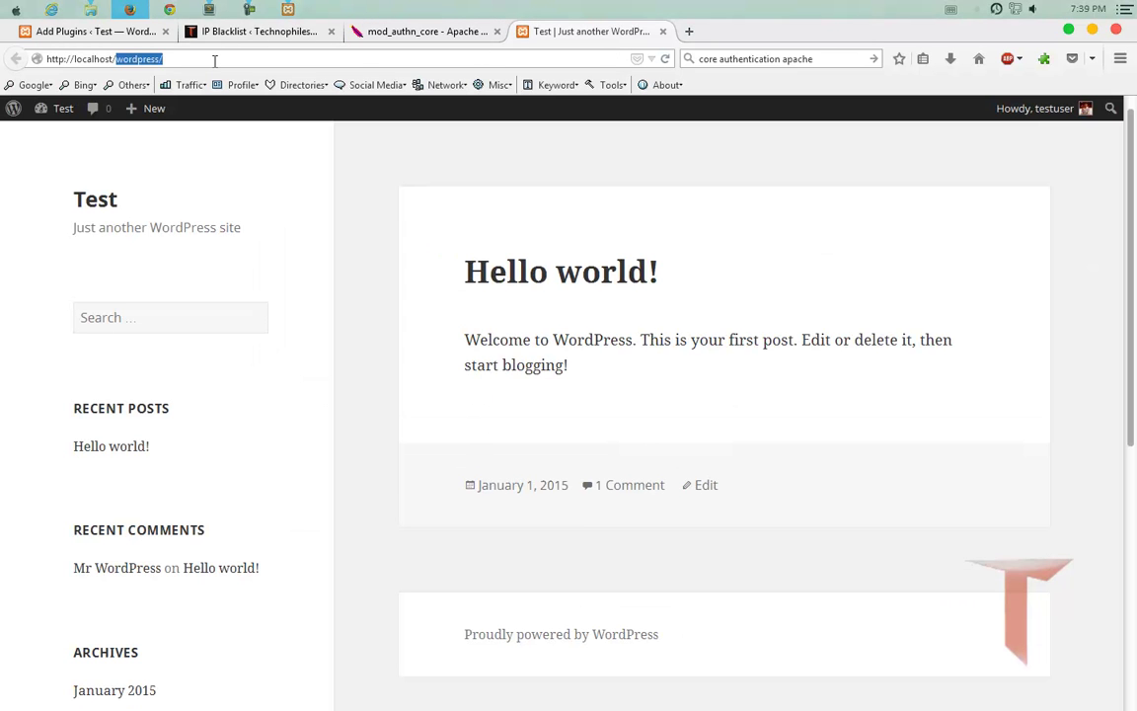
{"action": "type", "text": "forbidden/"}
{"action": "key", "text": "Return"}
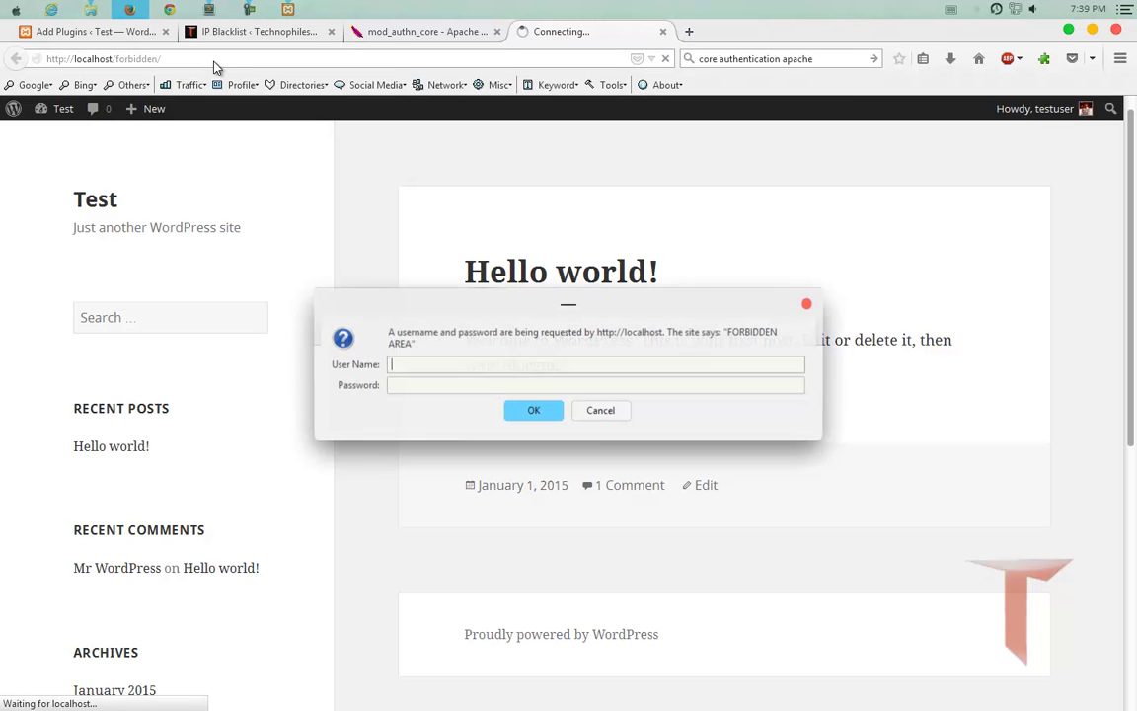
{"action": "left_click", "coordinate": [609, 413]}
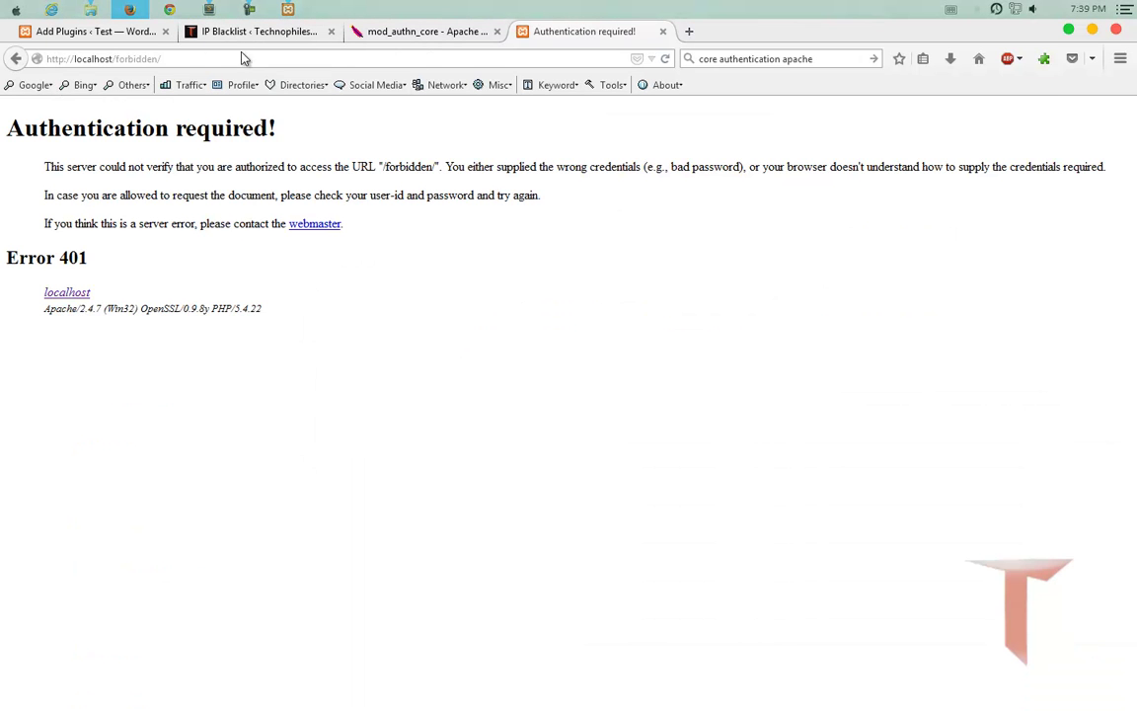
{"action": "left_click", "coordinate": [90, 9]}
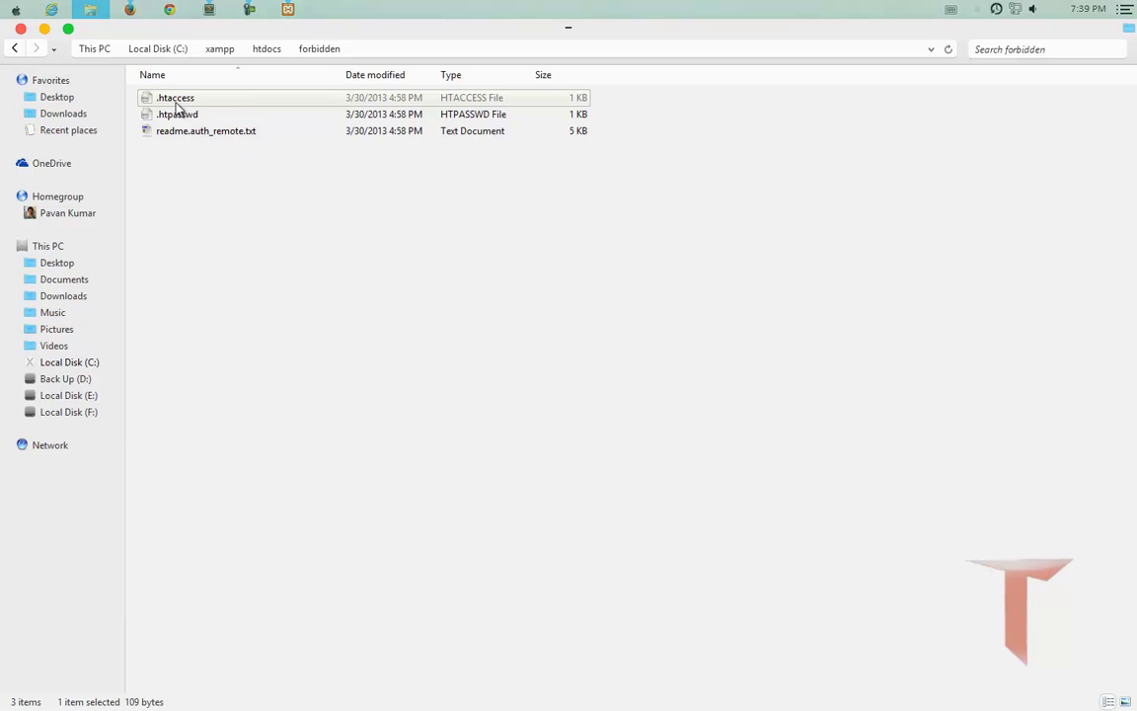
Open the forbidden folder's .htpasswd in Sublime Text, highlight its username:password line, then minimize the editor.
{"action": "left_click", "coordinate": [208, 9]}
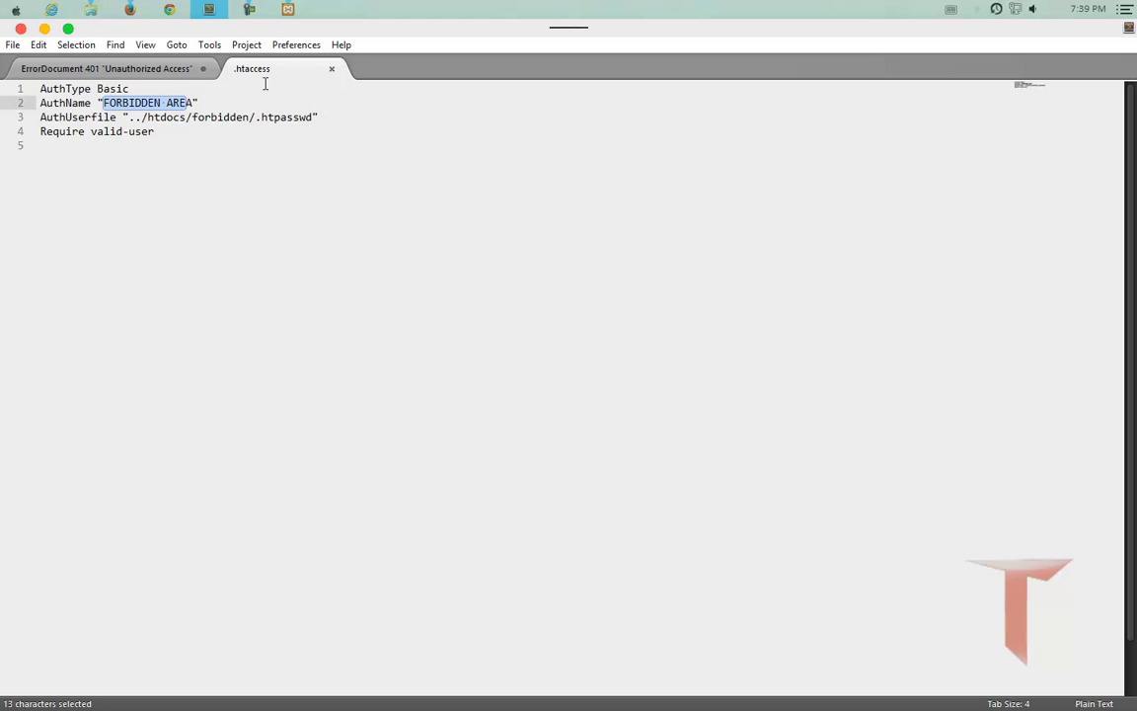
{"action": "left_click", "coordinate": [208, 11]}
{"action": "left_click", "coordinate": [165, 115]}
{"action": "right_click", "coordinate": [164, 117]}
{"action": "left_click", "coordinate": [197, 145]}
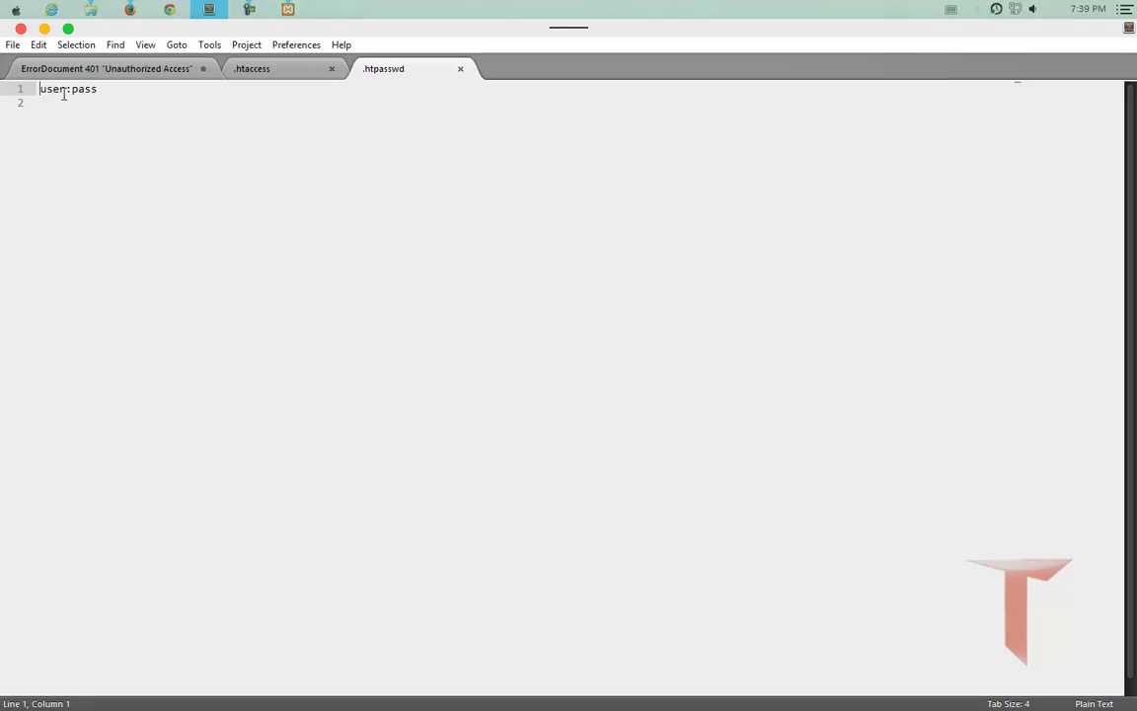
{"action": "mouse_move", "coordinate": [66, 91]}
{"action": "left_mouse_down"}
{"action": "mouse_move", "coordinate": [35, 91]}
{"action": "mouse_move", "coordinate": [89, 89]}
{"action": "mouse_move", "coordinate": [72, 90]}
{"action": "left_mouse_up"}
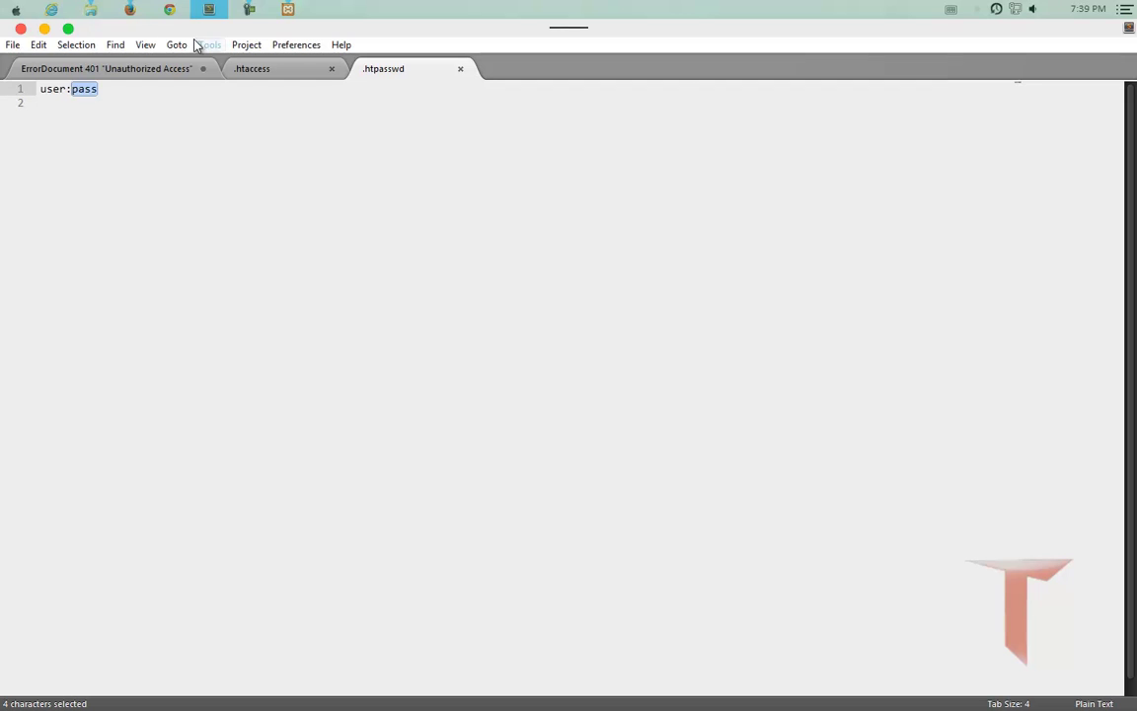
{"action": "left_click", "coordinate": [68, 29]}
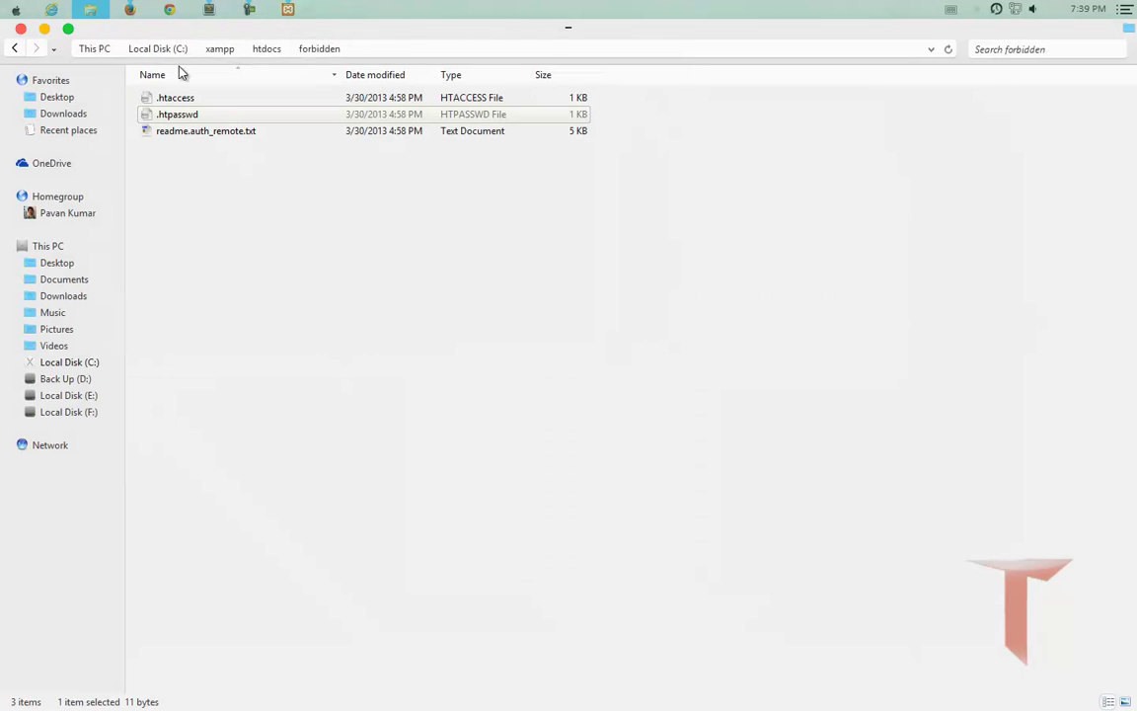
Load the htaccesstools.com Htpasswd Generator page in a new Firefox tab.
{"action": "left_click", "coordinate": [137, 13]}
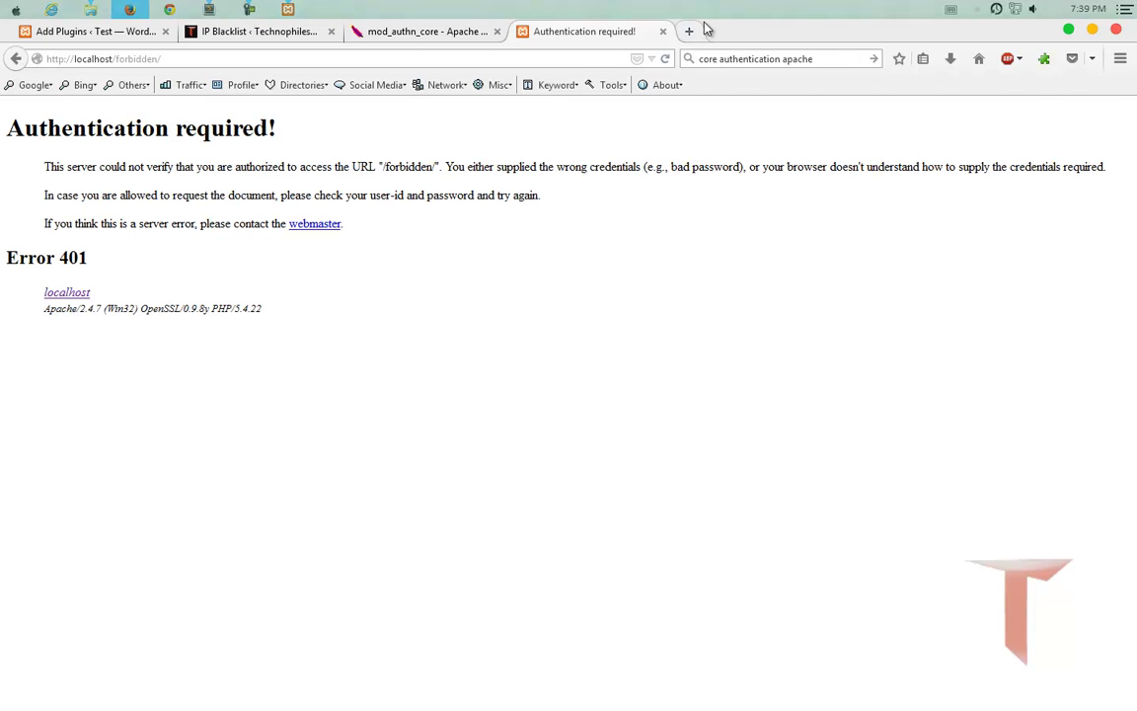
{"action": "left_click", "coordinate": [706, 29]}
{"action": "type", "text": "htaccesstools.com/"}
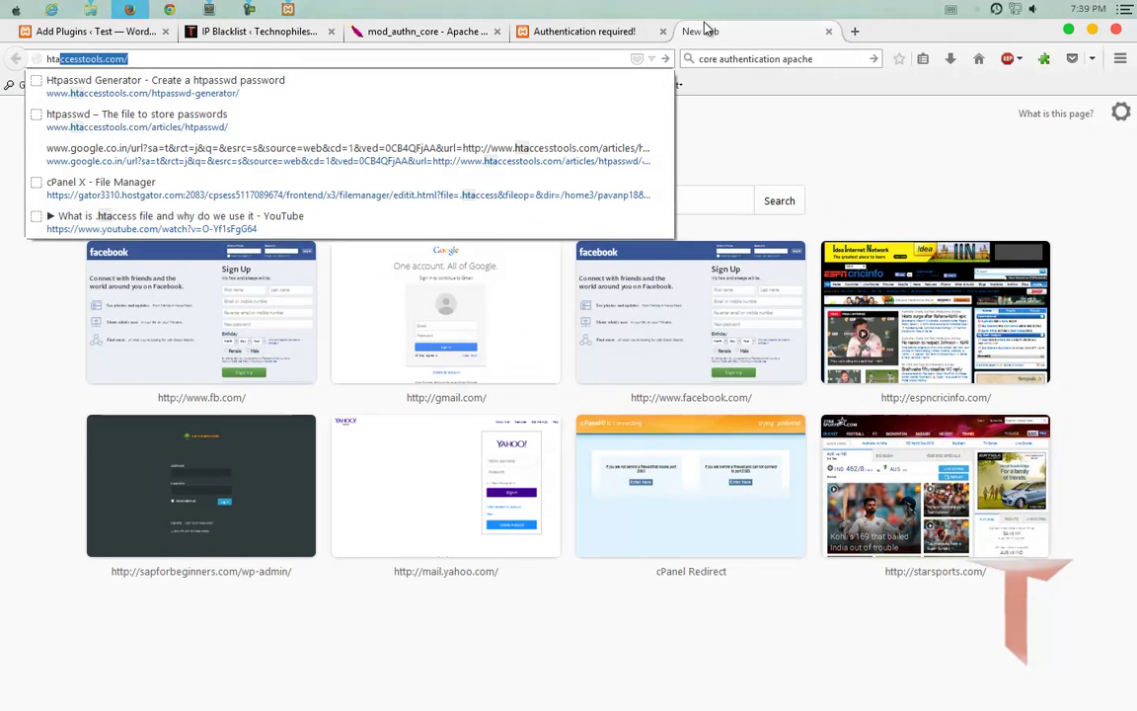
{"action": "key", "text": "Down"}
{"action": "key", "text": "Return"}
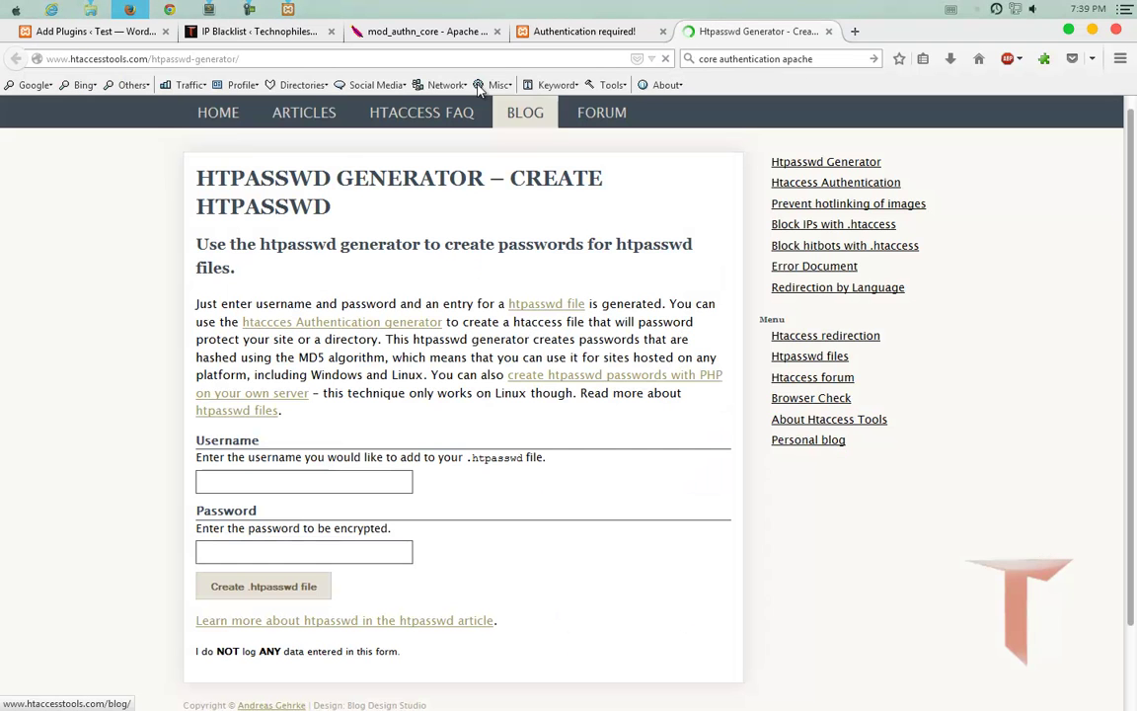
{"action": "scroll", "coordinate": [631, 296], "scroll_direction": "down", "scroll_amount": 2}
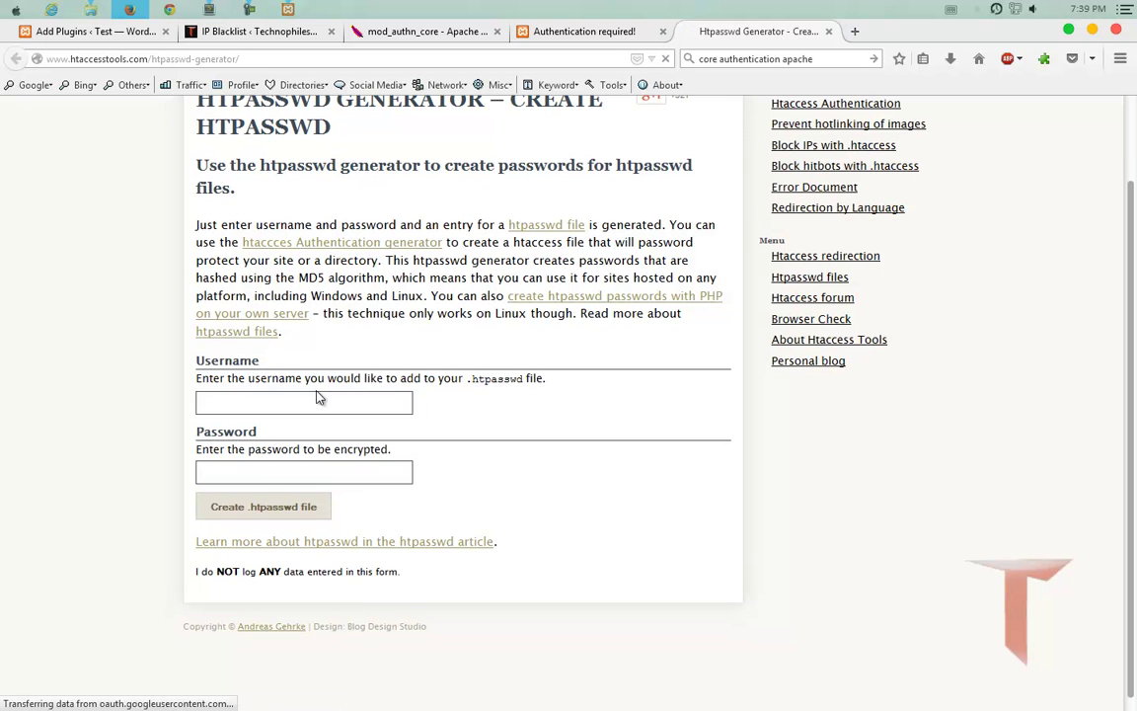
Generate an .htpasswd entry from a sample username and password.
{"action": "left_click", "coordinate": [317, 402]}
{"action": "type", "text": "abc"}
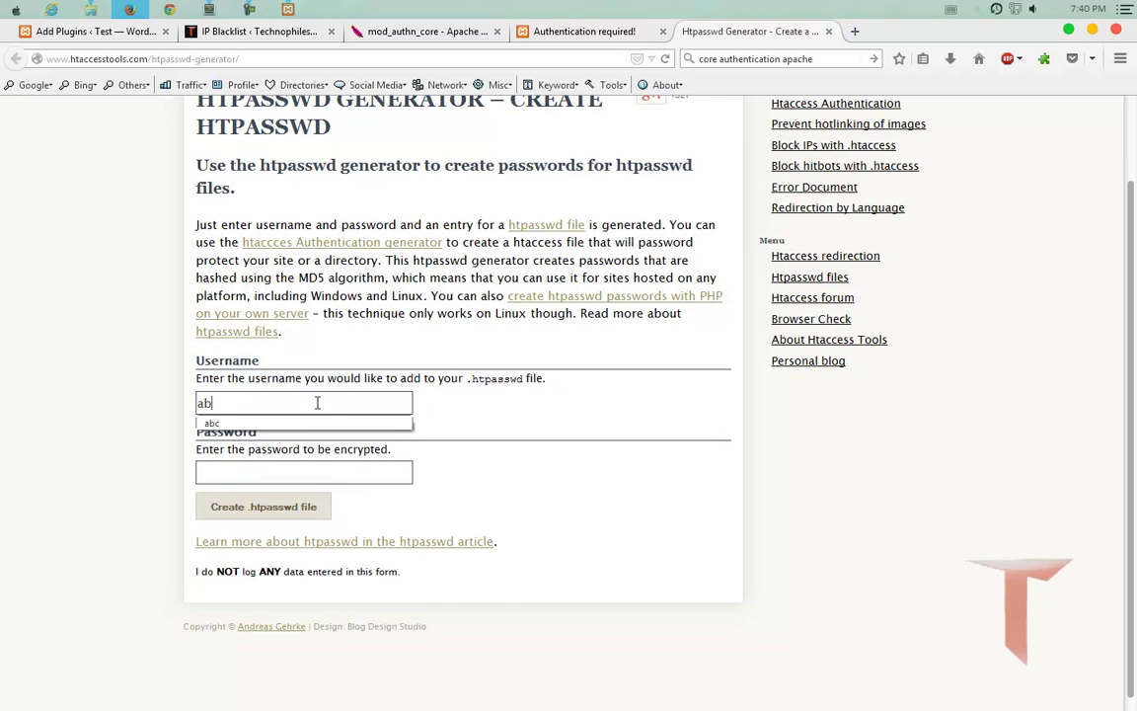
{"action": "left_click", "coordinate": [301, 481]}
{"action": "type", "text": "abc"}
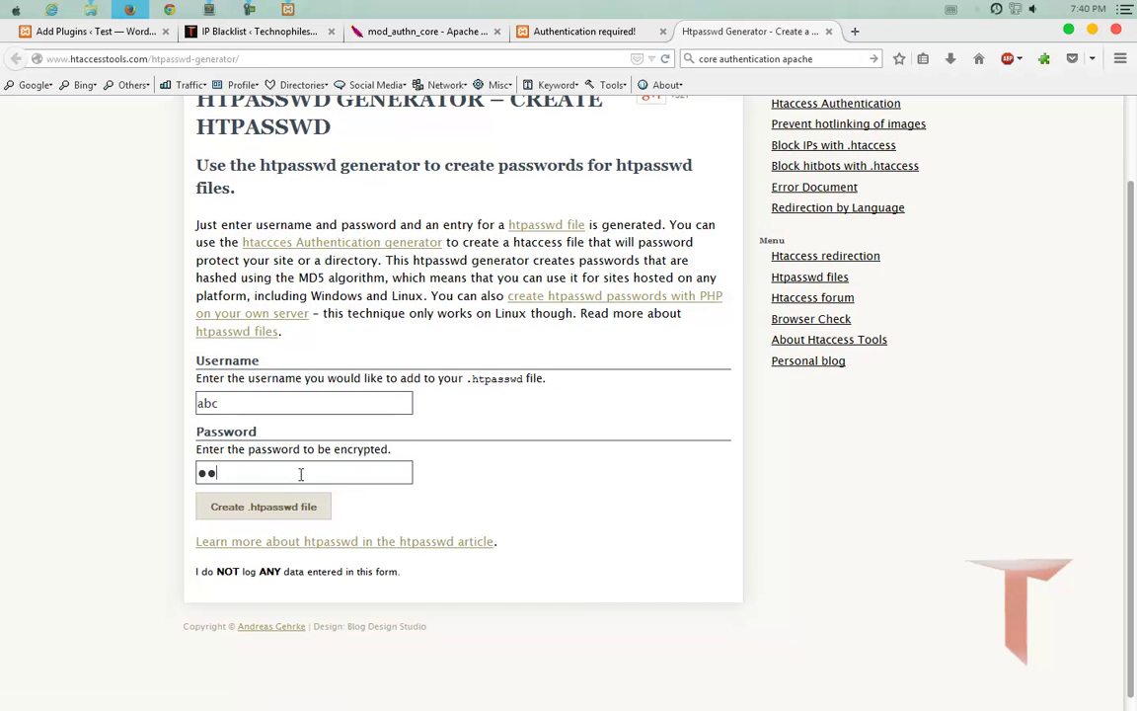
{"action": "left_click", "coordinate": [293, 523]}
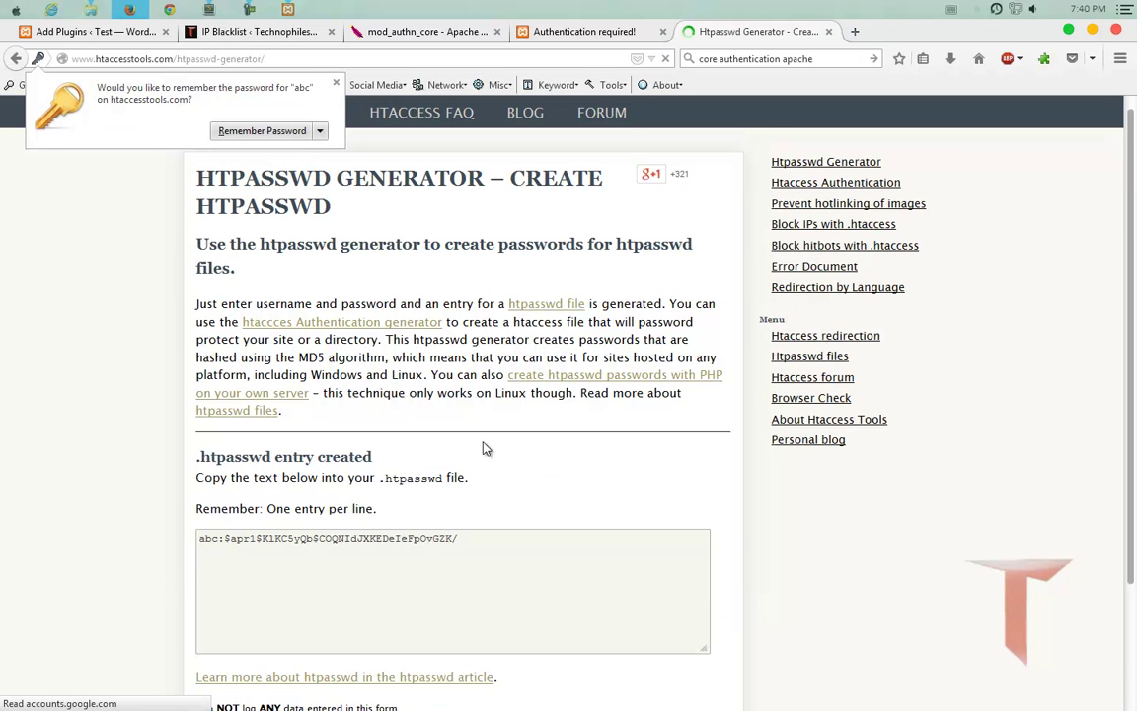
Select the generated .htpasswd line, then minimize Firefox.
{"action": "scroll", "coordinate": [218, 450], "scroll_direction": "down", "scroll_amount": 3}
{"action": "left_click_drag", "start_coordinate": [197, 401], "coordinate": [489, 401]}
{"action": "left_click", "coordinate": [490, 403]}
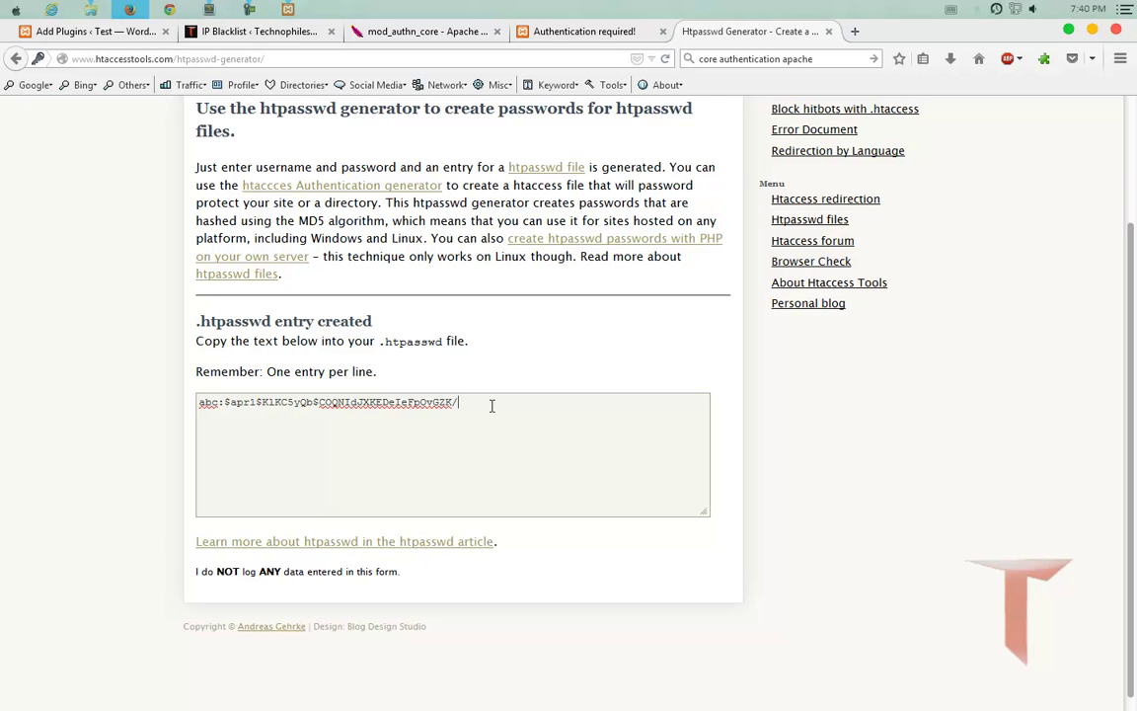
{"action": "left_click", "coordinate": [1070, 32]}
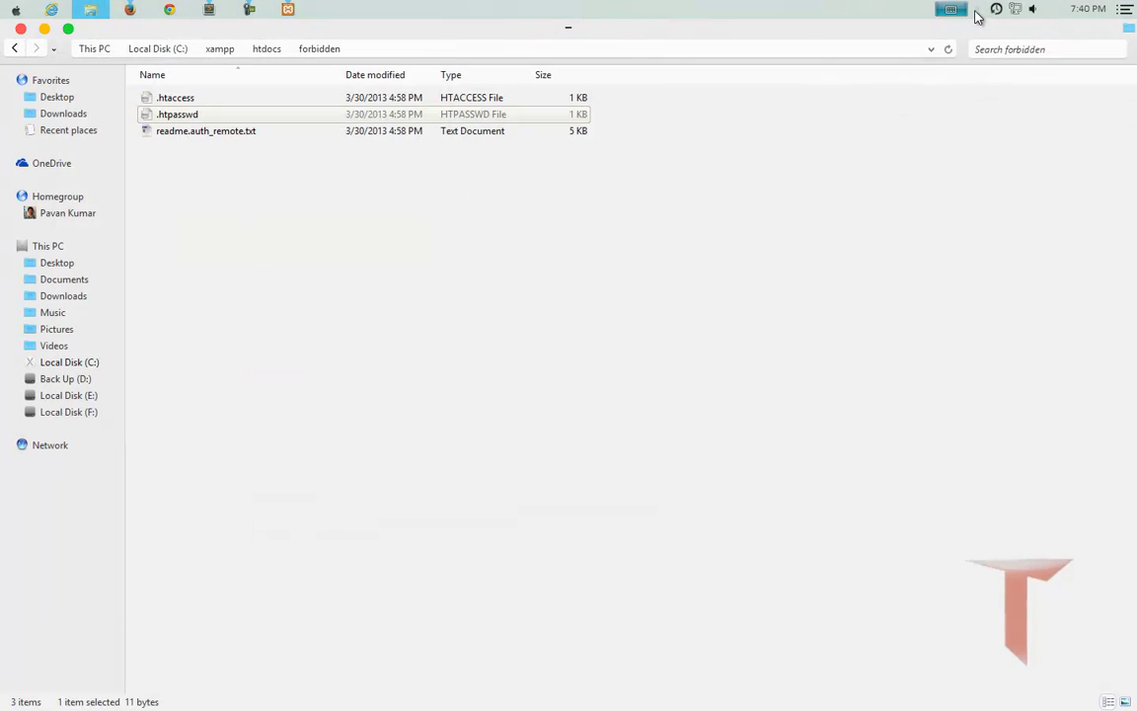
Open the XAMPP Control Panel from the system tray and launch its Shell window.
{"action": "left_click", "coordinate": [976, 13]}
{"action": "left_click", "coordinate": [989, 53]}
{"action": "right_click", "coordinate": [990, 54]}
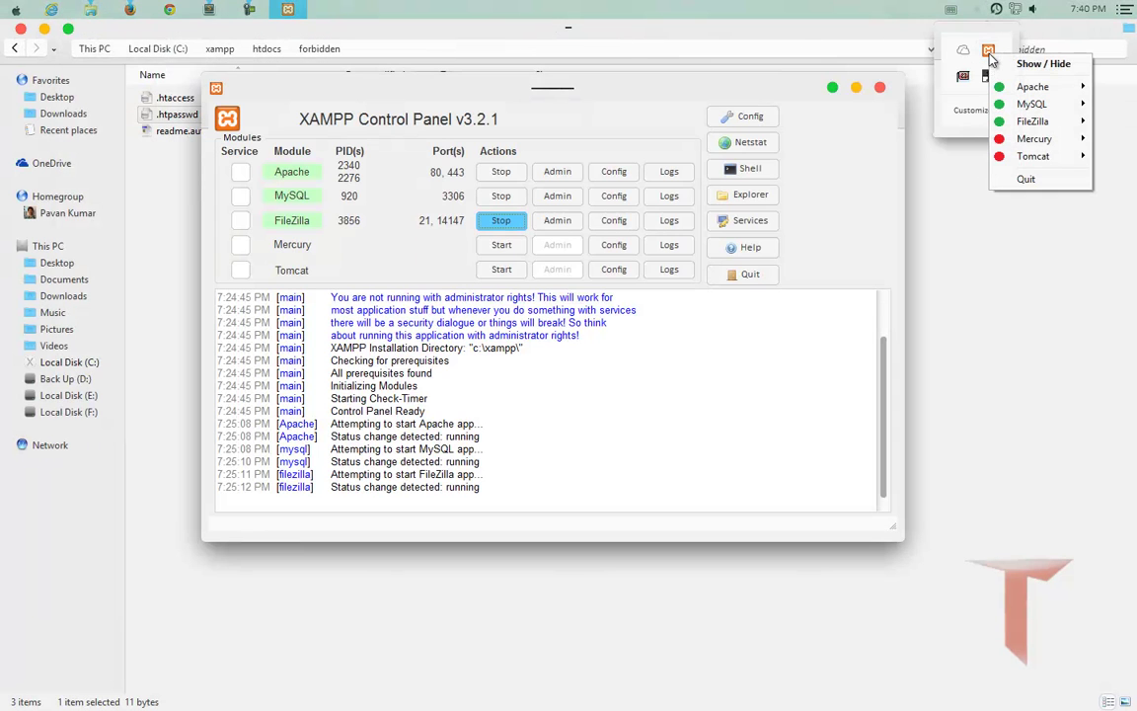
{"action": "left_click", "coordinate": [844, 207]}
{"action": "left_click", "coordinate": [750, 169]}
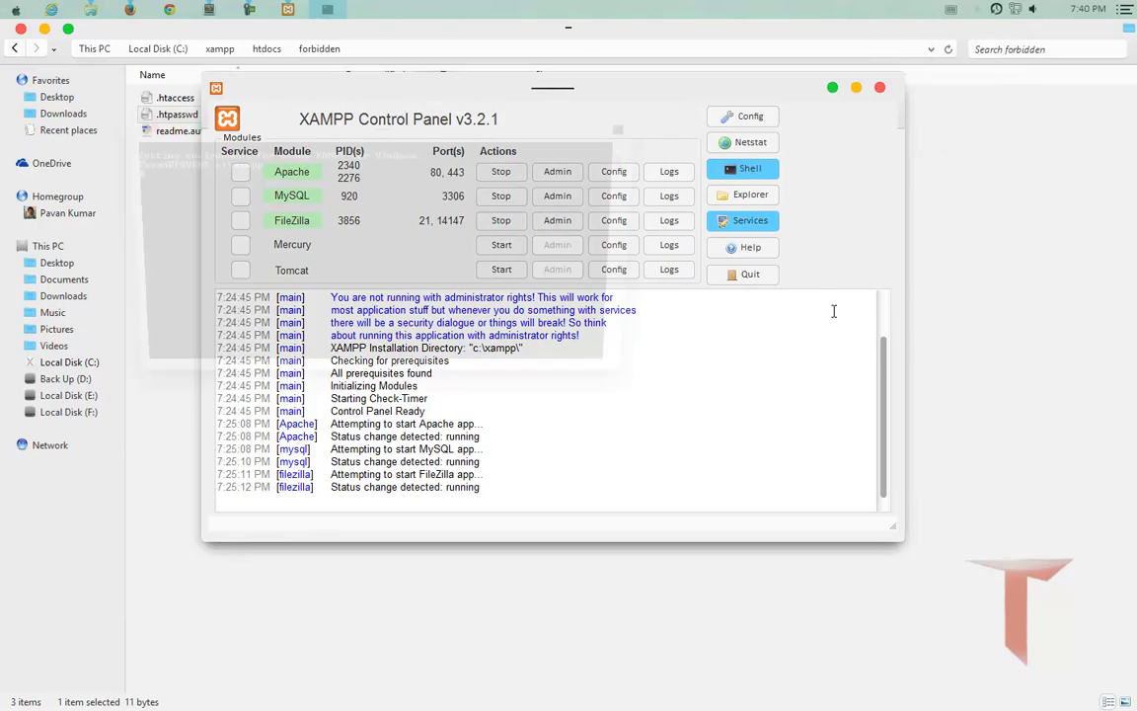
{"action": "left_click_drag", "start_coordinate": [273, 133], "coordinate": [375, 357]}
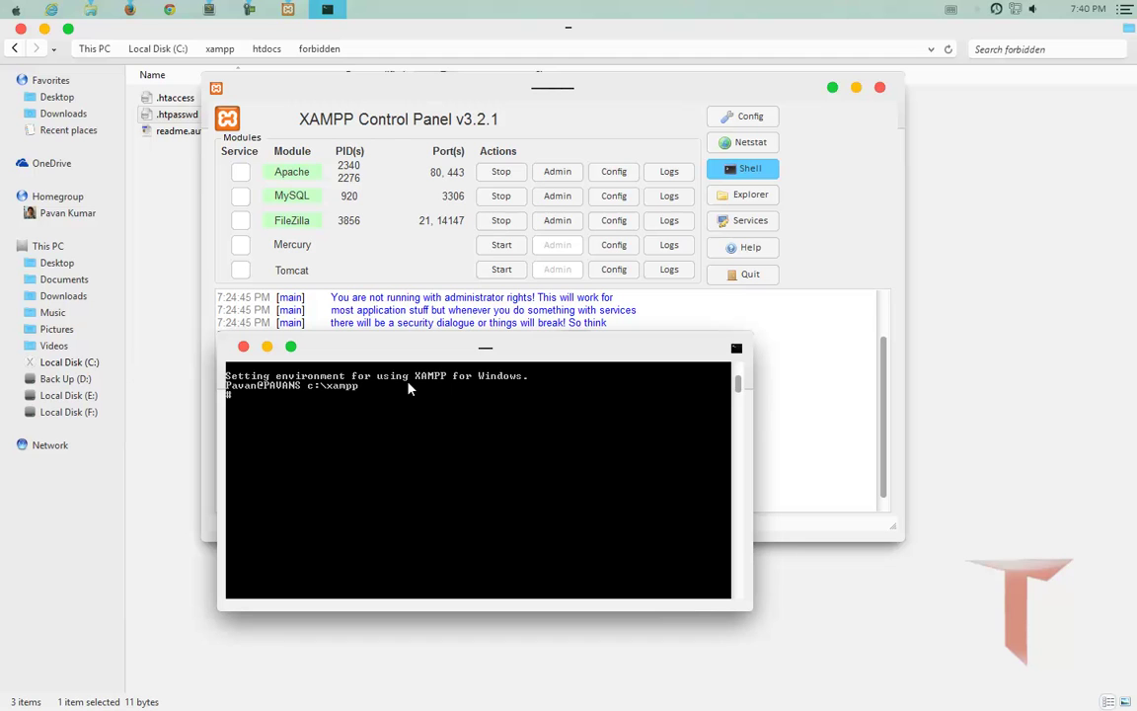
List the directory, change into htdocs, and create the forbidden2 folder with mkdir.
{"action": "type", "text": "dir"}
{"action": "key", "text": "Return"}
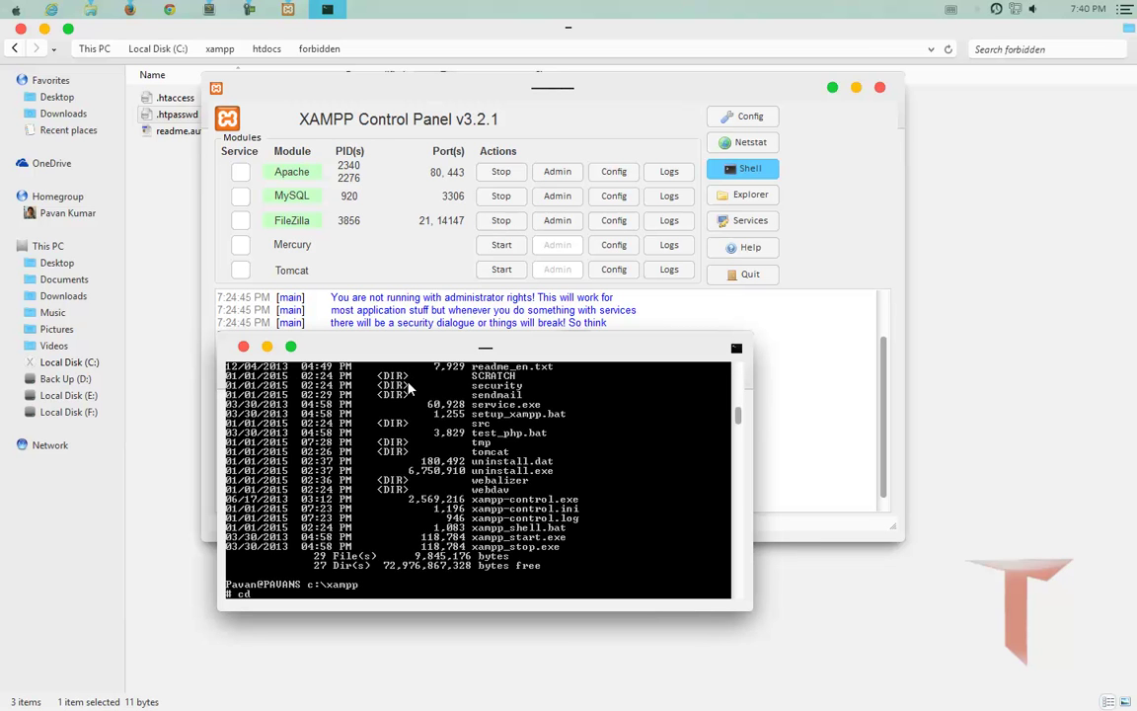
{"action": "type", "text": "cd htdocs"}
{"action": "key", "text": "Return"}
{"action": "key", "text": "BackSpace"}
{"action": "key", "text": "BackSpace"}
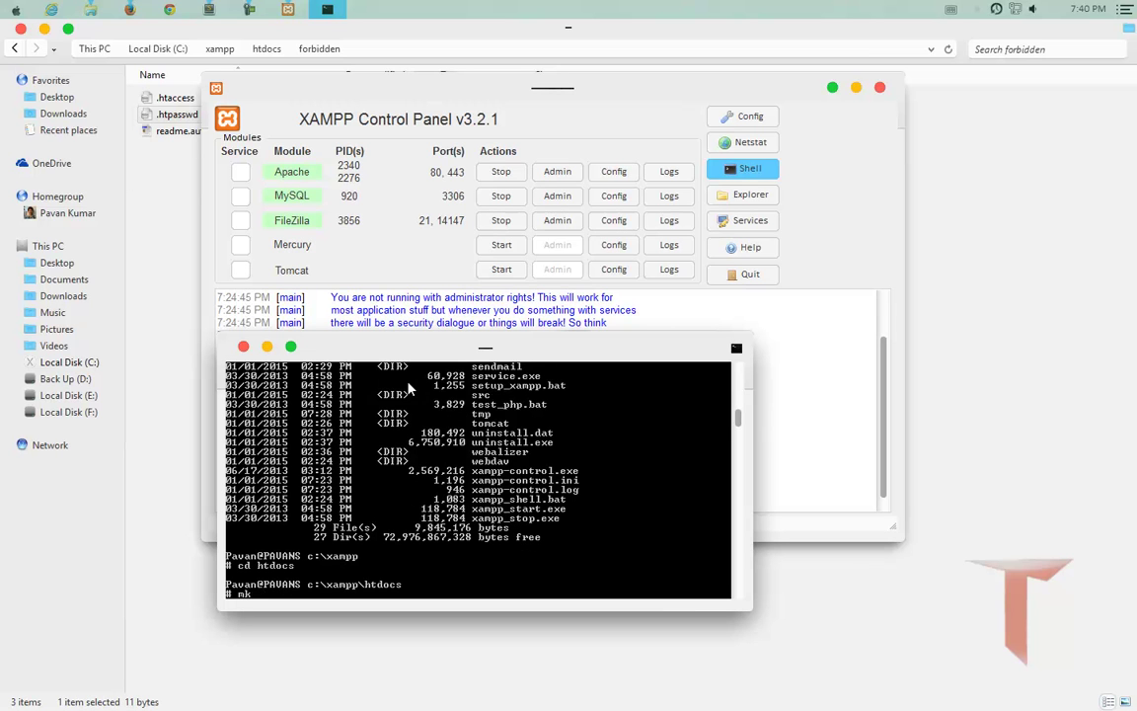
{"action": "type", "text": "mkdir forbidden2"}
{"action": "key", "text": "Return"}
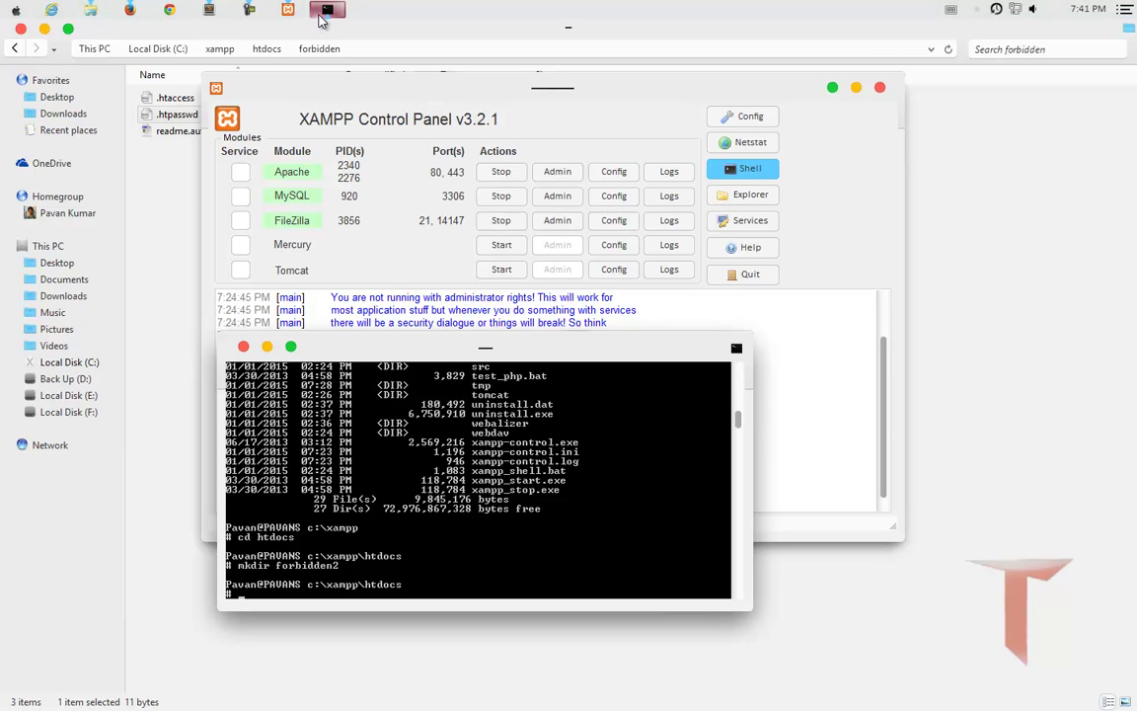
Copy the eight-line FilesMatch block from the unsaved Sublime Text file, then bring the XAMPP shell forward.
{"action": "left_click", "coordinate": [211, 10]}
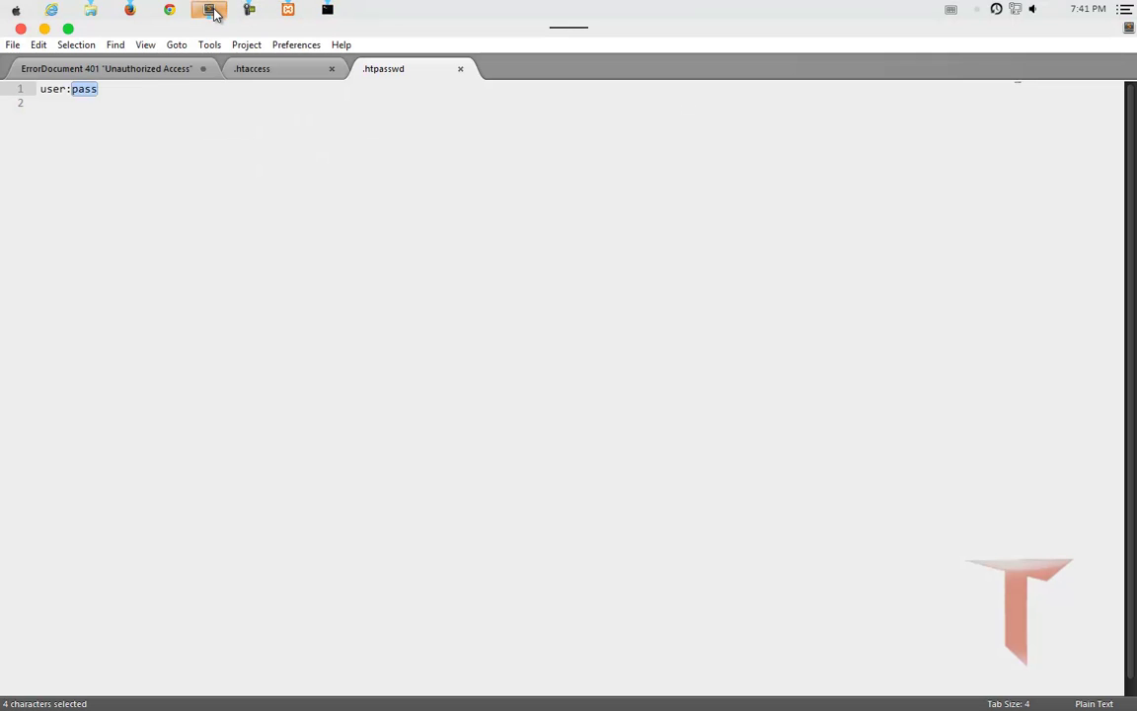
{"action": "left_click", "coordinate": [251, 75]}
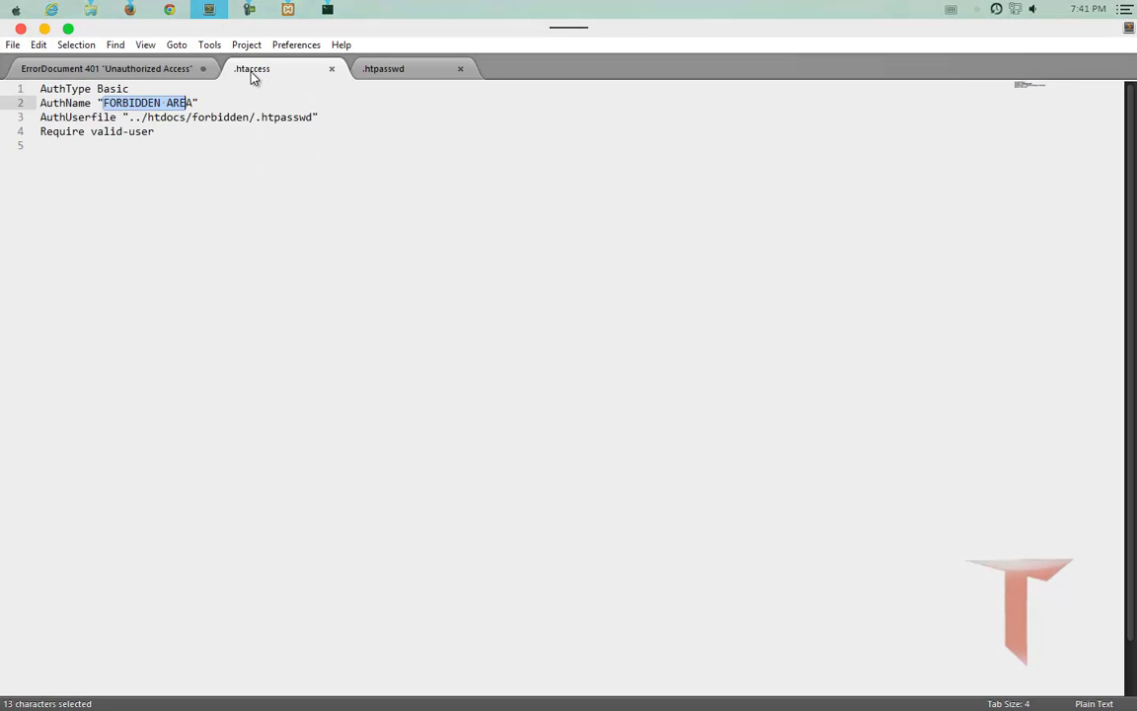
{"action": "left_click", "coordinate": [129, 70]}
{"action": "left_click_drag", "start_coordinate": [175, 188], "coordinate": [19, 89]}
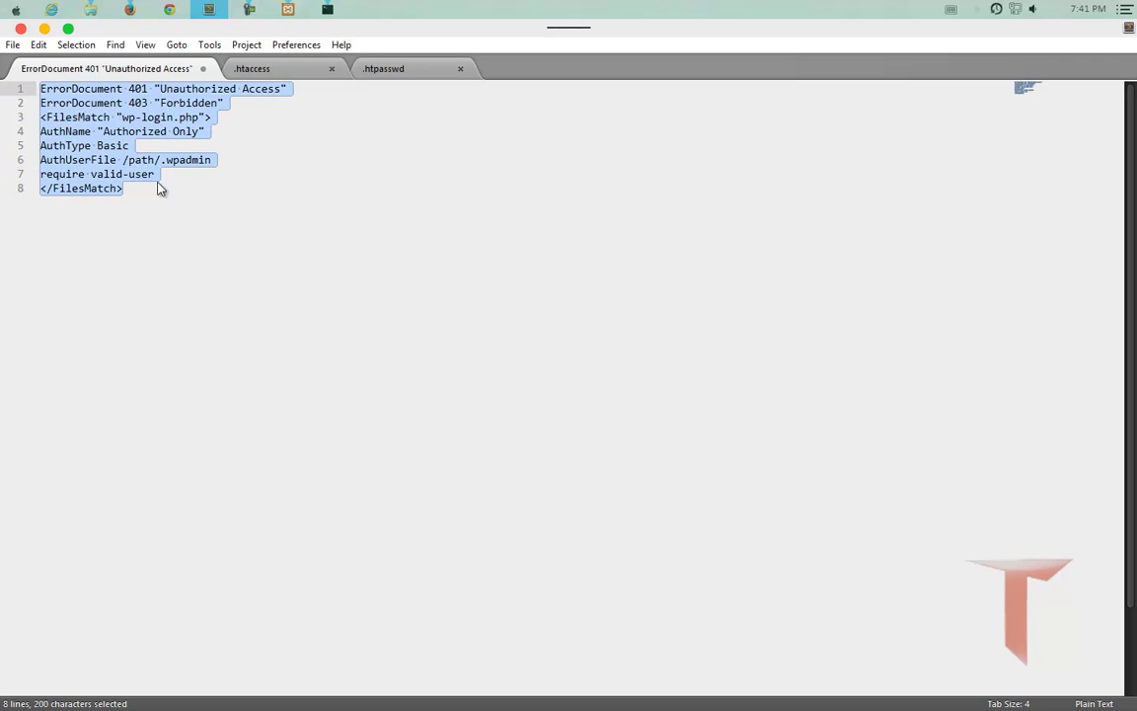
{"action": "right_click", "coordinate": [111, 146]}
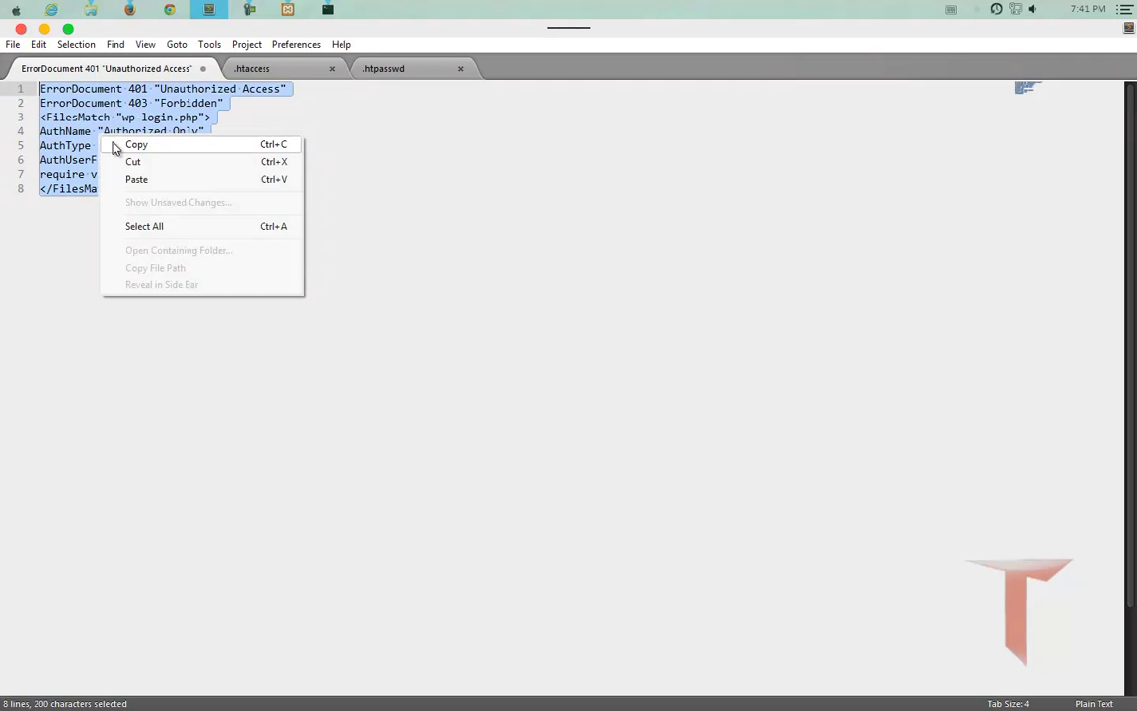
{"action": "left_click", "coordinate": [118, 146]}
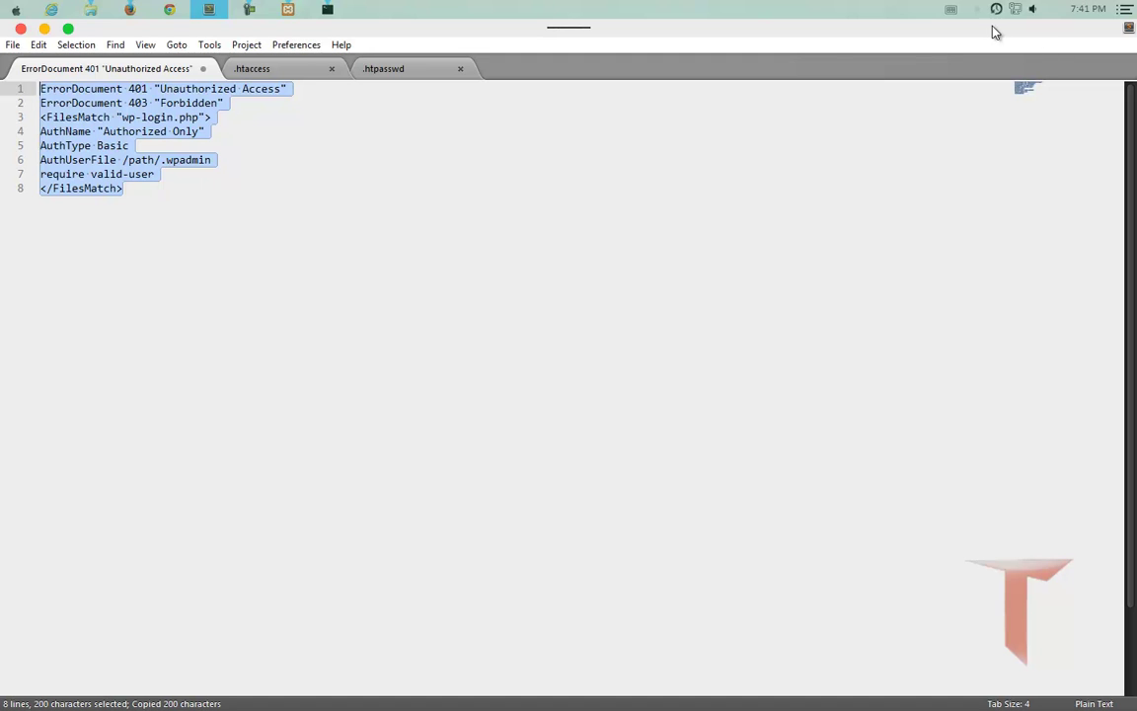
{"action": "left_click", "coordinate": [326, 10]}
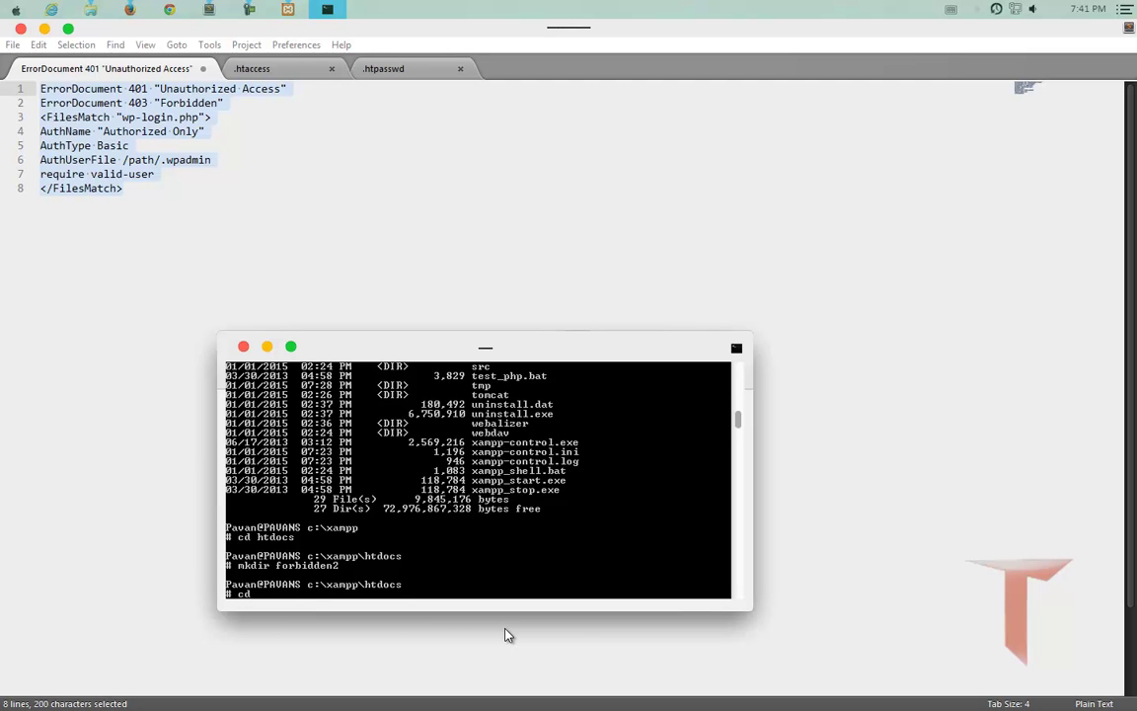
Move into forbidden2 and display the htpasswd usage help with htpasswd /?
{"action": "type", "text": "cd forbidden2"}
{"action": "key", "text": "Return"}
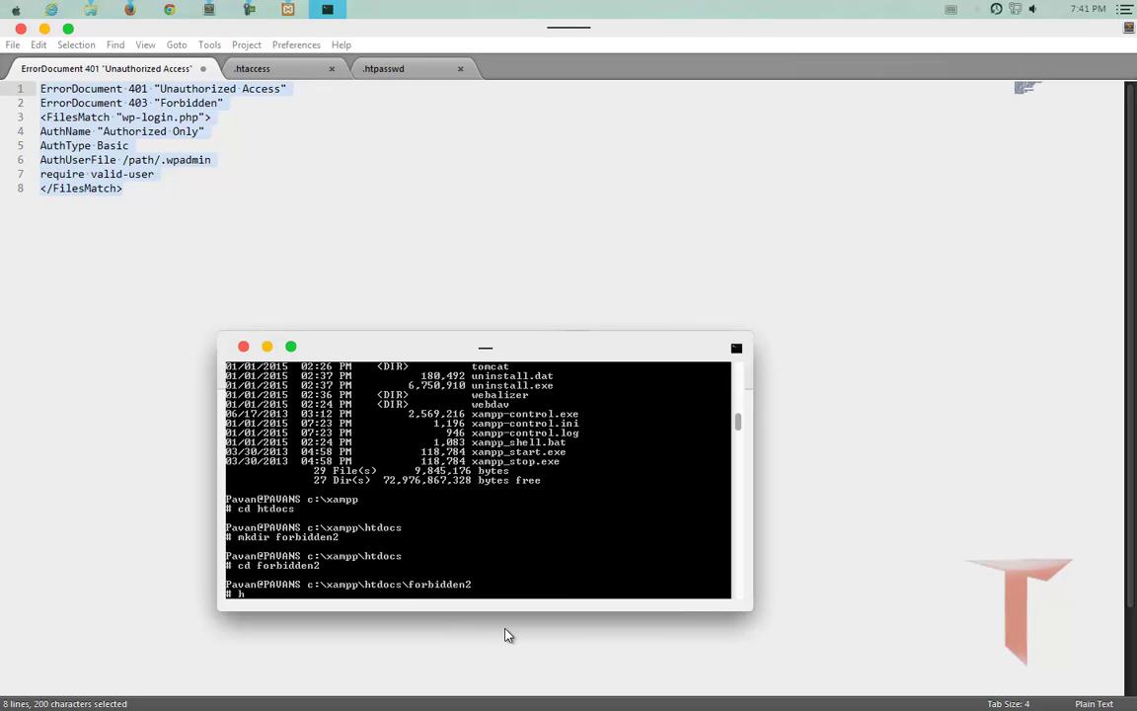
{"action": "type", "text": "htpasswd/?"}
{"action": "key", "text": "Return"}
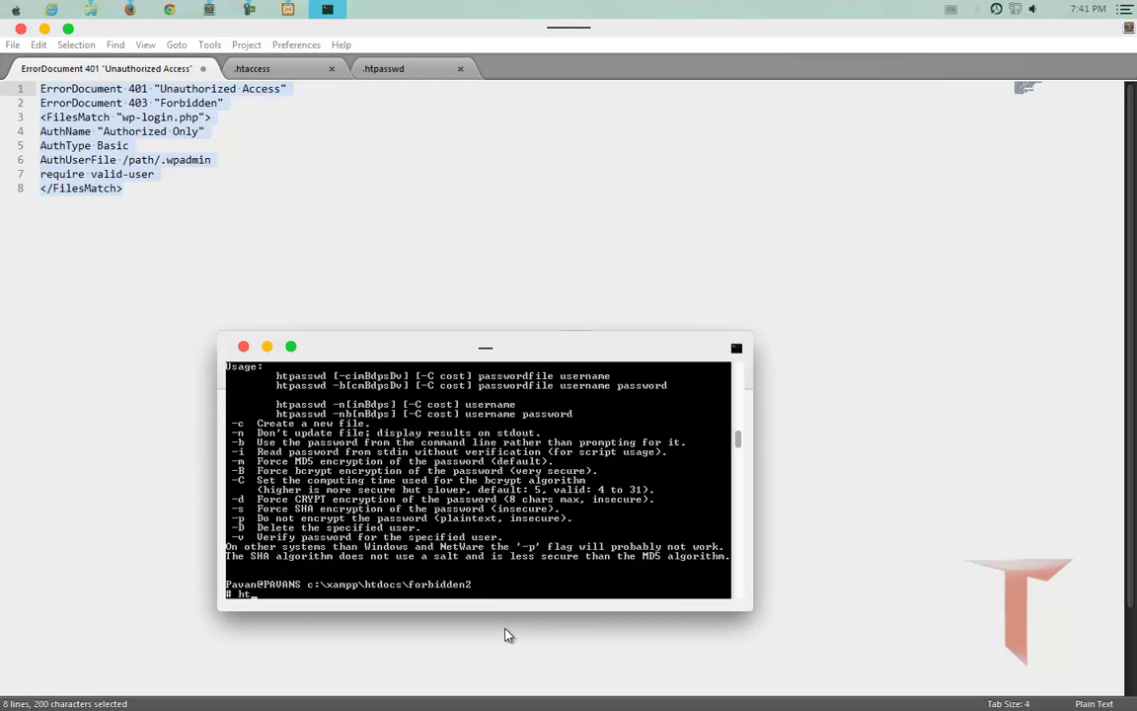
Run htpasswd -c .htpasswd with a new username to create the password file.
{"action": "type", "text": "d"}
{"action": "type", "text": "abc"}
{"action": "key", "text": "Escape"}
{"action": "key", "text": "Up"}
{"action": "key", "text": "Escape"}
{"action": "key", "text": "Up"}
{"action": "key", "text": "Left"}
{"action": "key", "text": "Left"}
{"action": "type", "text": ".htpassw"}
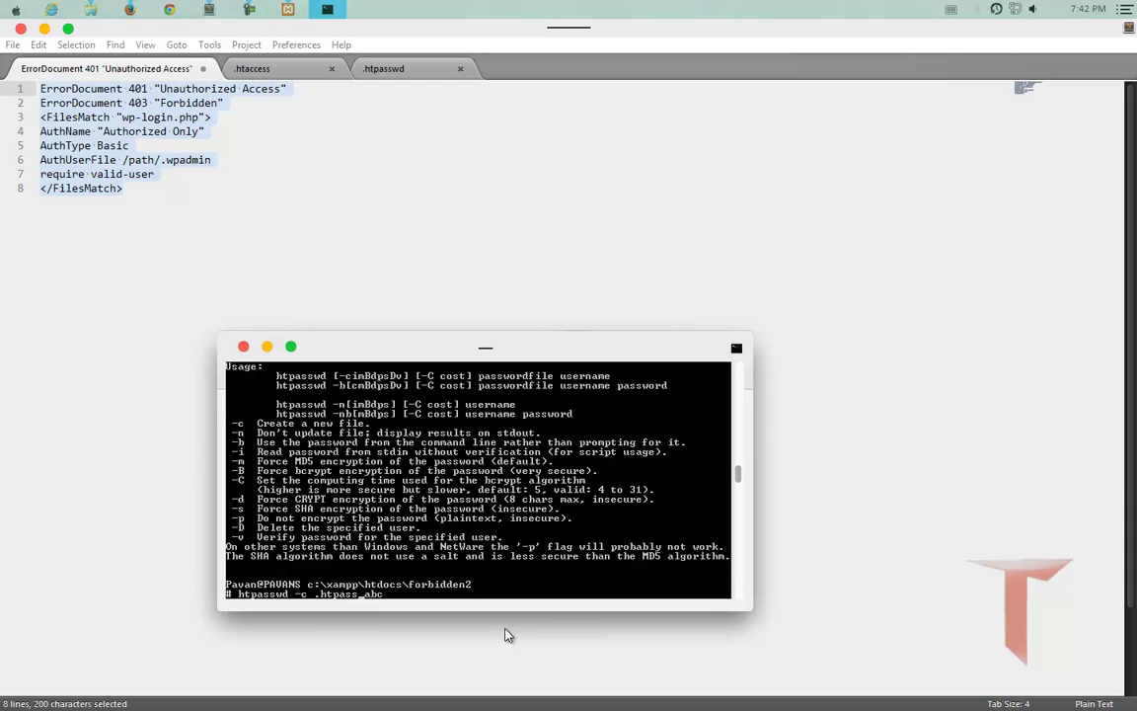
{"action": "type", "text": "d"}
{"action": "key", "text": "Return"}
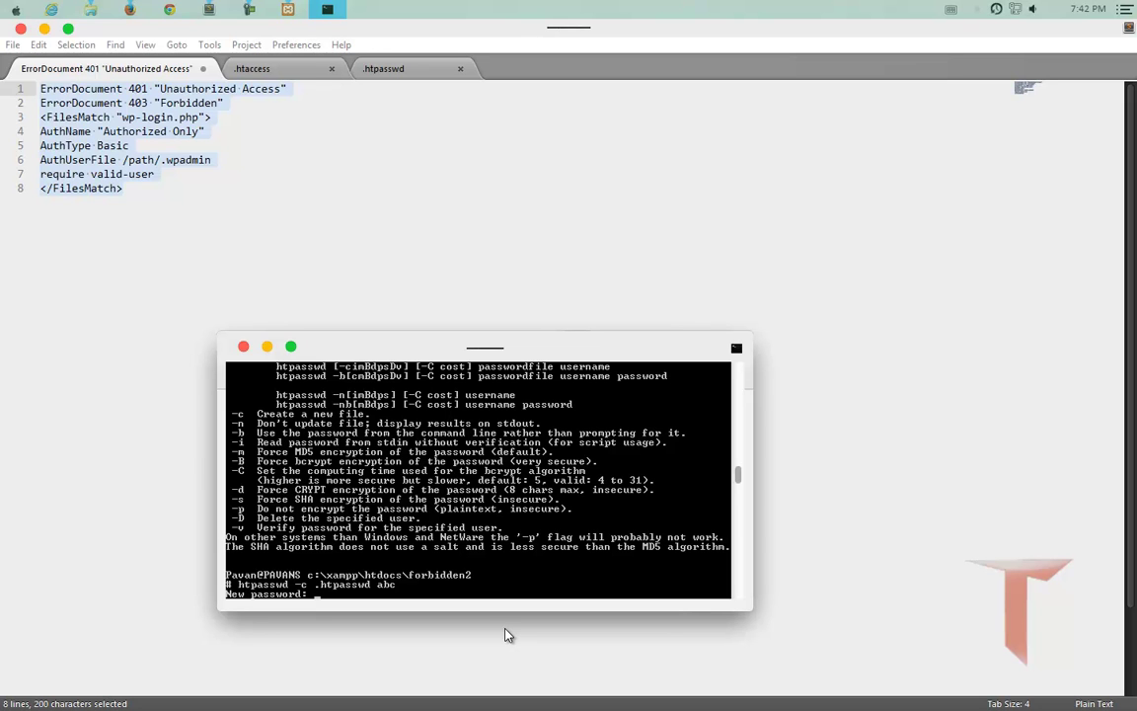
Enter and confirm the new user's password, then switch to File Explorer.
{"action": "type", "text": "****"}
{"action": "key", "text": "Return"}
{"action": "type", "text": "****"}
{"action": "key", "text": "Return"}
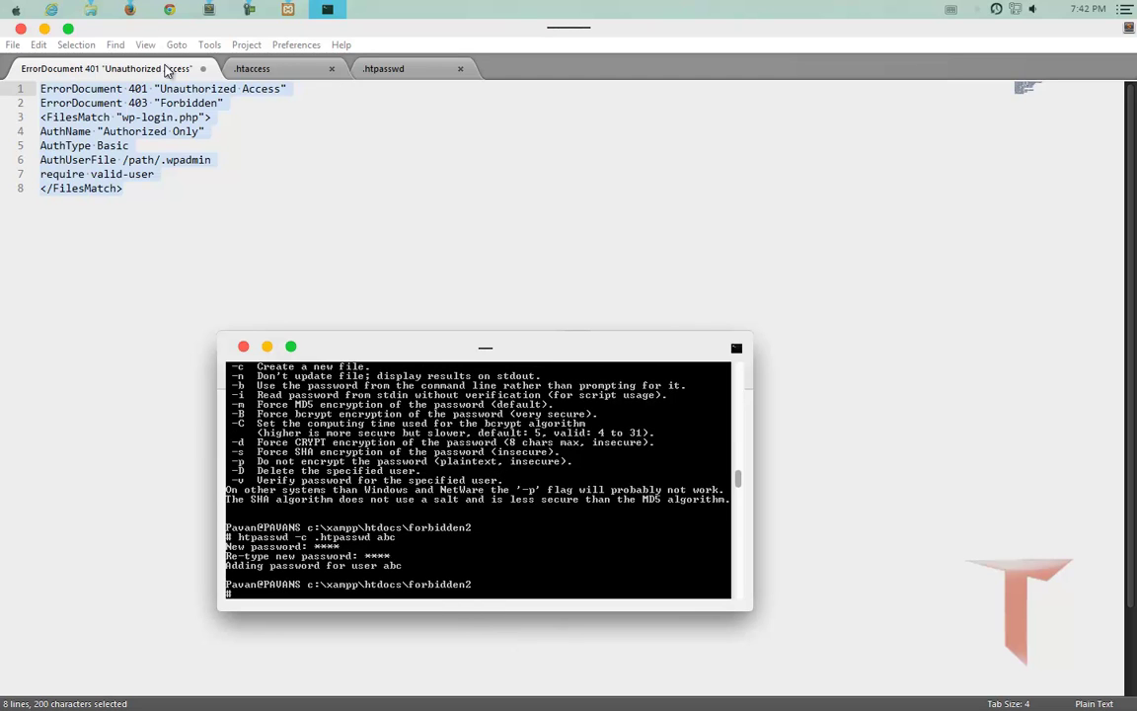
{"action": "left_click", "coordinate": [90, 9]}
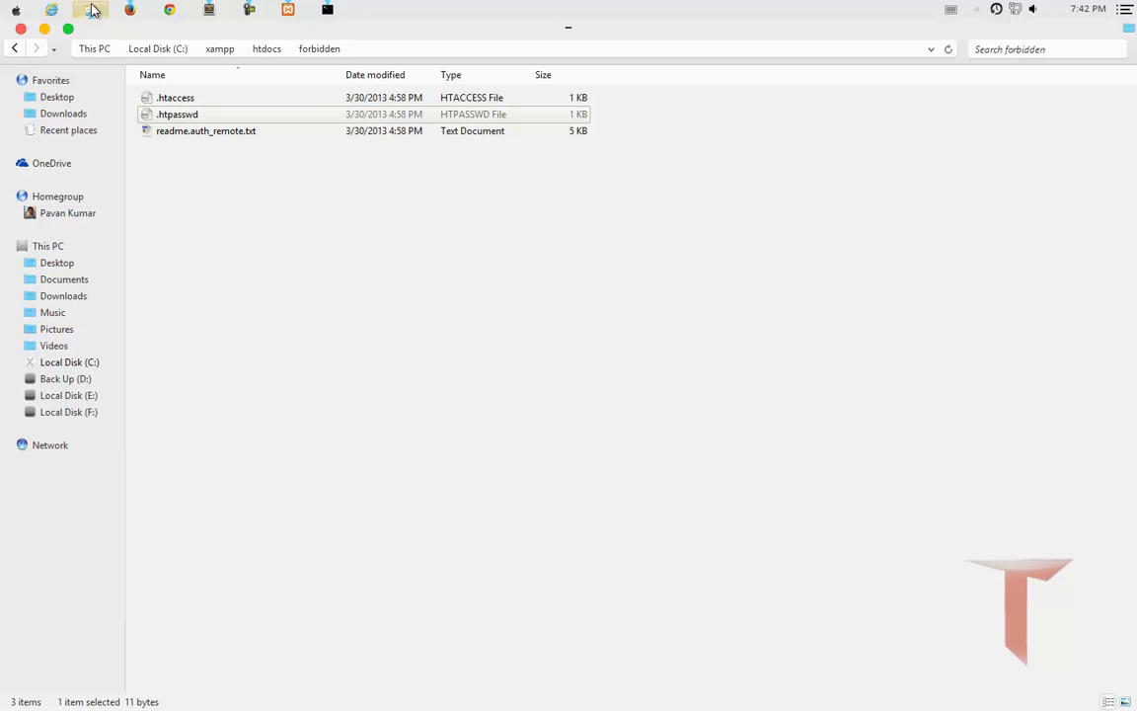
Open forbidden2's .htpasswd in Sublime Text and check its single hashed user line.
{"action": "left_click", "coordinate": [268, 49]}
{"action": "double_click", "coordinate": [198, 118]}
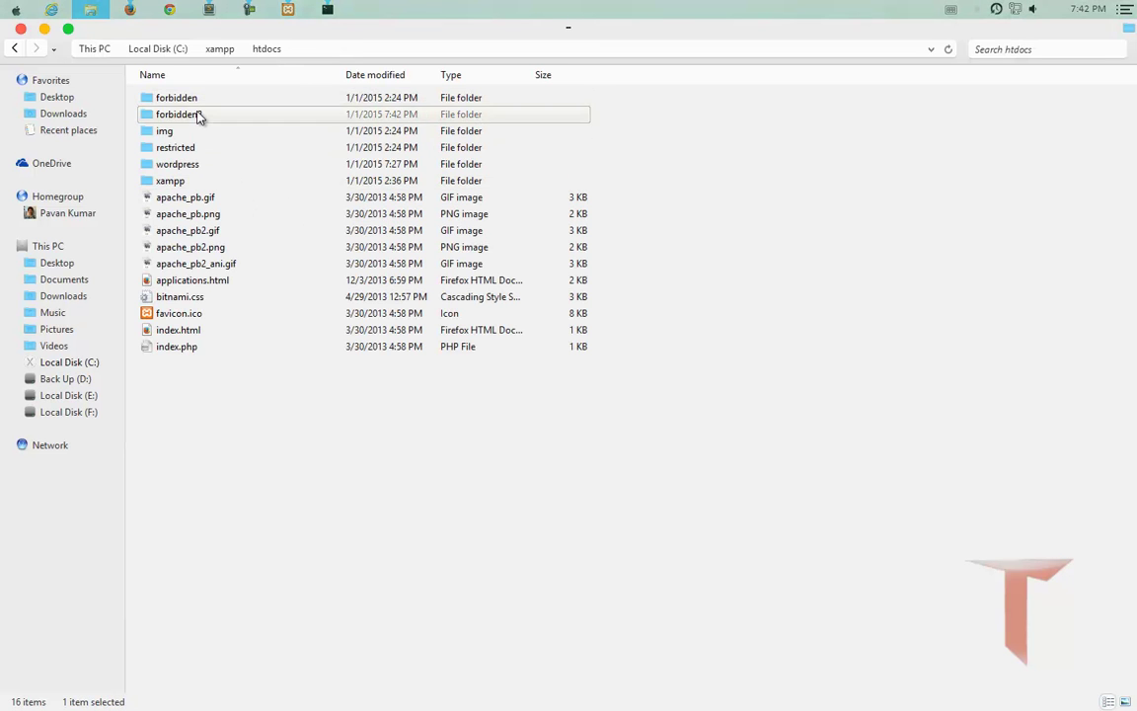
{"action": "right_click", "coordinate": [187, 98]}
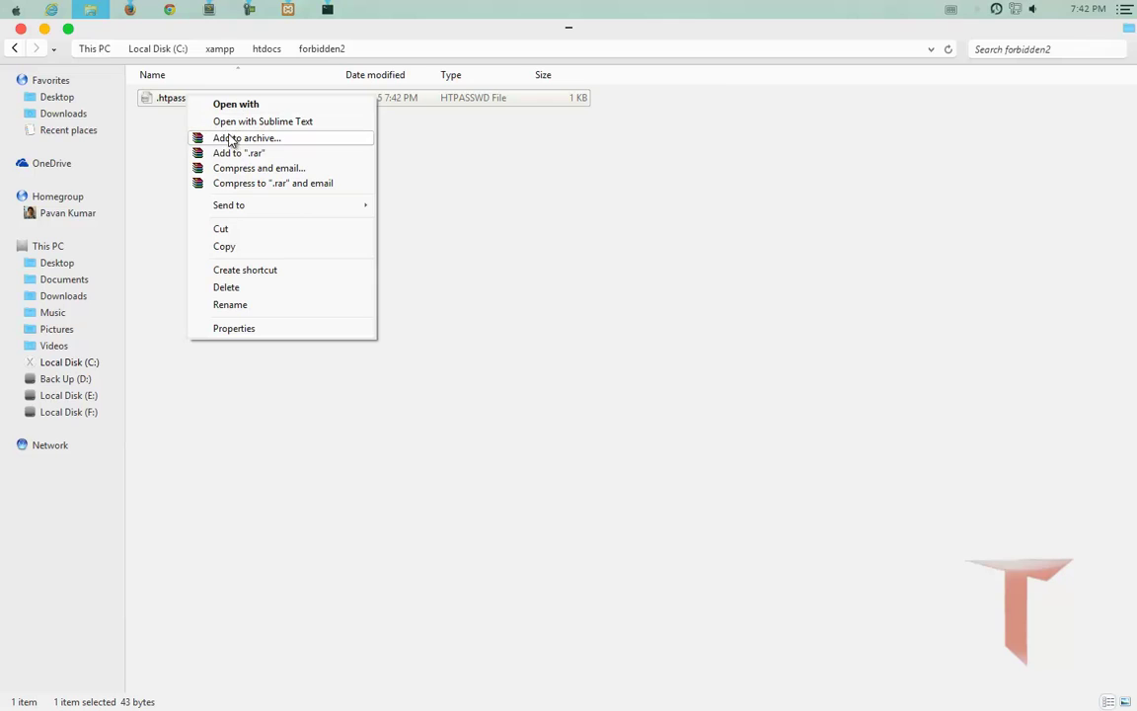
{"action": "left_click", "coordinate": [232, 122]}
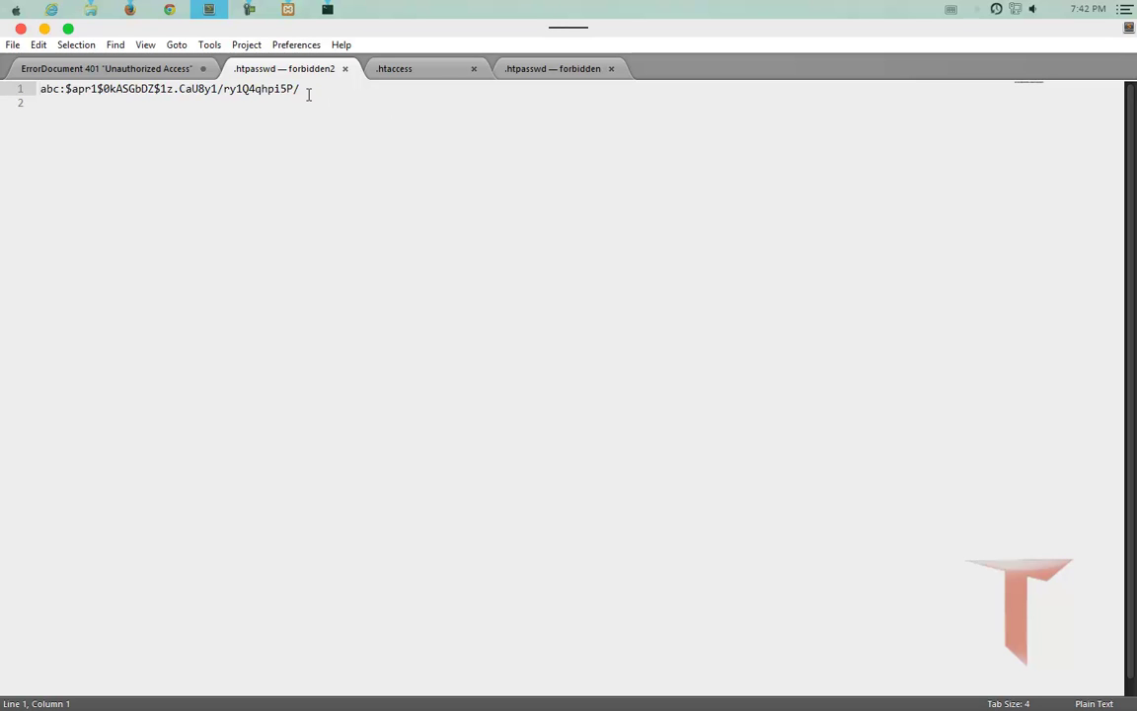
{"action": "left_click_drag", "start_coordinate": [302, 90], "coordinate": [2, 88]}
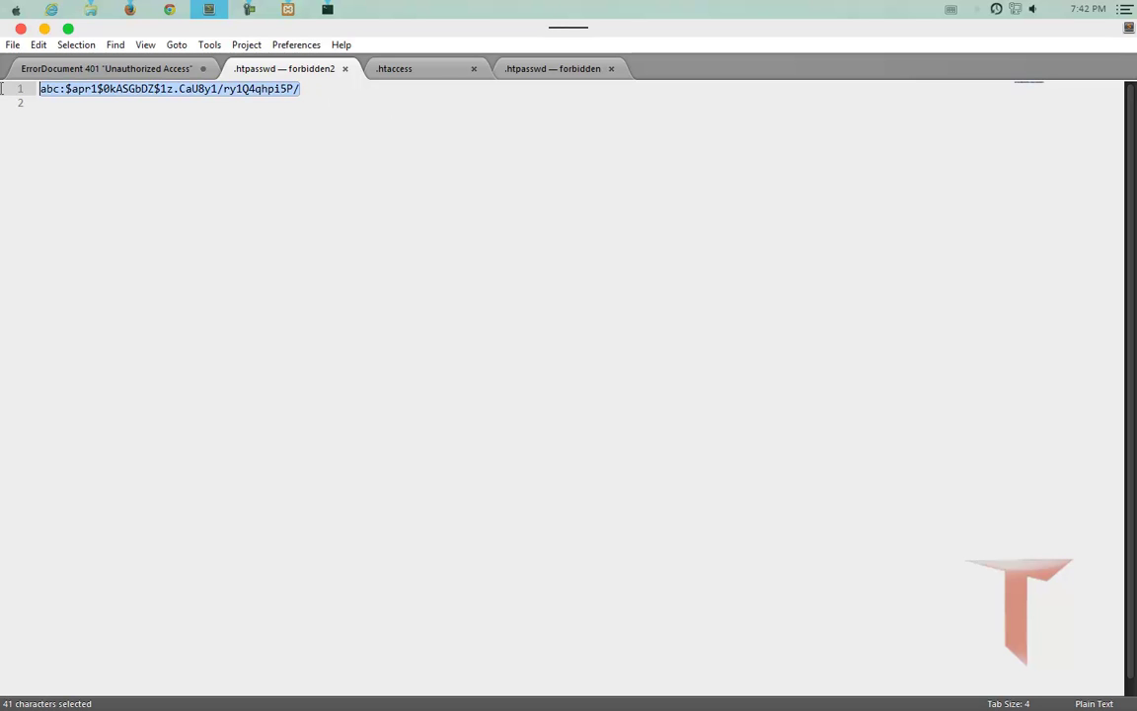
{"action": "left_click", "coordinate": [421, 73]}
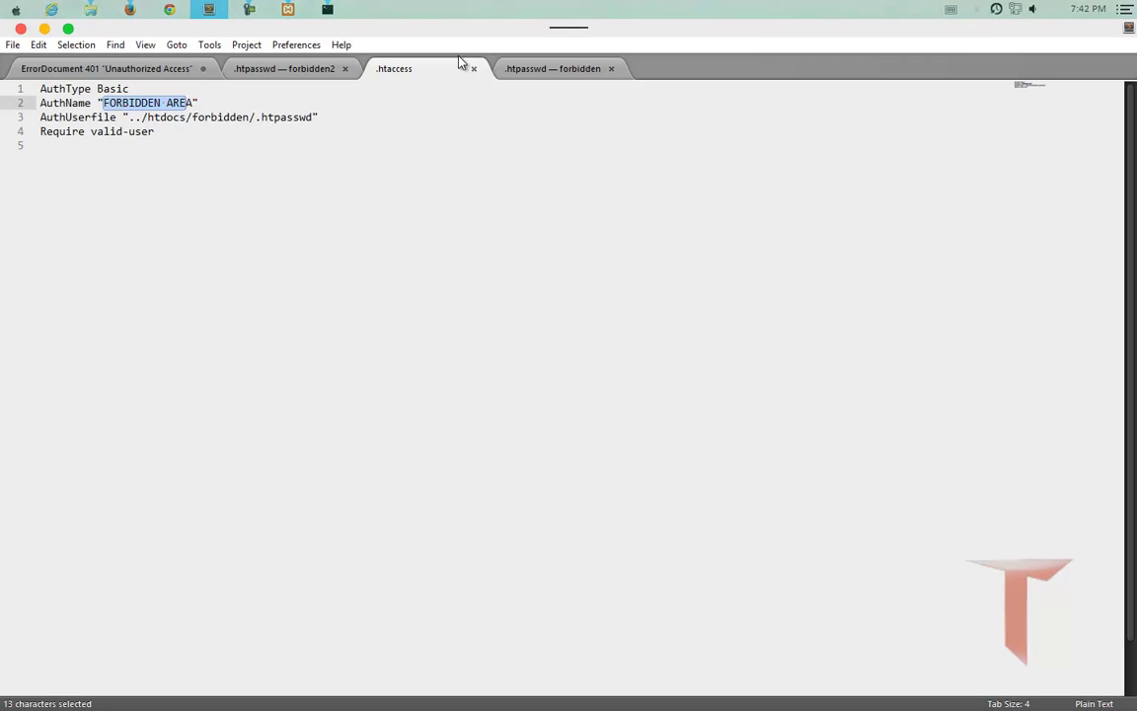
{"action": "left_click", "coordinate": [215, 12]}
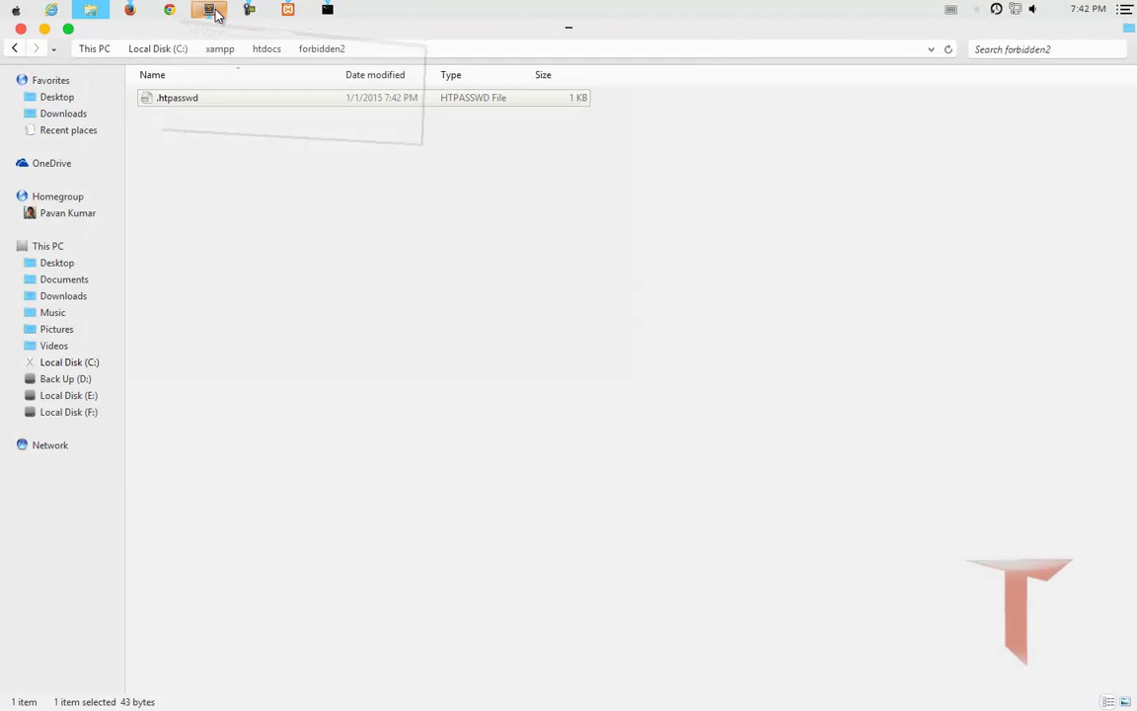
Select the wordpress folder in htdocs, then switch to Firefox's Authentication required tab.
{"action": "left_click", "coordinate": [268, 51]}
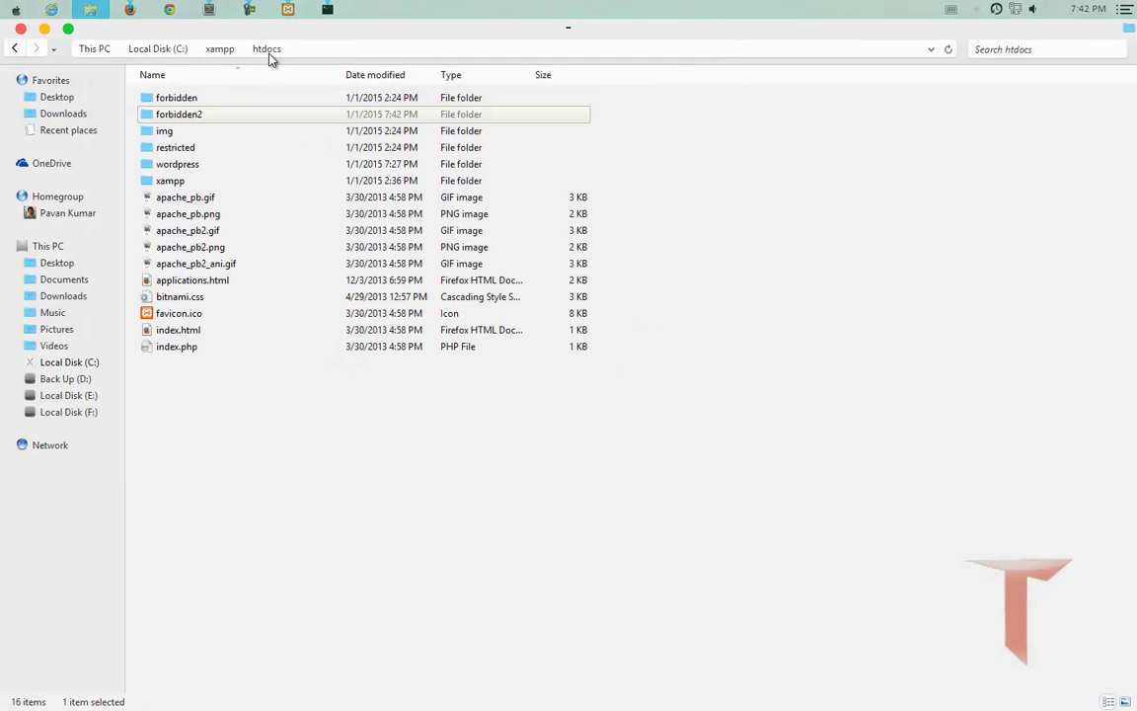
{"action": "left_click", "coordinate": [178, 168]}
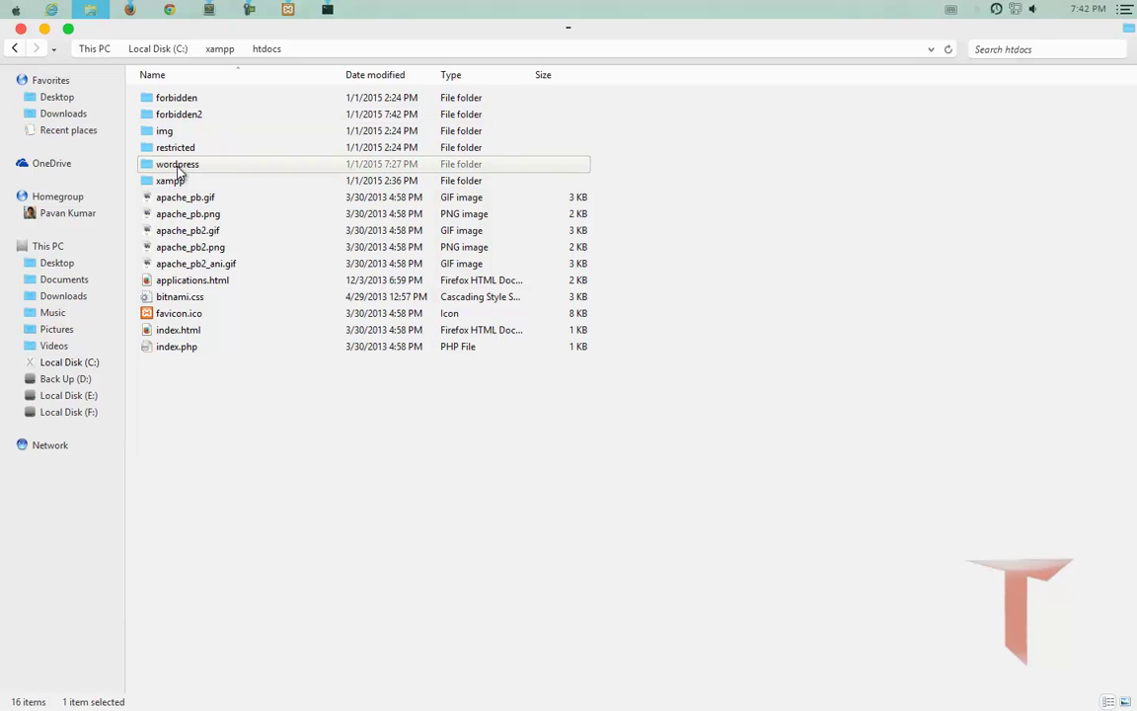
{"action": "left_click", "coordinate": [130, 10]}
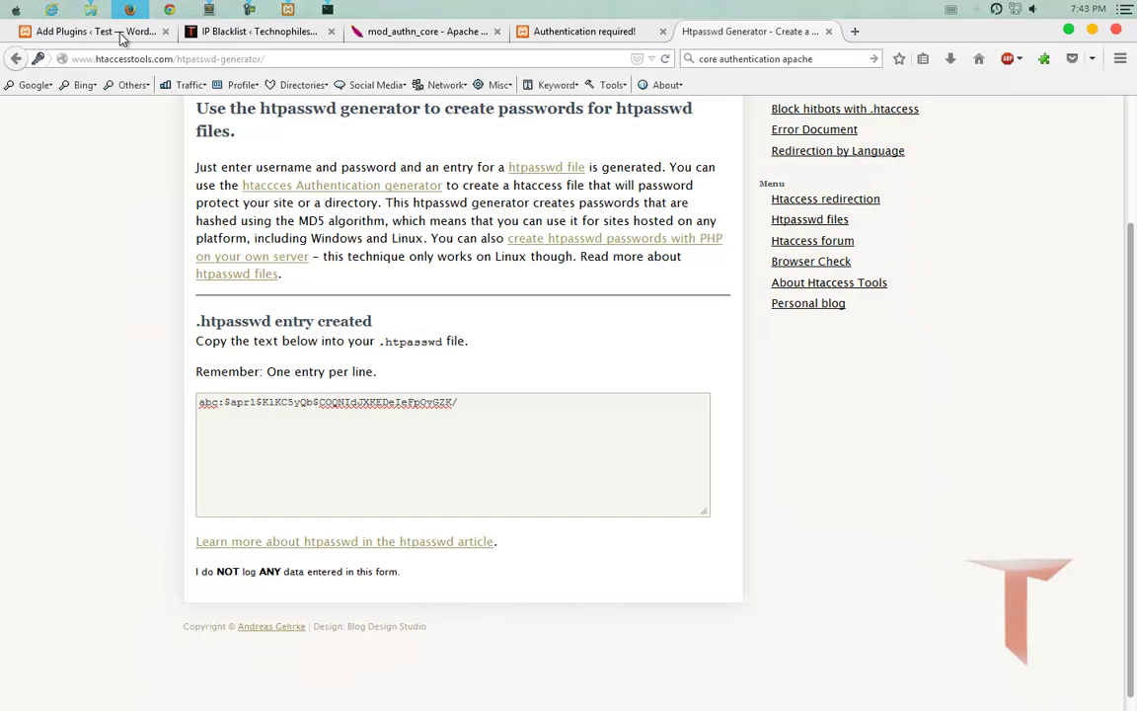
{"action": "left_click", "coordinate": [85, 30]}
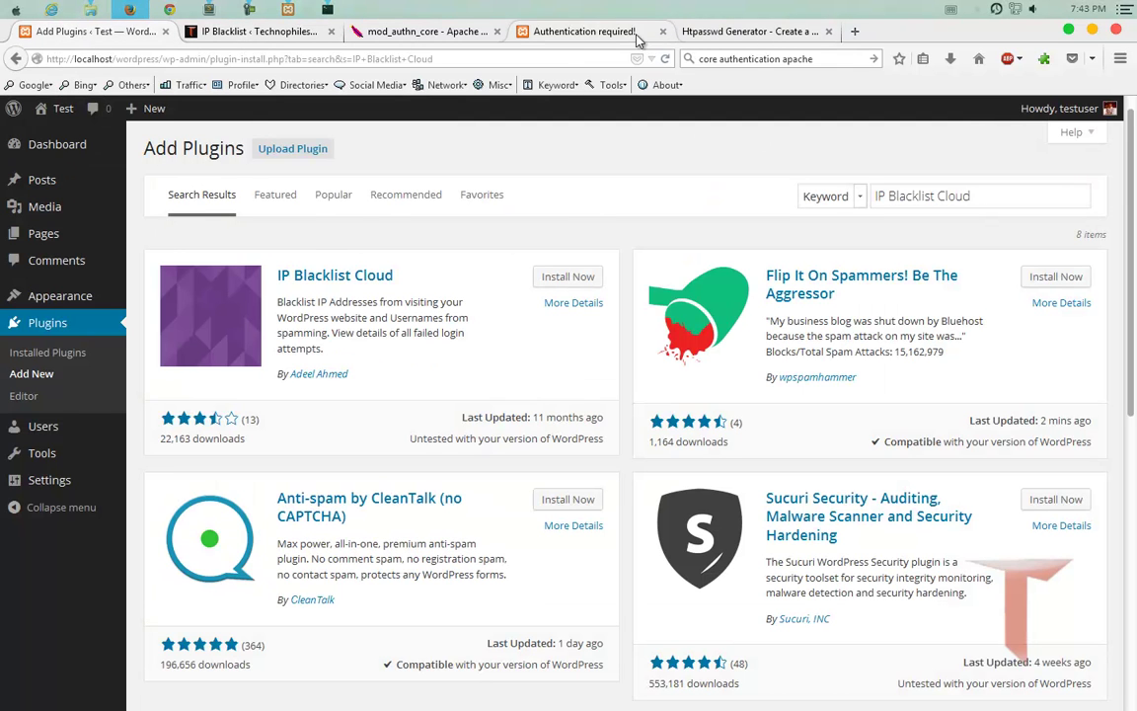
{"action": "left_click", "coordinate": [570, 35]}
Load the WordPress admin area at localhost/wordpress/wp-admin.
{"action": "key", "text": "ctrl+l"}
{"action": "key", "text": "End"}
{"action": "key", "text": "BackSpace"}
{"action": "key", "text": "BackSpace"}
{"action": "key", "text": "BackSpace"}
{"action": "key", "text": "BackSpace"}
{"action": "key", "text": "BackSpace"}
{"action": "key", "text": "BackSpace"}
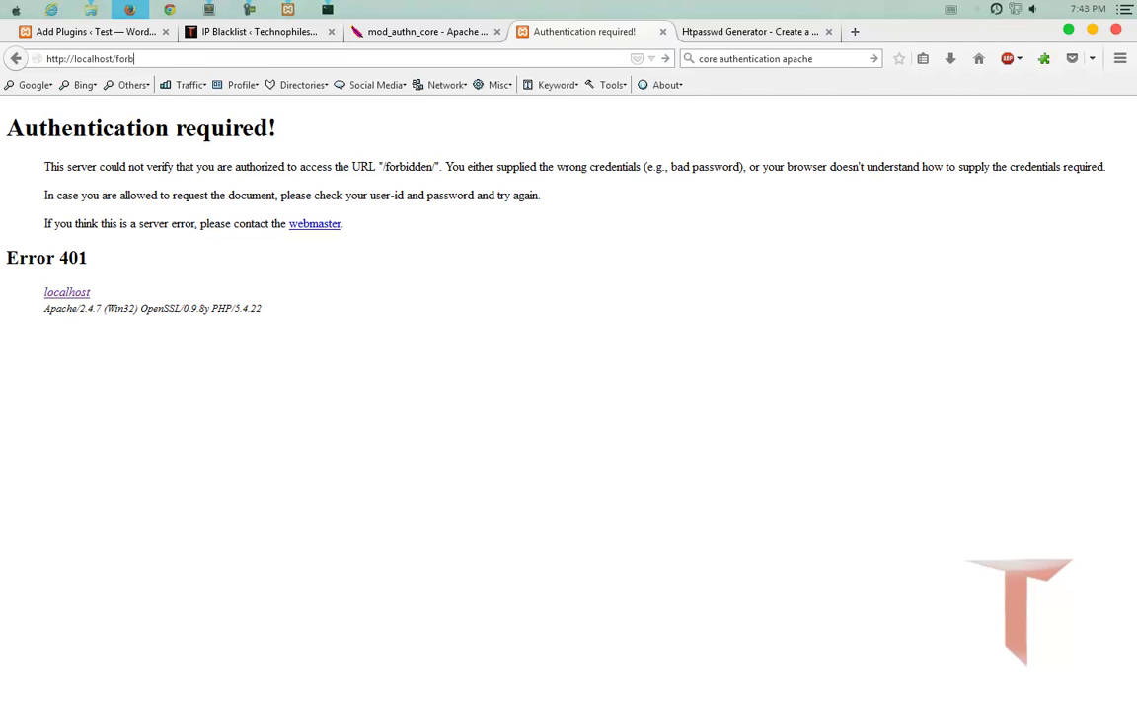
{"action": "key", "text": "BackSpace"}
{"action": "type", "text": "wordpress/"}
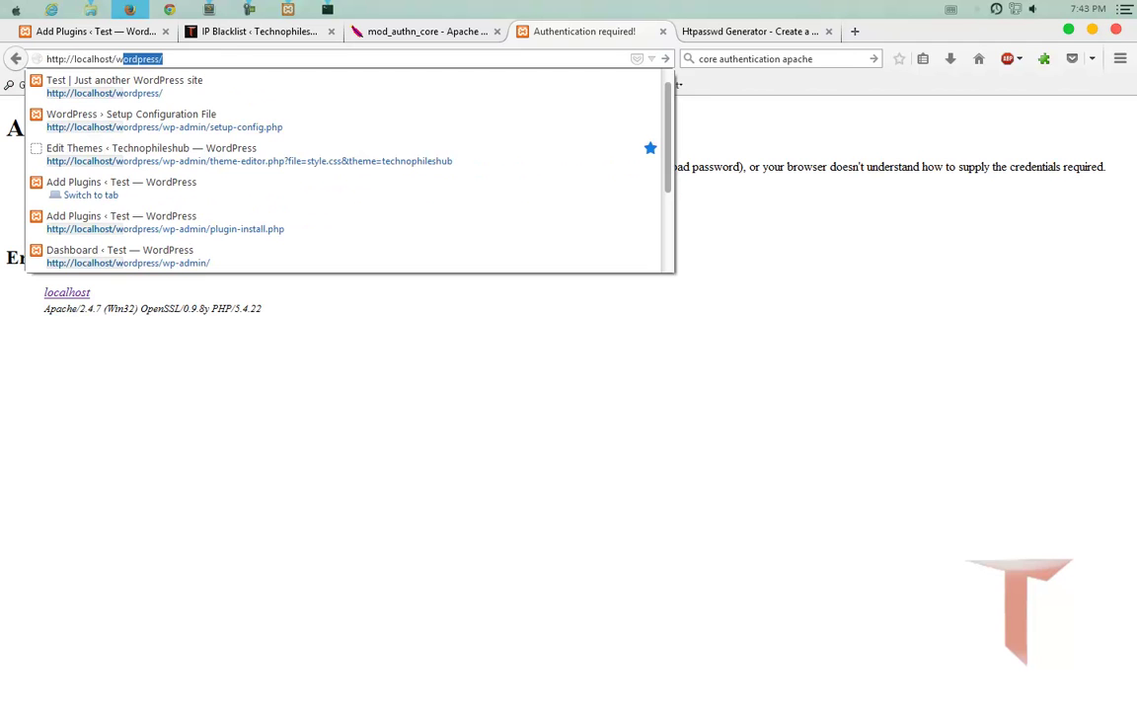
{"action": "key", "text": "Return"}
{"action": "type", "text": "wp-admin/"}
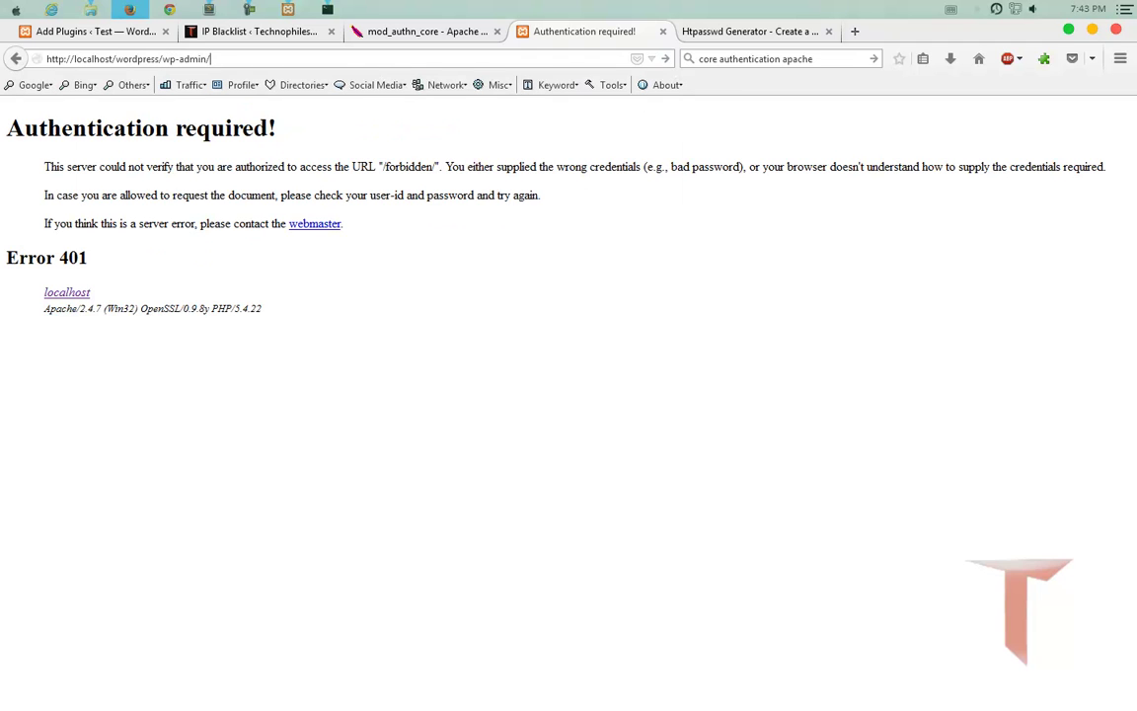
{"action": "key", "text": "Return"}
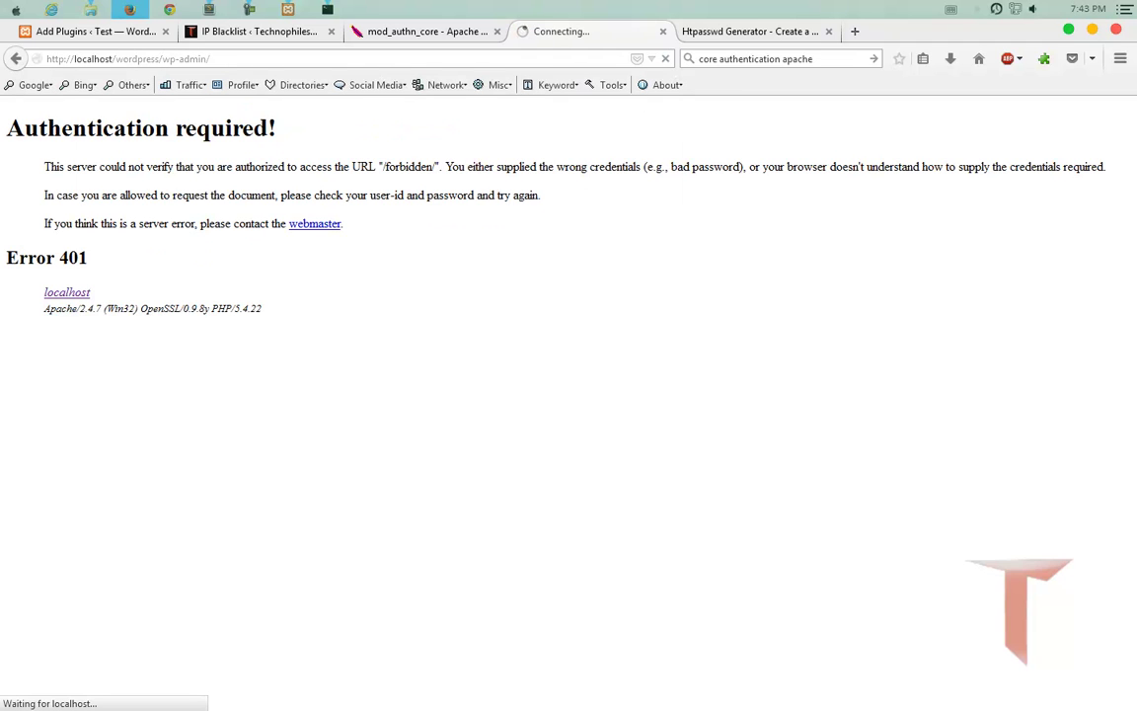
{"action": "key", "text": "super+c"}
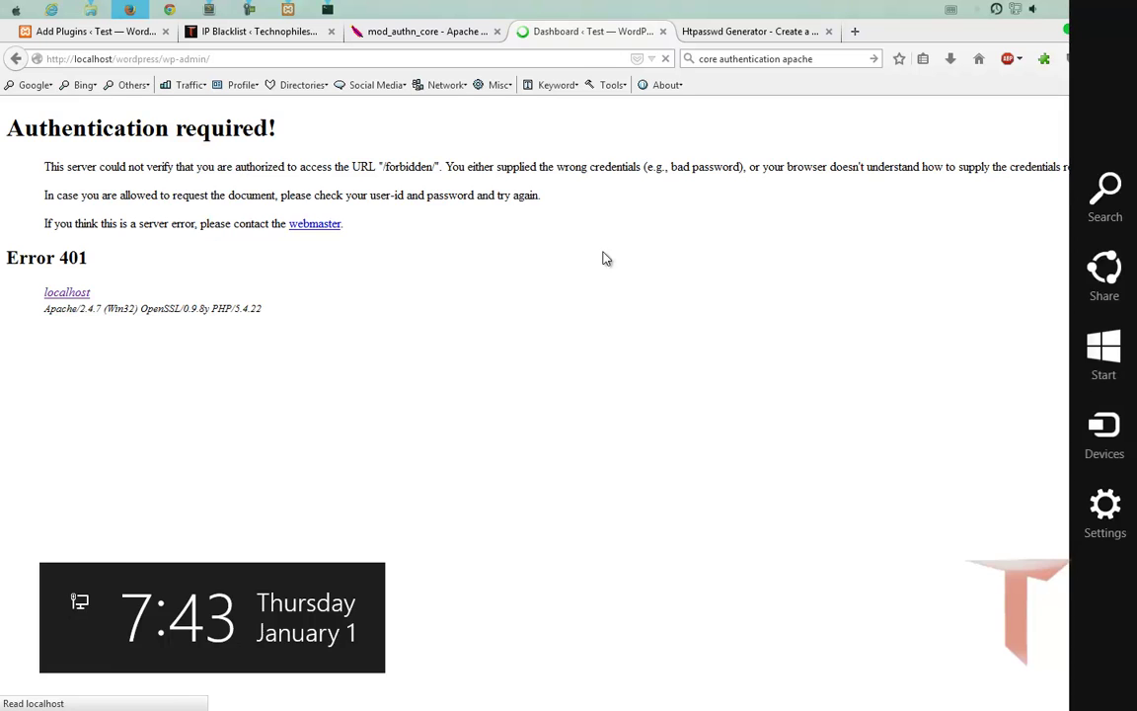
{"action": "left_click", "coordinate": [606, 258]}
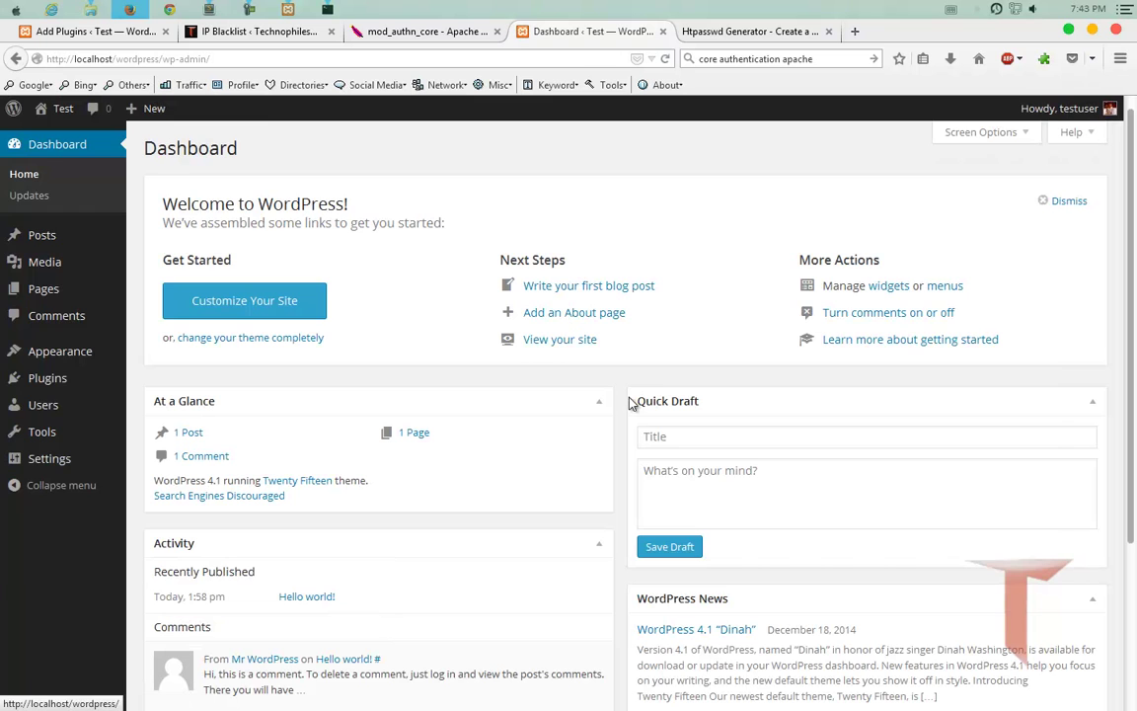
Log out from the account menu and reload wp-login.php without ?loggedout=true.
{"action": "left_click", "coordinate": [1074, 112]}
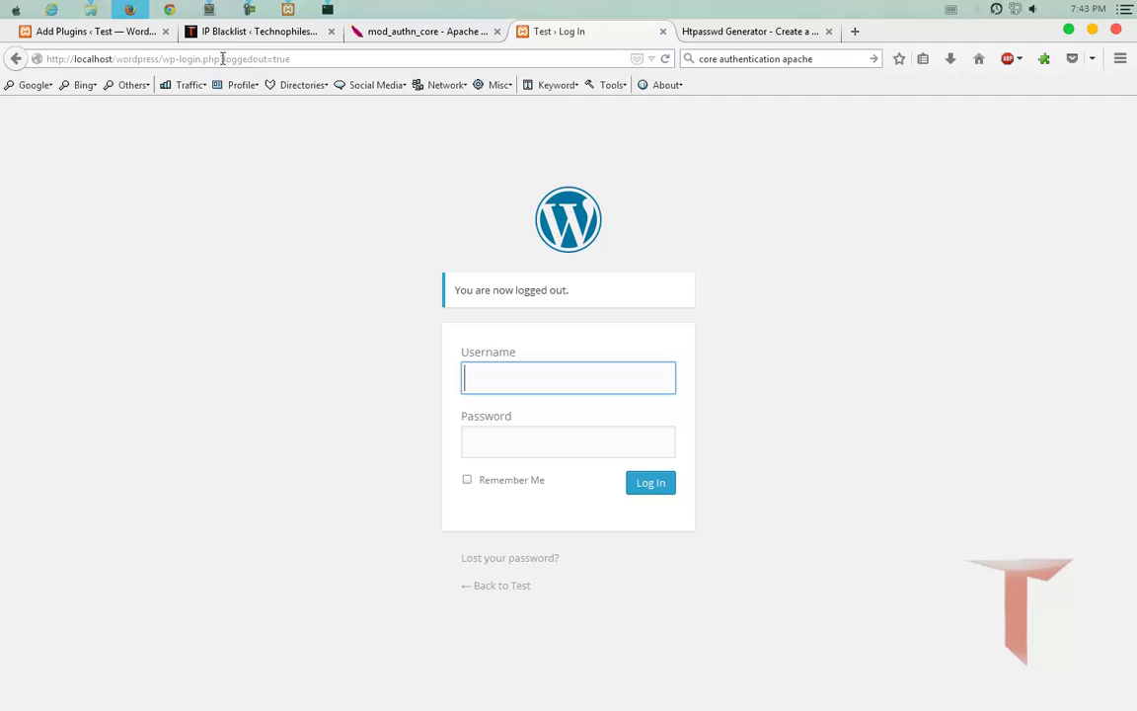
{"action": "left_click_drag", "start_coordinate": [220, 59], "coordinate": [391, 65]}
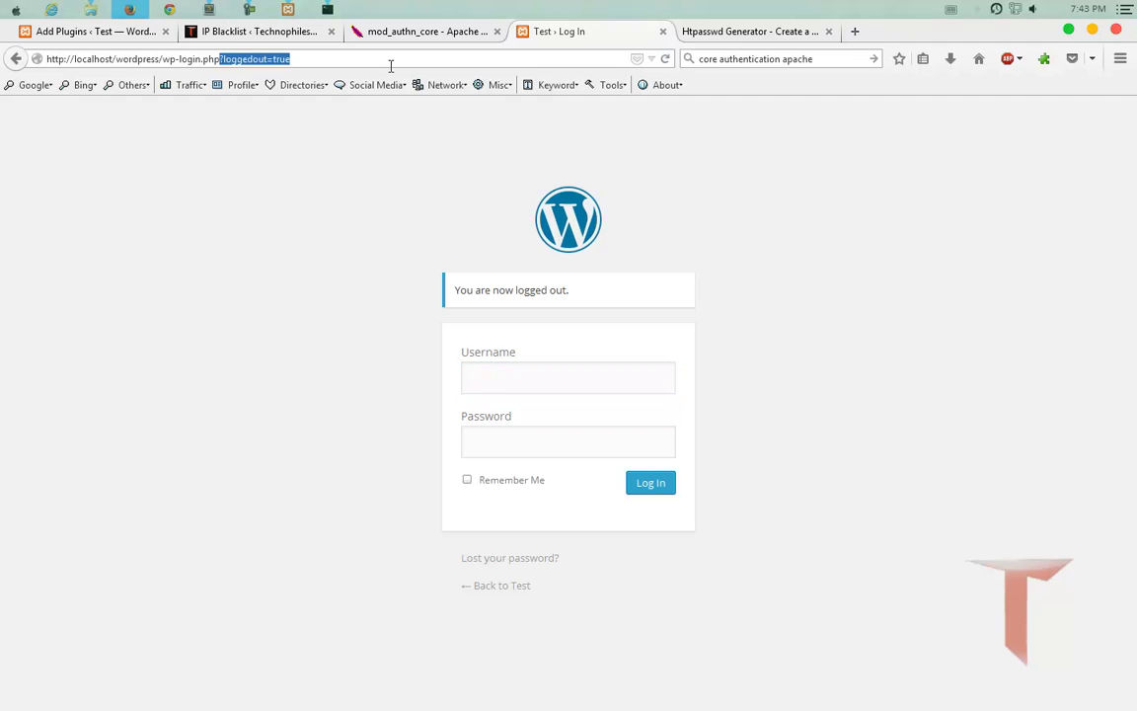
{"action": "key", "text": "BackSpace"}
{"action": "key", "text": "Return"}
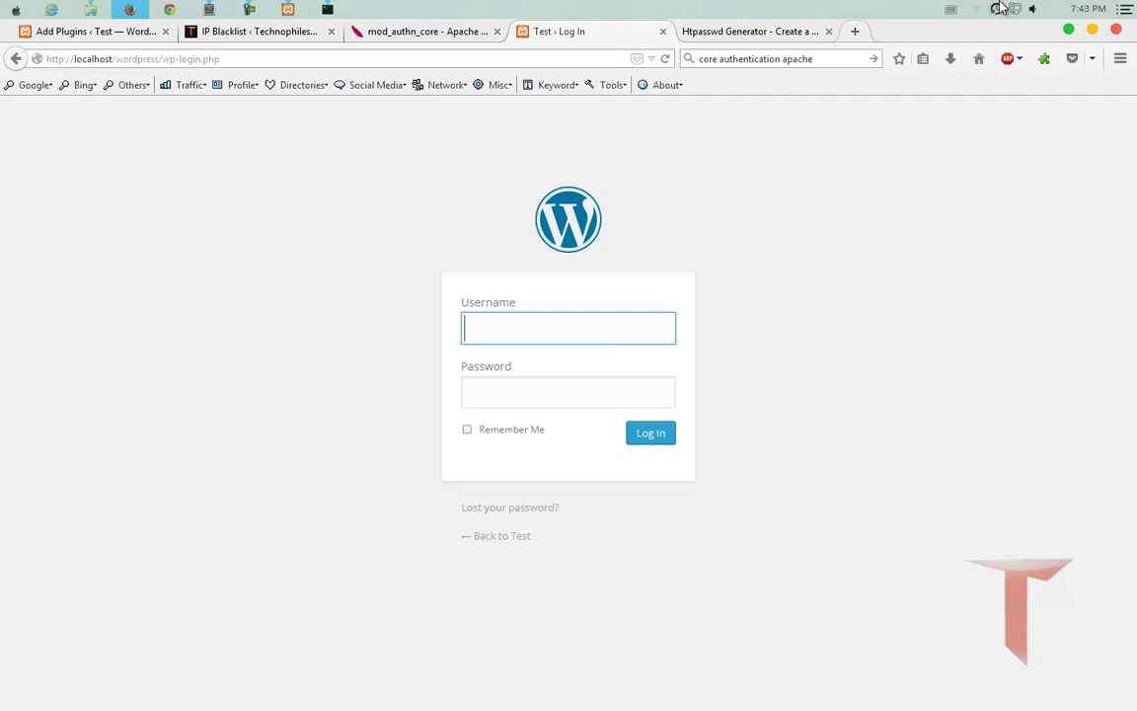
Close Firefox, open forbidden2 in File Explorer and view its full path.
{"action": "left_click", "coordinate": [1117, 31]}
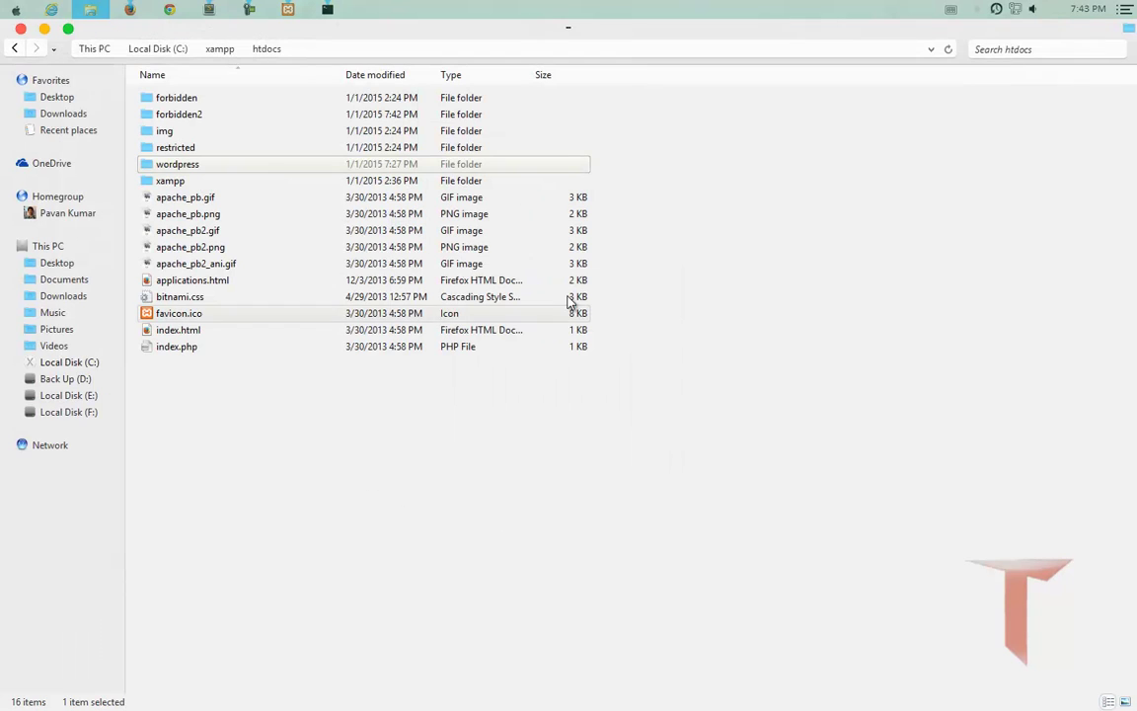
{"action": "double_click", "coordinate": [187, 114]}
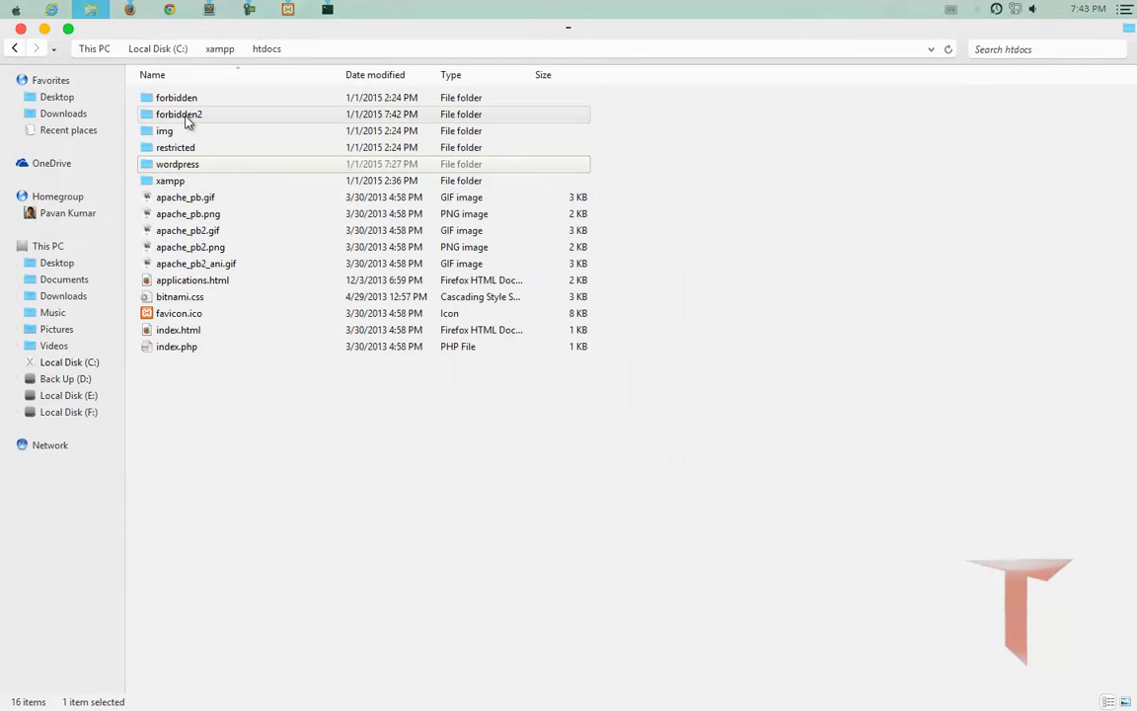
{"action": "left_click", "coordinate": [378, 49]}
{"action": "key", "text": "ctrl+c"}
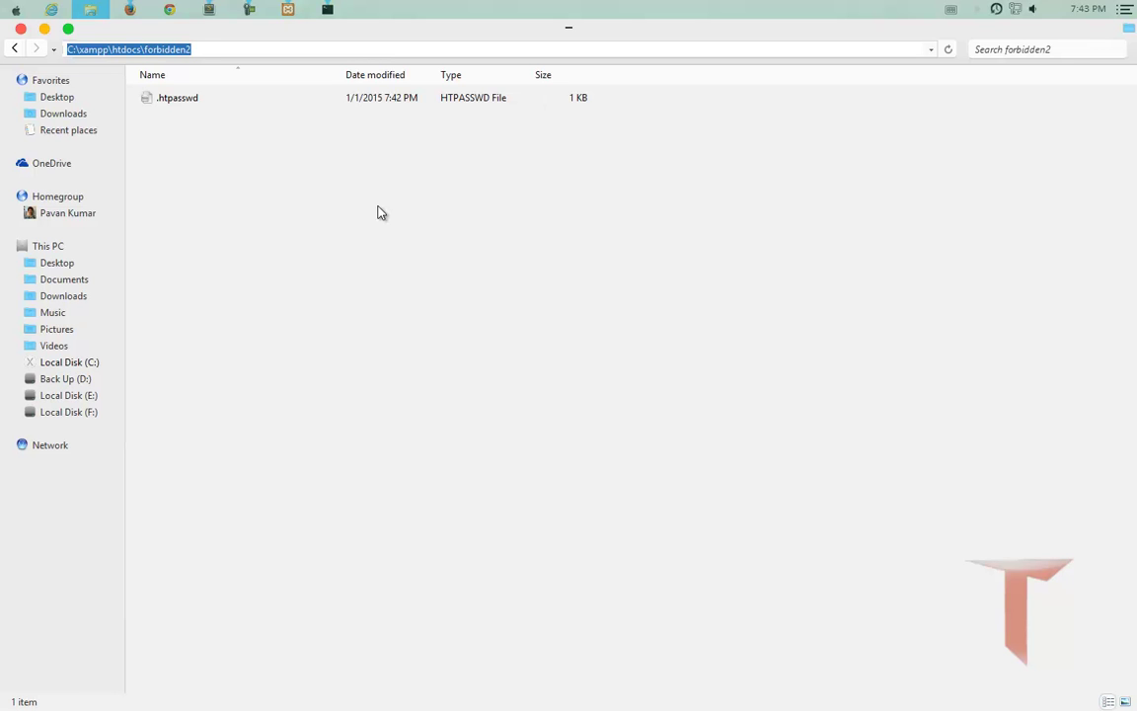
{"action": "left_click", "coordinate": [378, 214]}
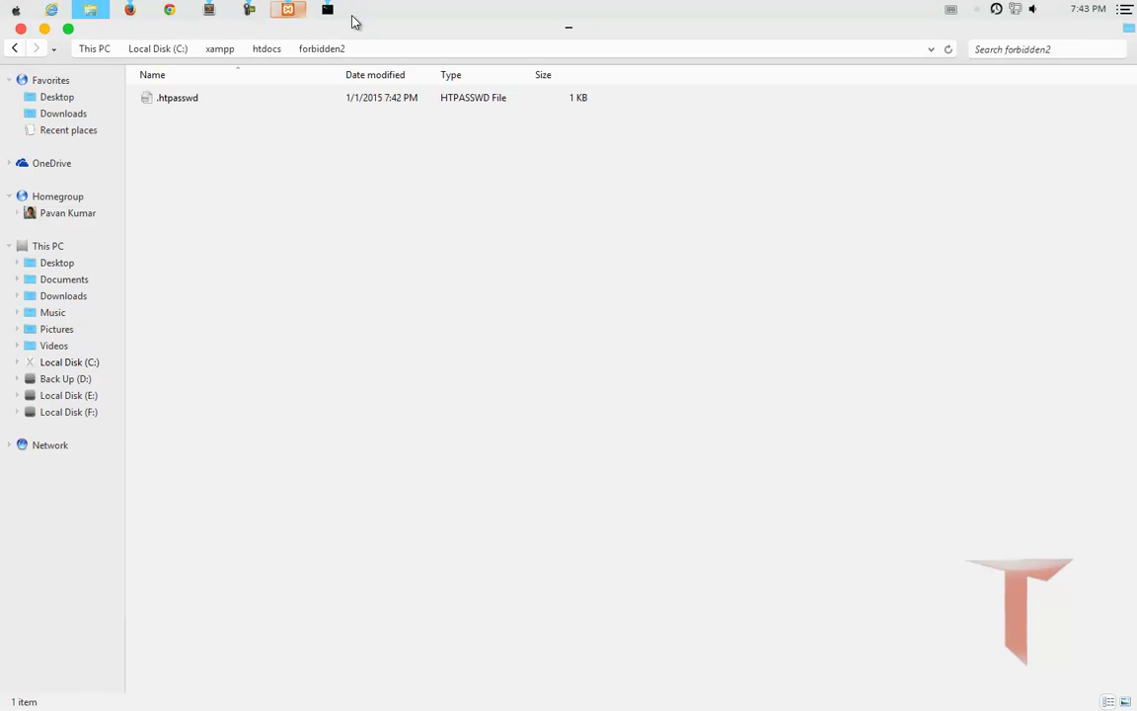
{"action": "left_click", "coordinate": [211, 12]}
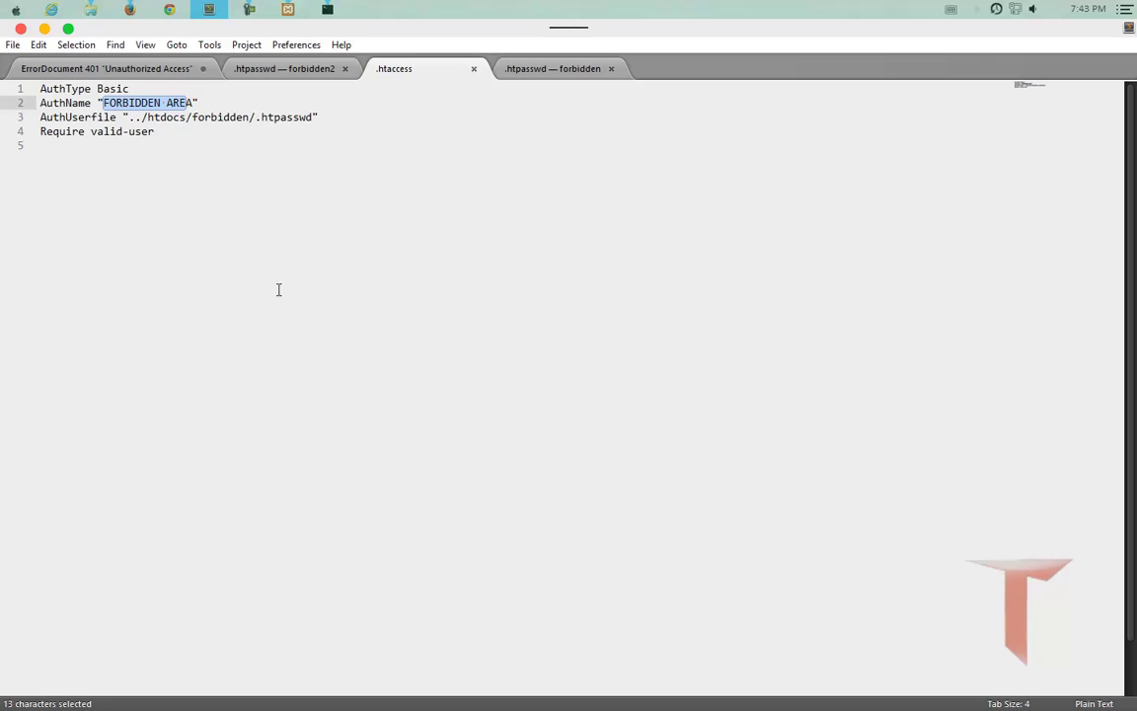
Review the open .htpasswd and .htaccess tabs, then return to the unsaved FilesMatch snippet.
{"action": "left_click", "coordinate": [265, 74]}
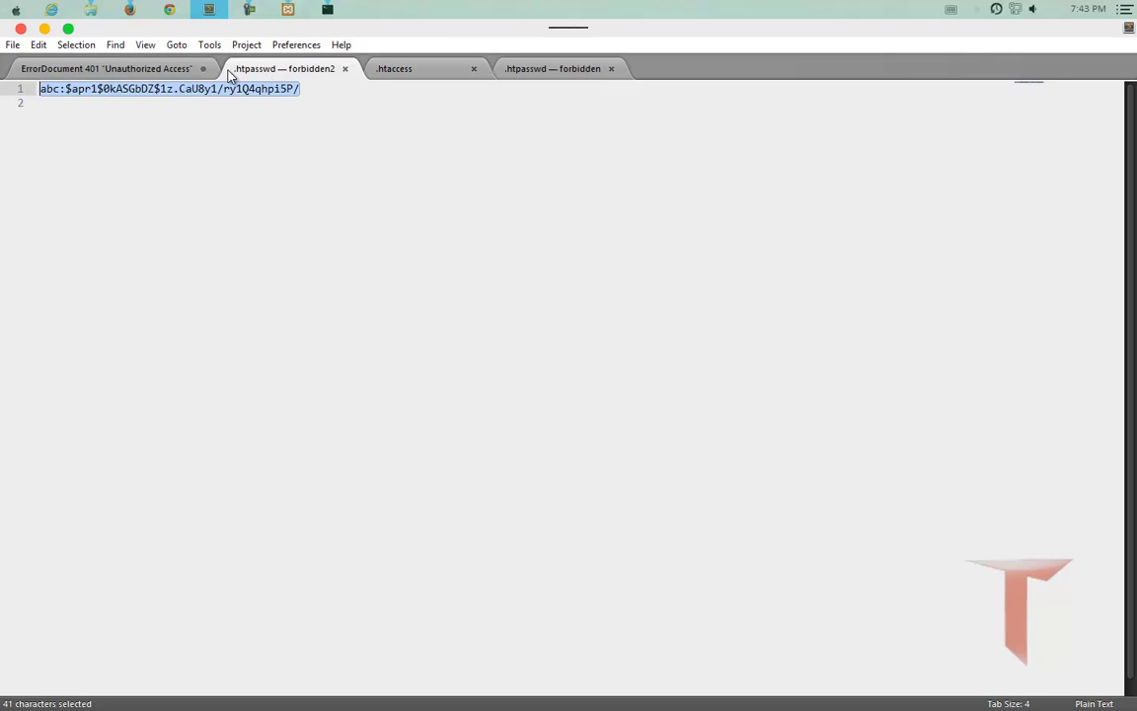
{"action": "left_click", "coordinate": [132, 68]}
{"action": "left_click", "coordinate": [392, 69]}
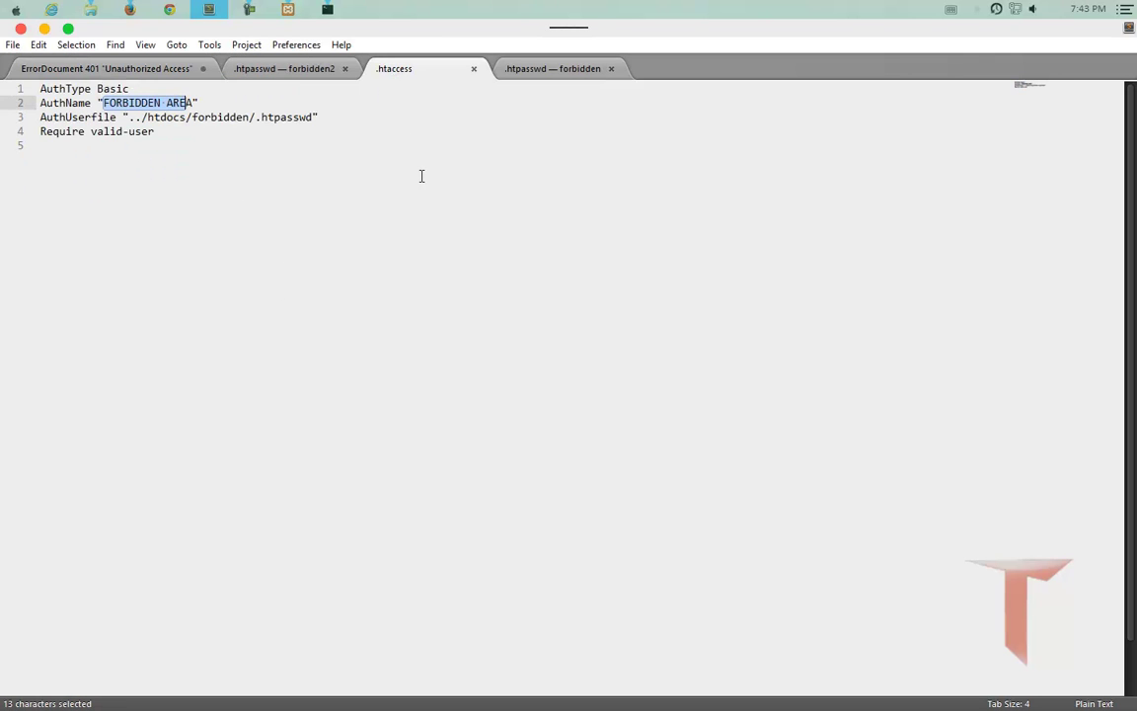
{"action": "left_click", "coordinate": [520, 68]}
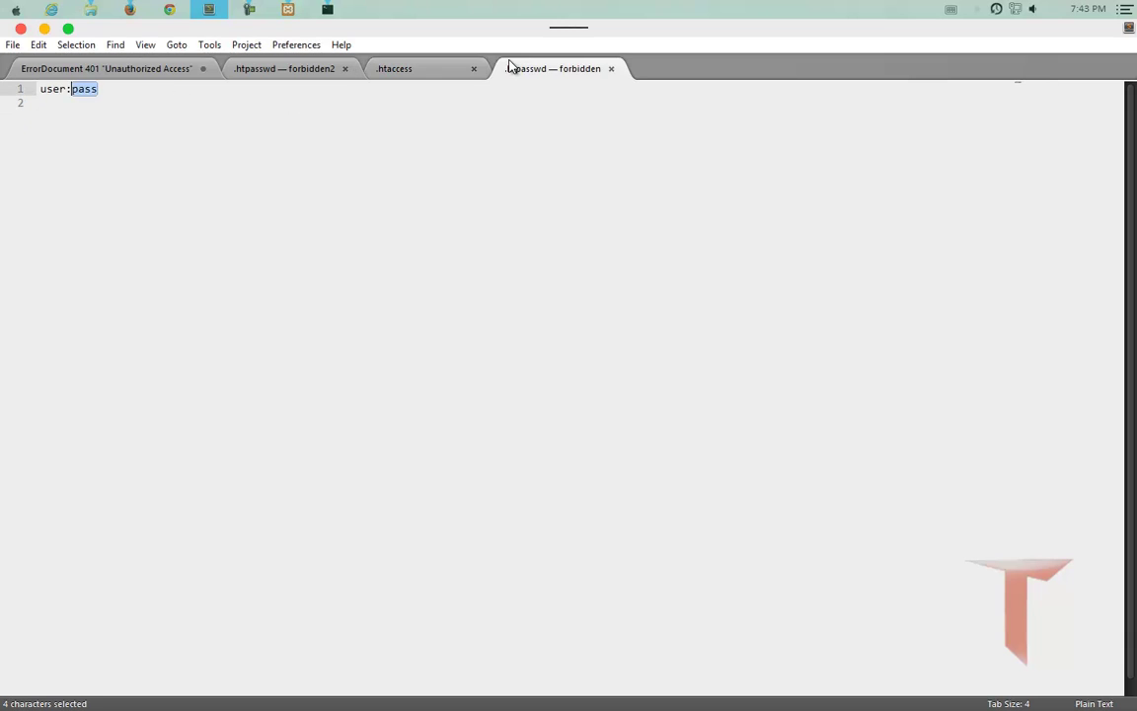
{"action": "left_click", "coordinate": [168, 69]}
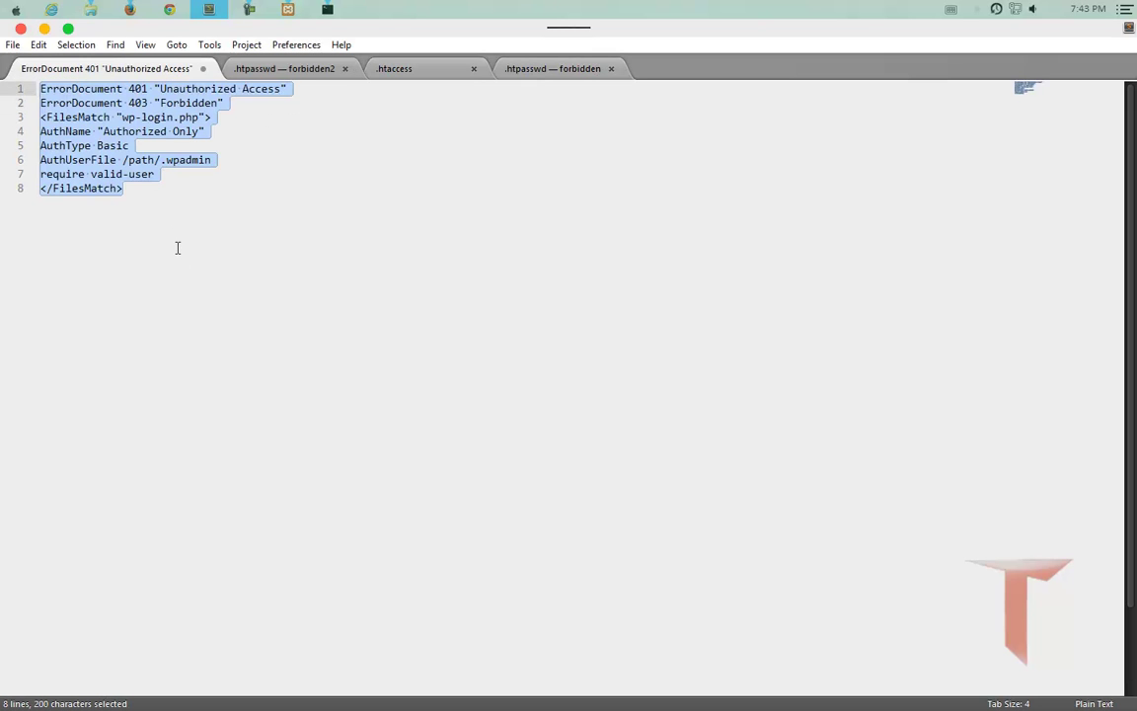
{"action": "left_click", "coordinate": [178, 247]}
Replace /path/.wpadmin on line 6 with C:\xampp\htdocs\forbidden2\.htpasswd and start saving.
{"action": "left_click_drag", "start_coordinate": [211, 159], "coordinate": [123, 163]}
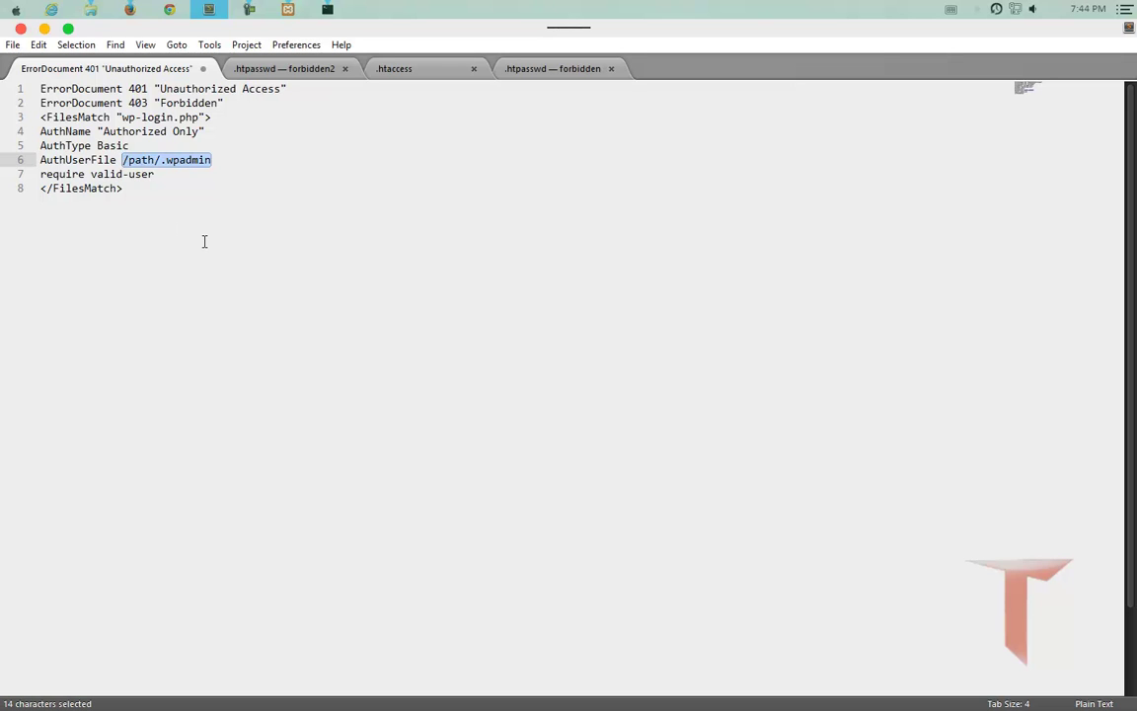
{"action": "key", "text": "ctrl+v"}
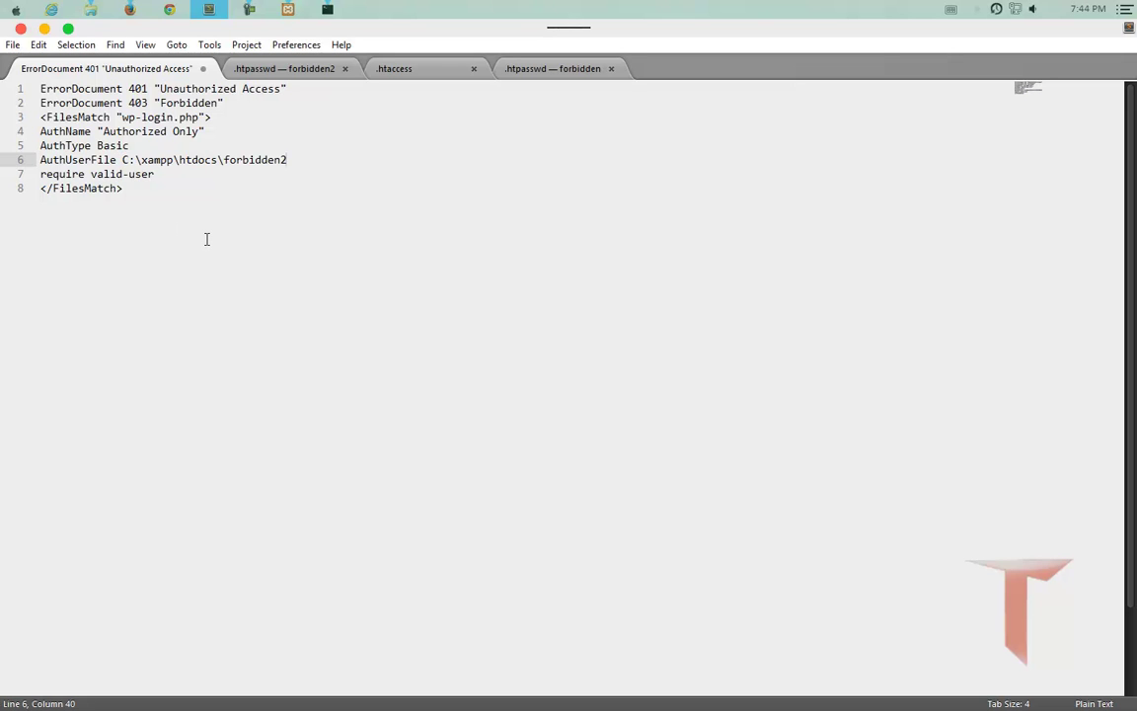
{"action": "type", "text": "\\.htpasswd"}
{"action": "left_click_drag", "start_coordinate": [124, 187], "coordinate": [8, 77]}
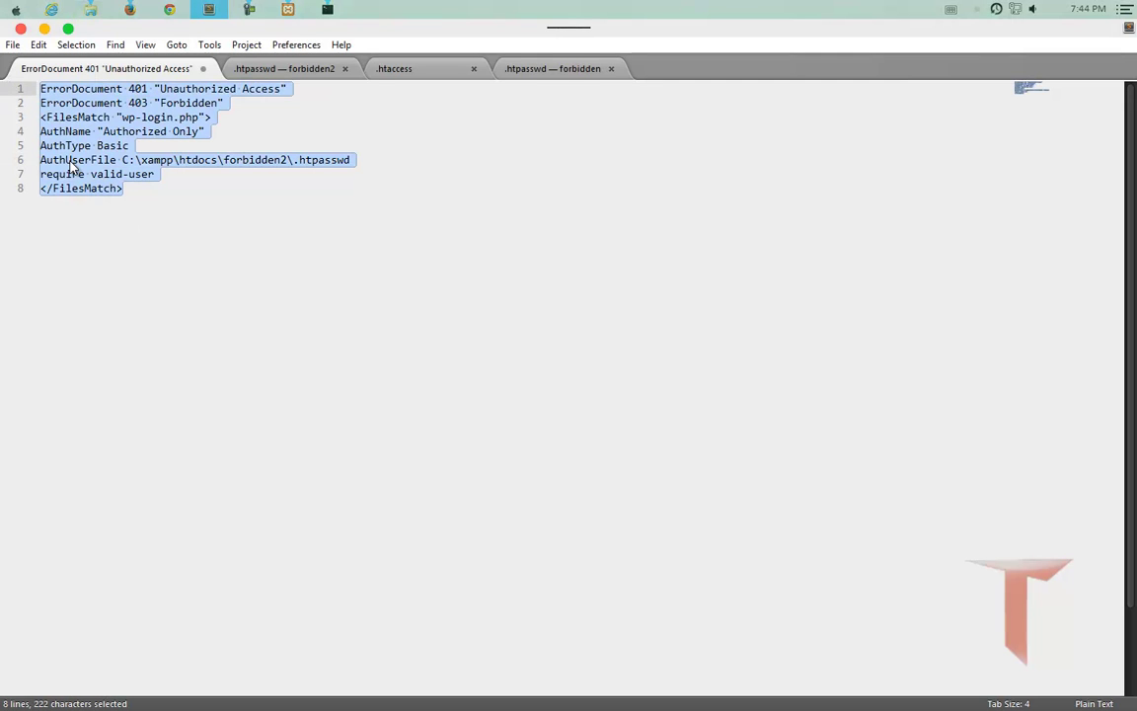
{"action": "key", "text": "ctrl+s"}
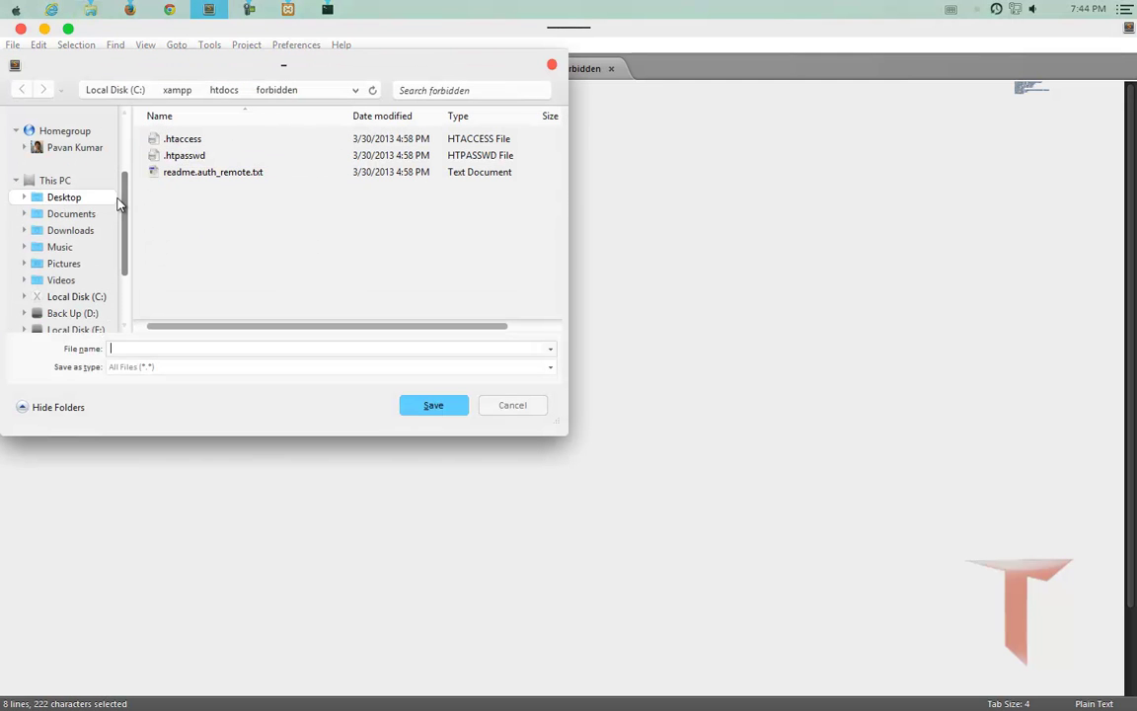
Browse the Save As dialog to C:\xampp\htdocs\wordpress.
{"action": "left_click_drag", "start_coordinate": [126, 203], "coordinate": [125, 246]}
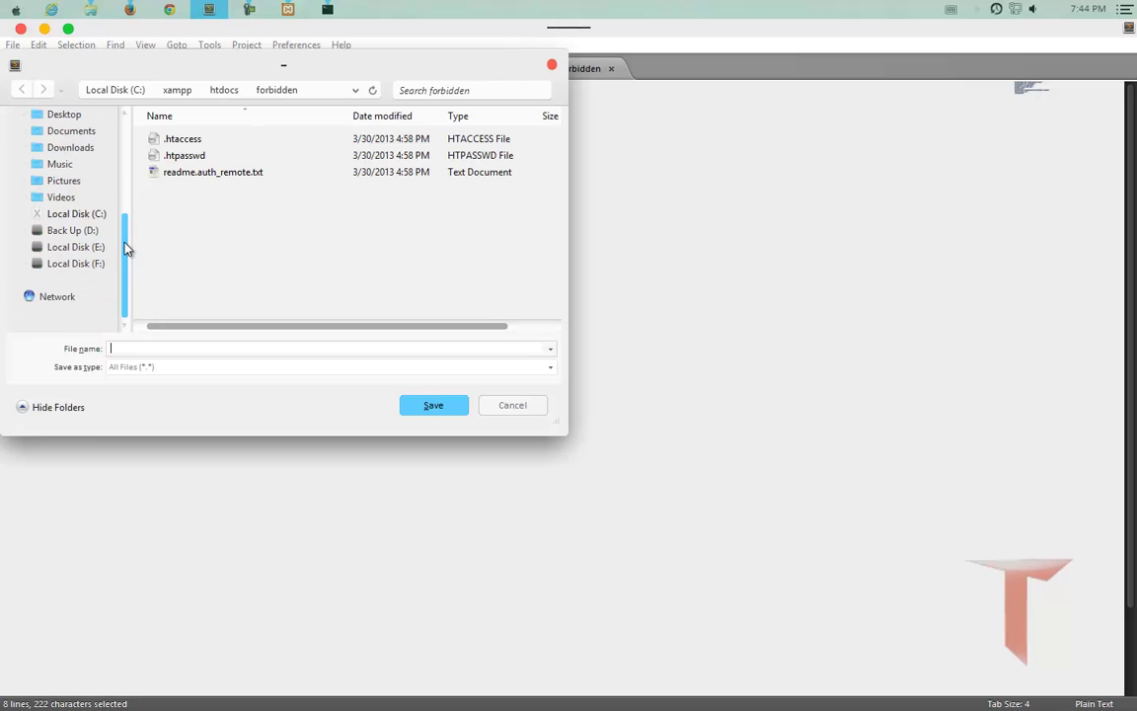
{"action": "left_click", "coordinate": [69, 214]}
{"action": "double_click", "coordinate": [198, 223]}
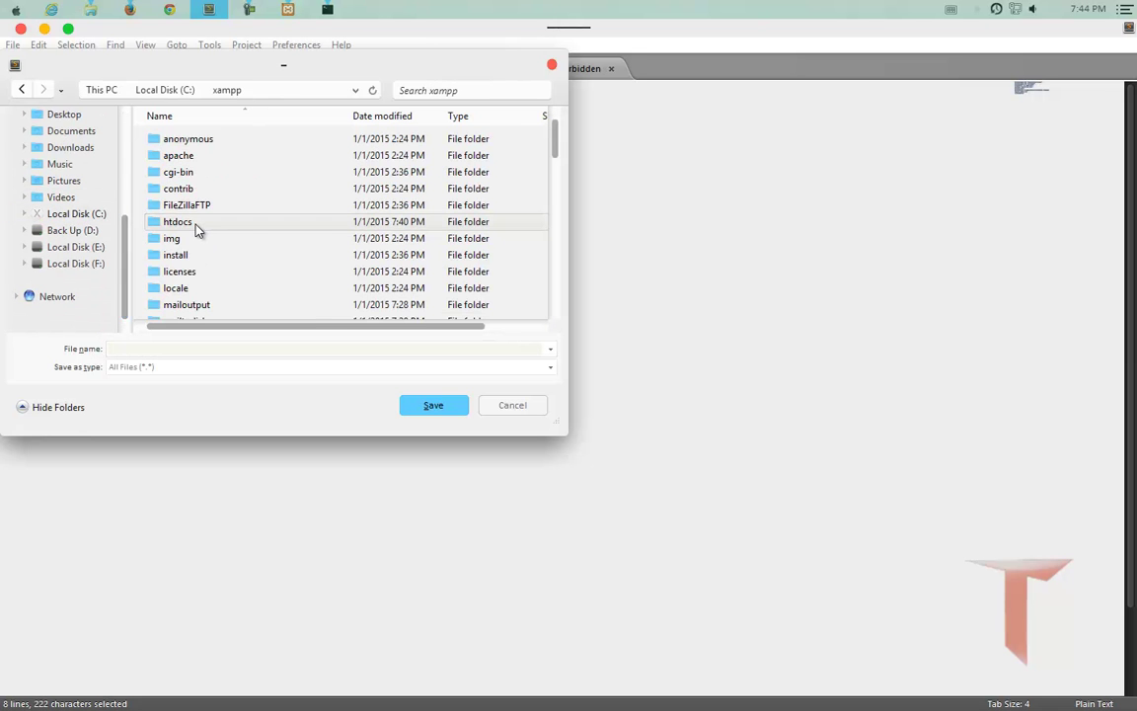
{"action": "scroll", "coordinate": [210, 208], "scroll_direction": "down", "scroll_amount": 3}
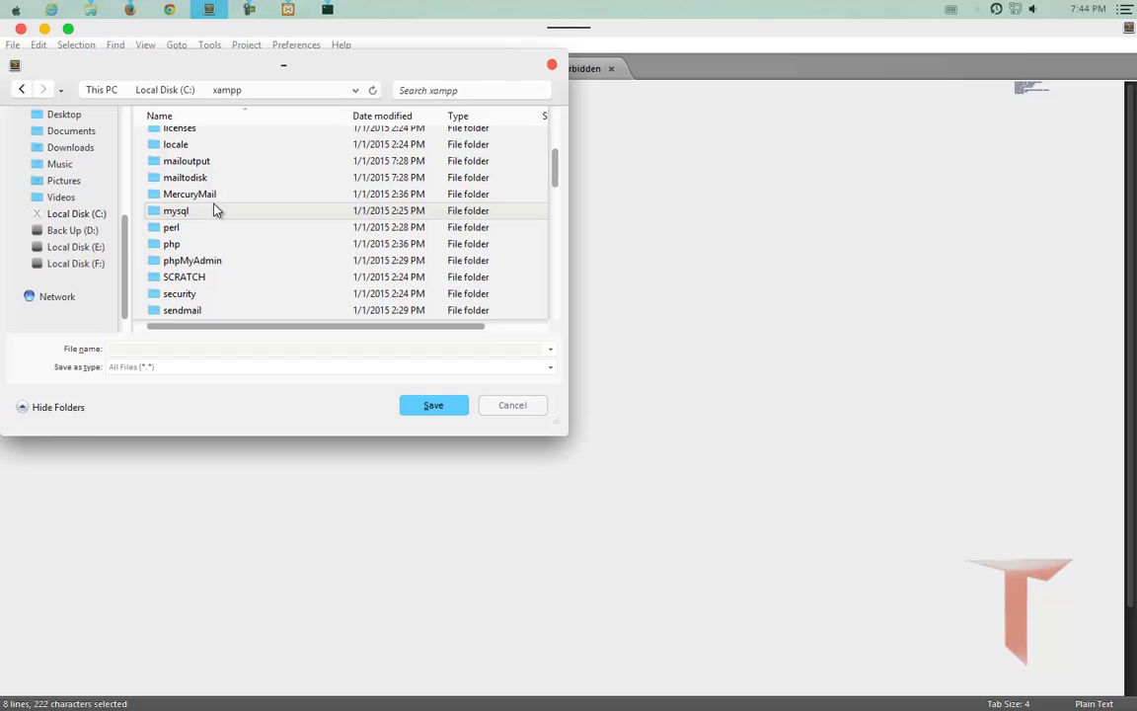
{"action": "scroll", "coordinate": [212, 202], "scroll_direction": "up", "scroll_amount": 2}
{"action": "double_click", "coordinate": [190, 158]}
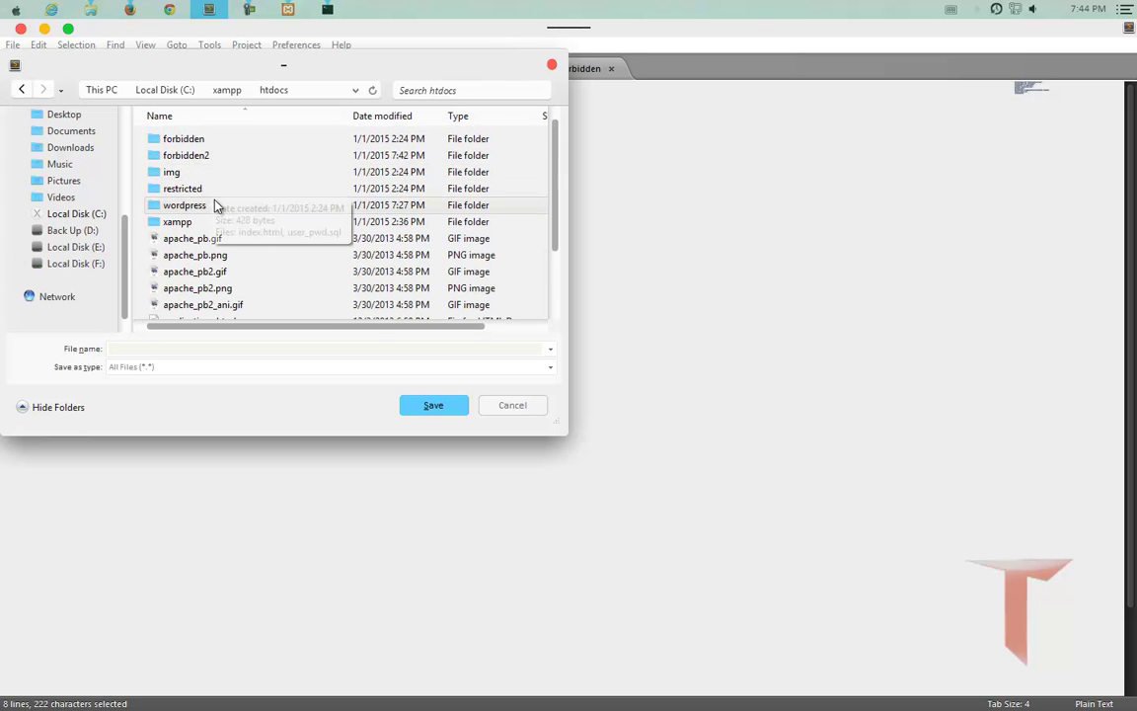
{"action": "double_click", "coordinate": [203, 208]}
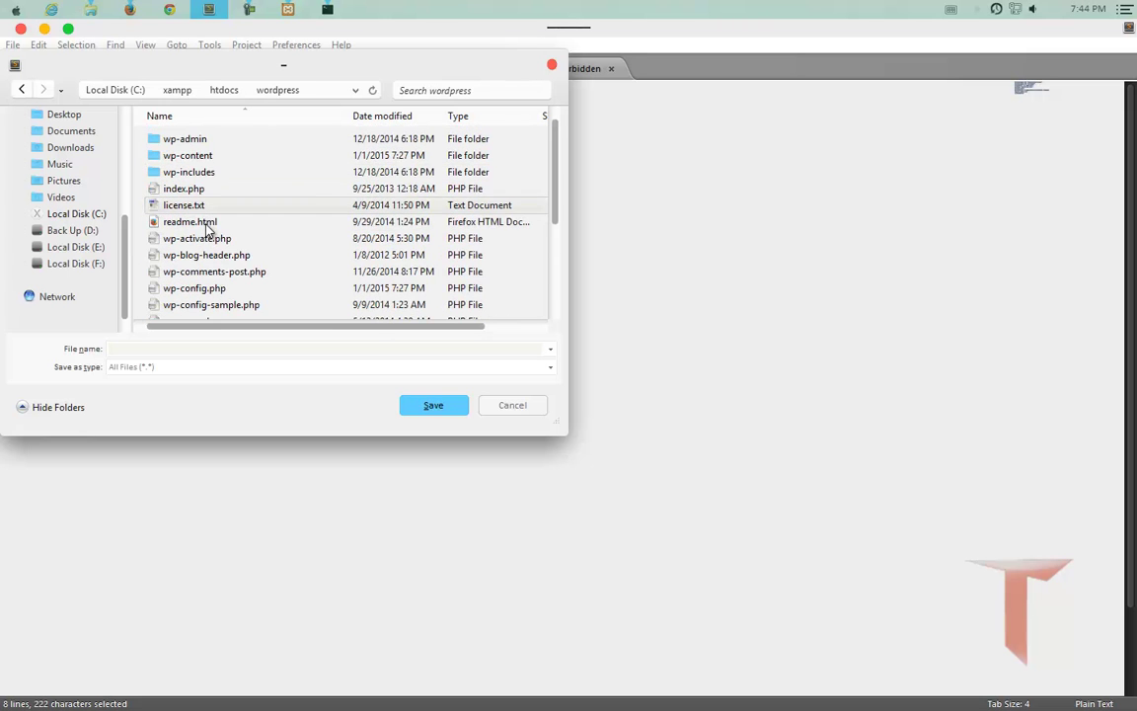
Name the file .htaccess and save it.
{"action": "scroll", "coordinate": [227, 247], "scroll_direction": "down", "scroll_amount": 3}
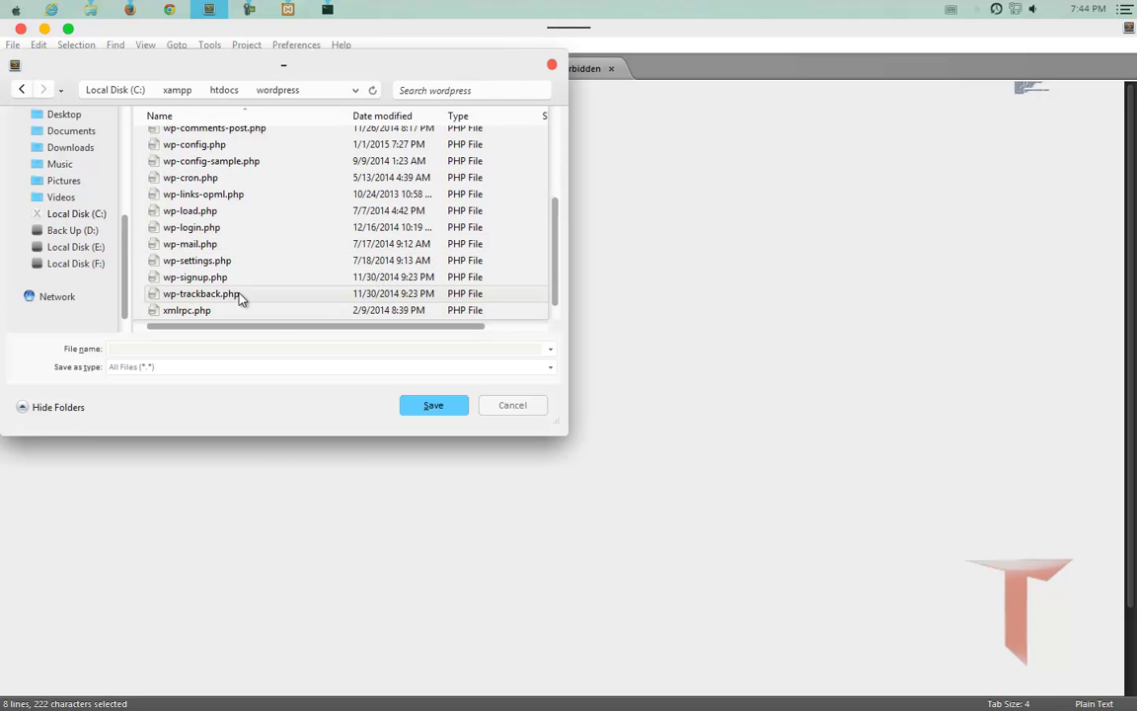
{"action": "scroll", "coordinate": [241, 292], "scroll_direction": "up", "scroll_amount": 3}
{"action": "scroll", "coordinate": [246, 285], "scroll_direction": "down", "scroll_amount": 3}
{"action": "left_click", "coordinate": [213, 347]}
{"action": "type", "text": ".ht"}
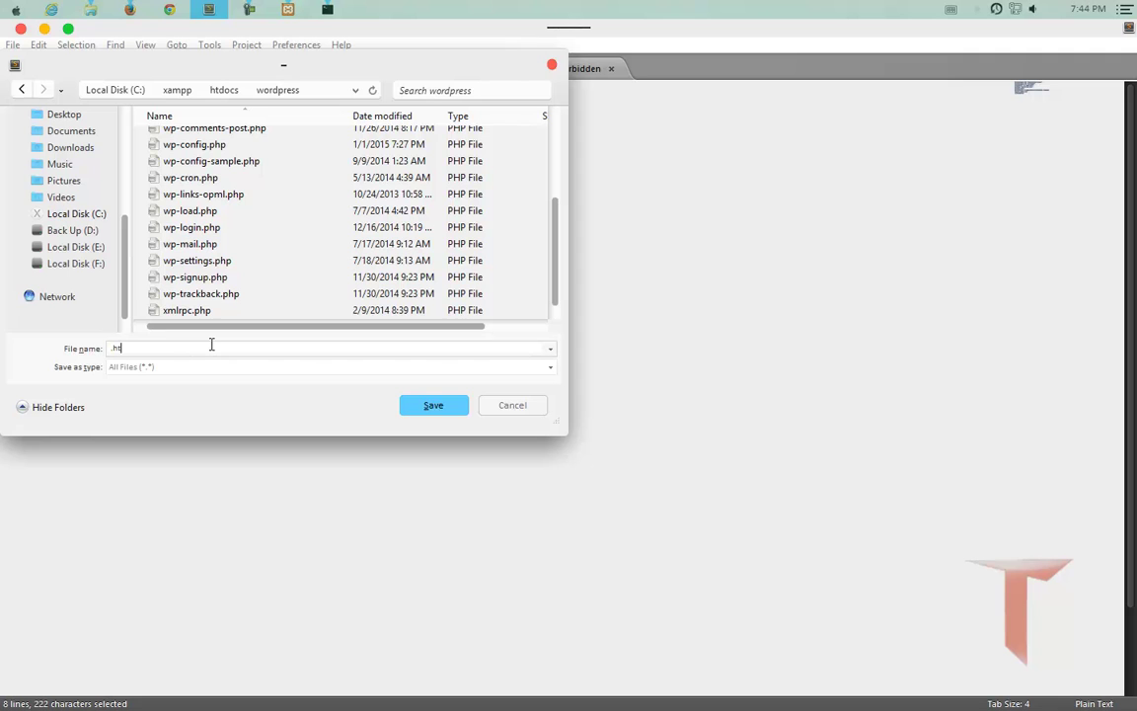
{"action": "type", "text": "access"}
{"action": "key", "text": "Return"}
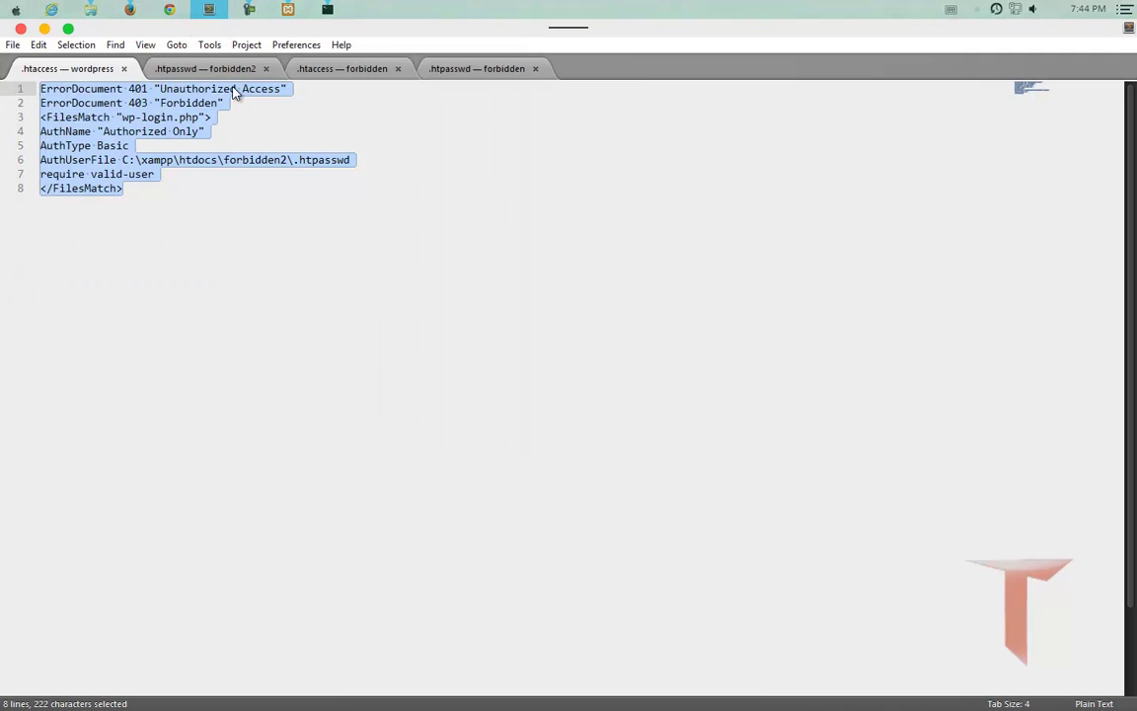
Reload wp-login.php and pass the Basic-auth prompt with the .htpasswd username and password.
{"action": "left_click", "coordinate": [130, 9]}
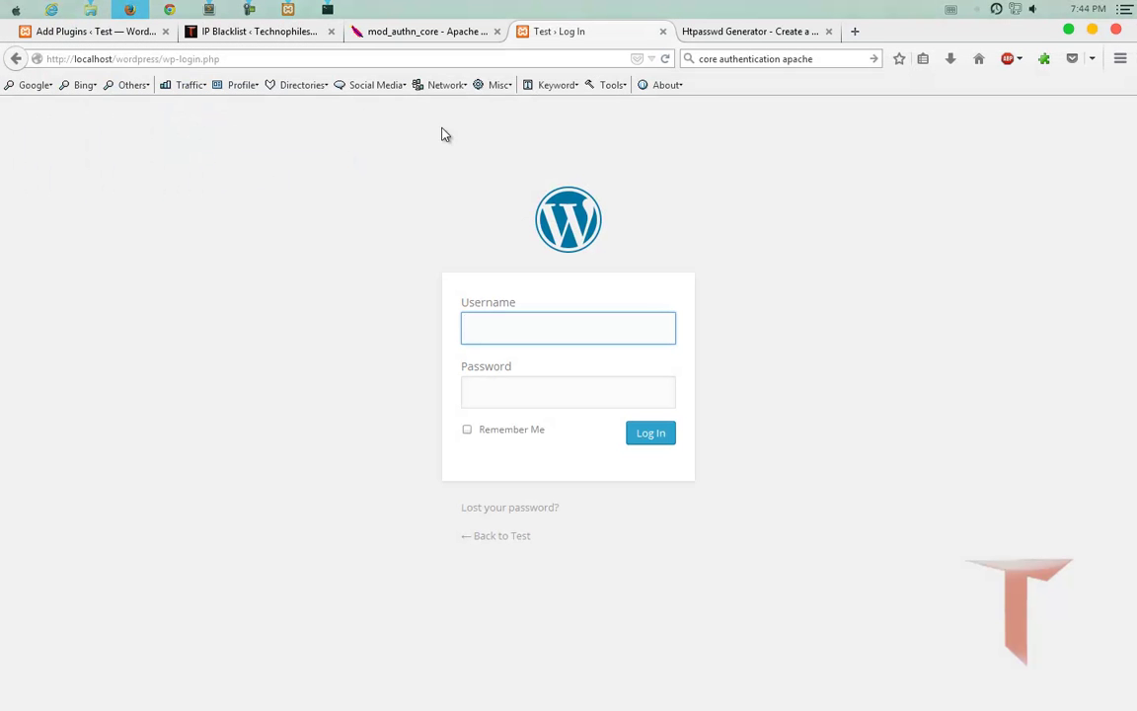
{"action": "key", "text": "ctrl+l"}
{"action": "key", "text": "Return"}
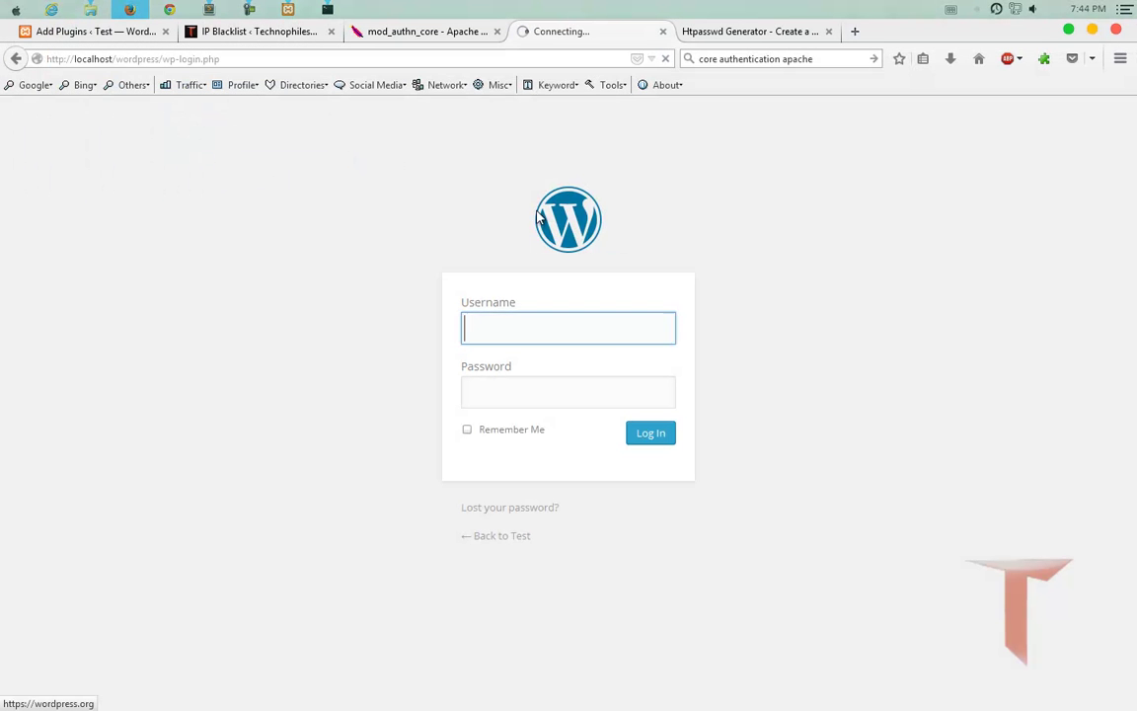
{"action": "left_click_drag", "start_coordinate": [500, 307], "coordinate": [471, 160]}
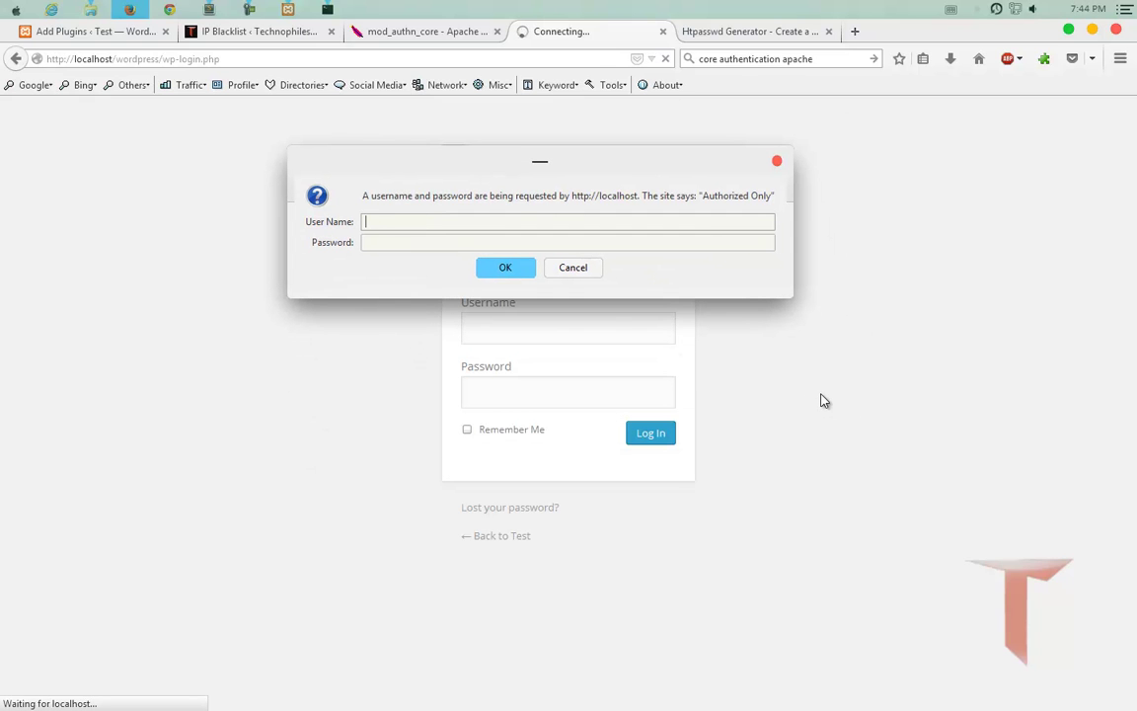
{"action": "type", "text": "abc"}
{"action": "key", "text": "Tab"}
{"action": "type", "text": "abc"}
{"action": "key", "text": "Return"}
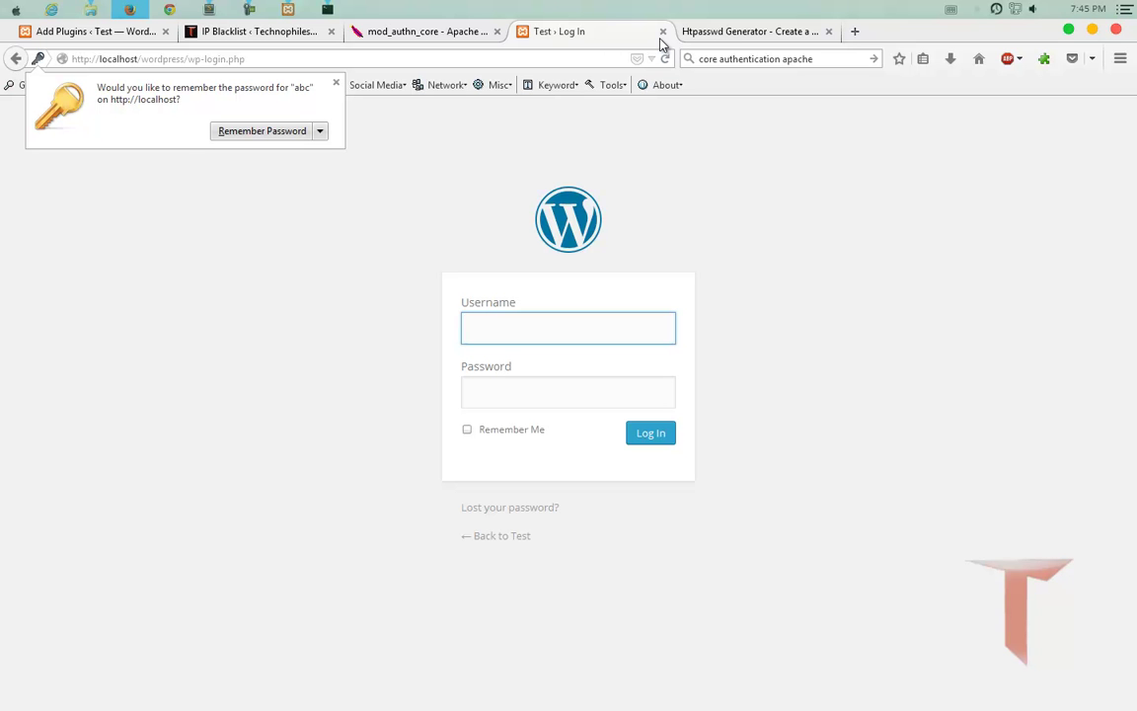
Return to the Technophileshub IP Blacklist page and scroll through its blocked IP table.
{"action": "left_click", "coordinate": [260, 33]}
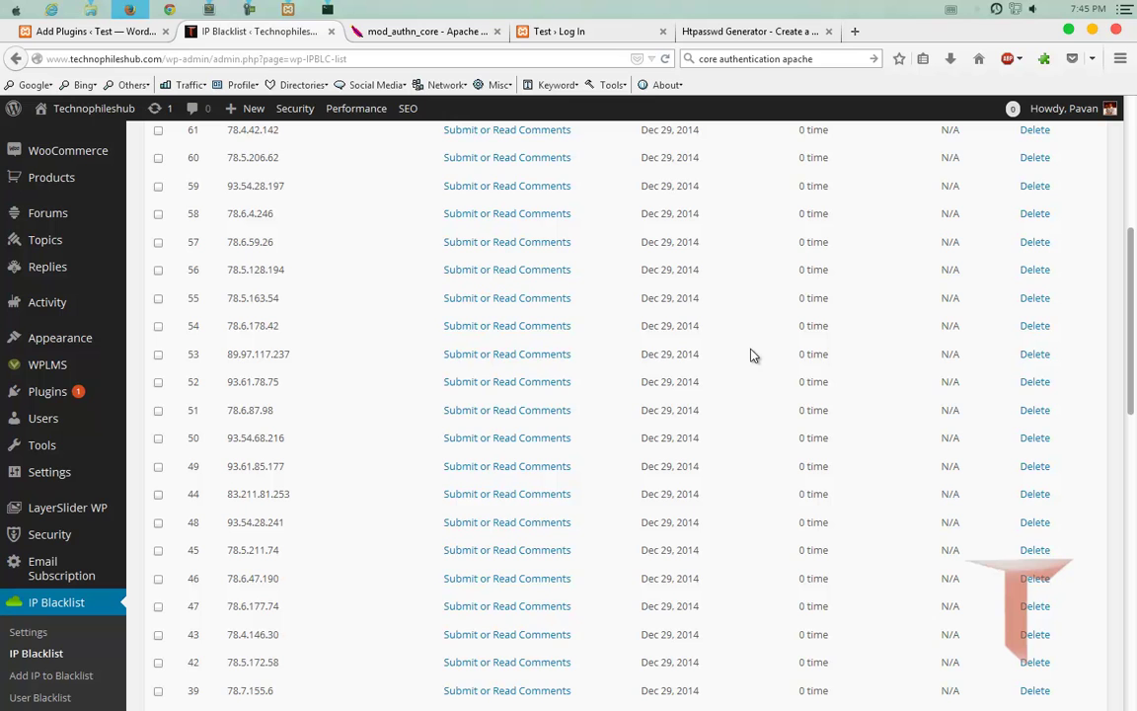
{"action": "scroll", "coordinate": [717, 279], "scroll_direction": "up", "scroll_amount": 3}
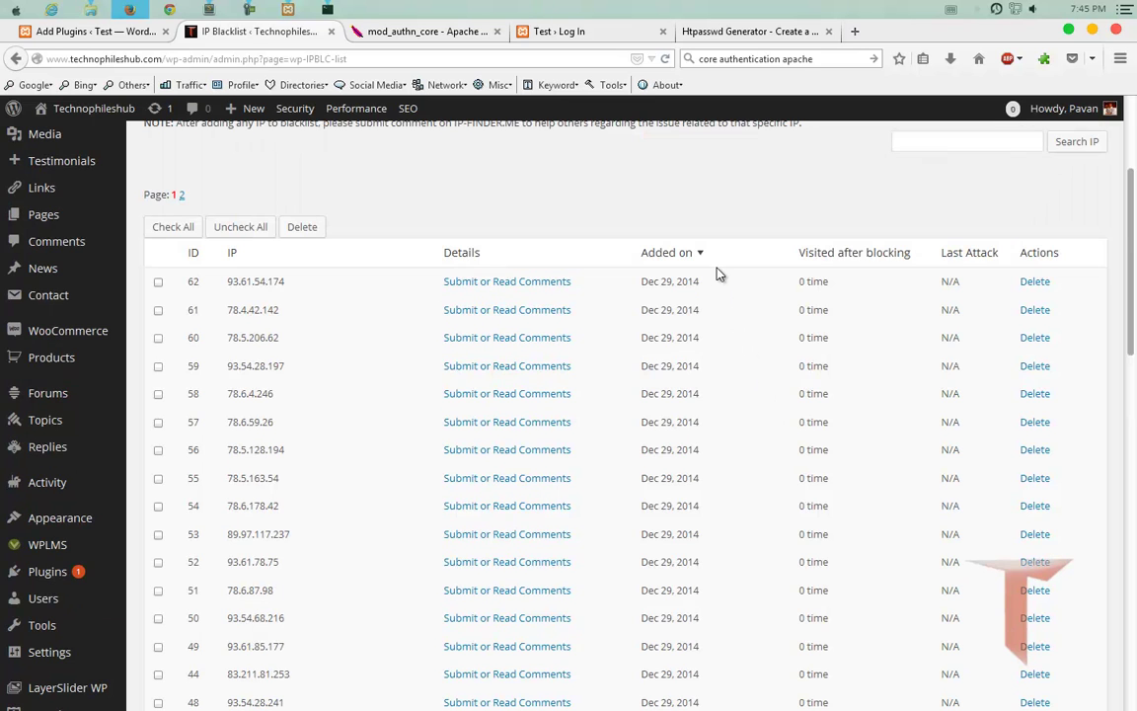
{"action": "scroll", "coordinate": [719, 275], "scroll_direction": "up", "scroll_amount": 3}
{"action": "scroll", "coordinate": [721, 272], "scroll_direction": "down", "scroll_amount": 3}
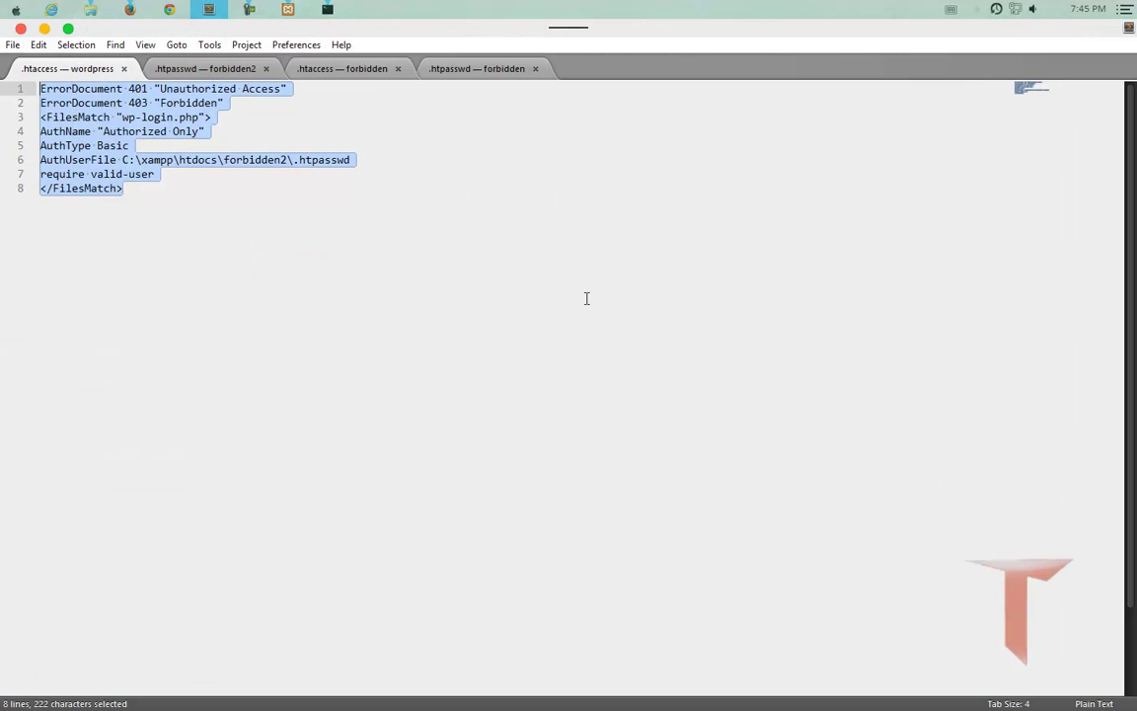
Bring up the wordpress .htaccess and briefly highlight its eight-line FilesMatch Basic-auth block.
{"action": "left_click", "coordinate": [589, 296]}
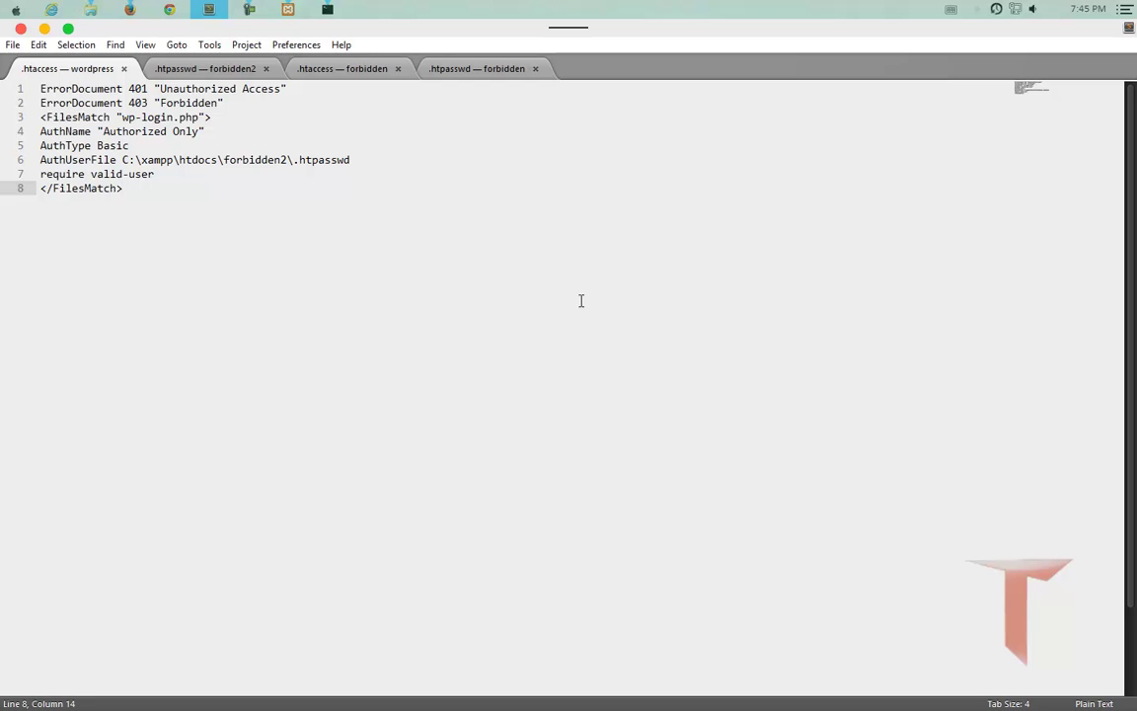
{"action": "left_click_drag", "start_coordinate": [168, 200], "coordinate": [18, 90]}
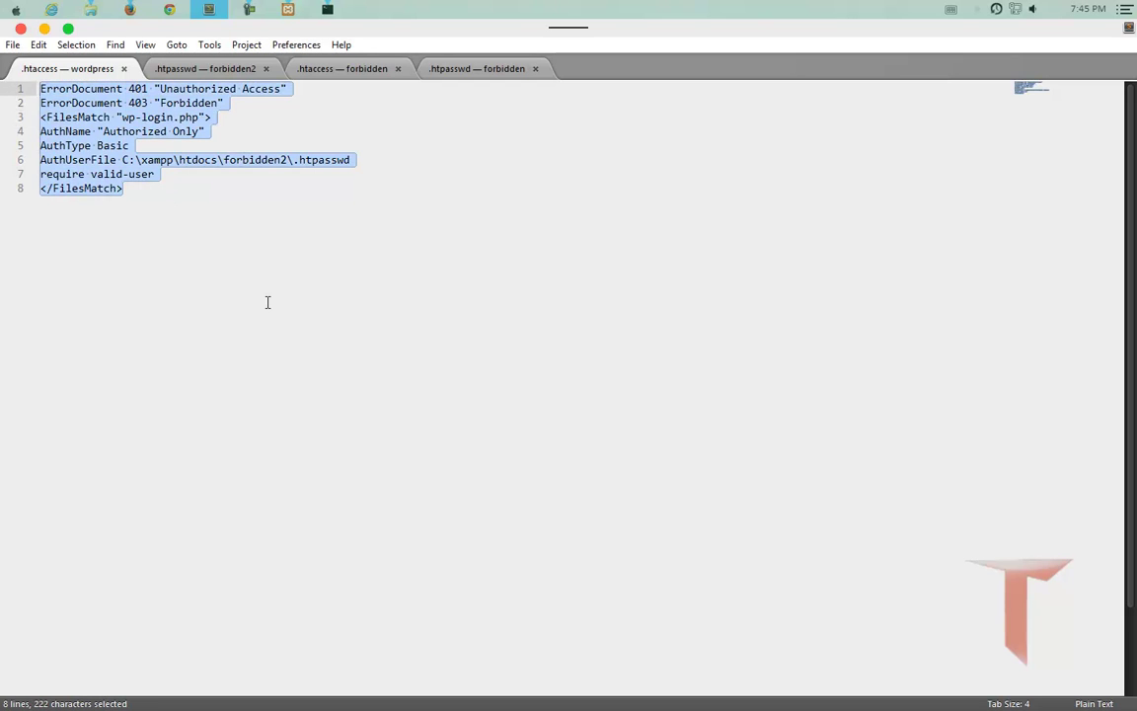
{"action": "left_click", "coordinate": [267, 302]}
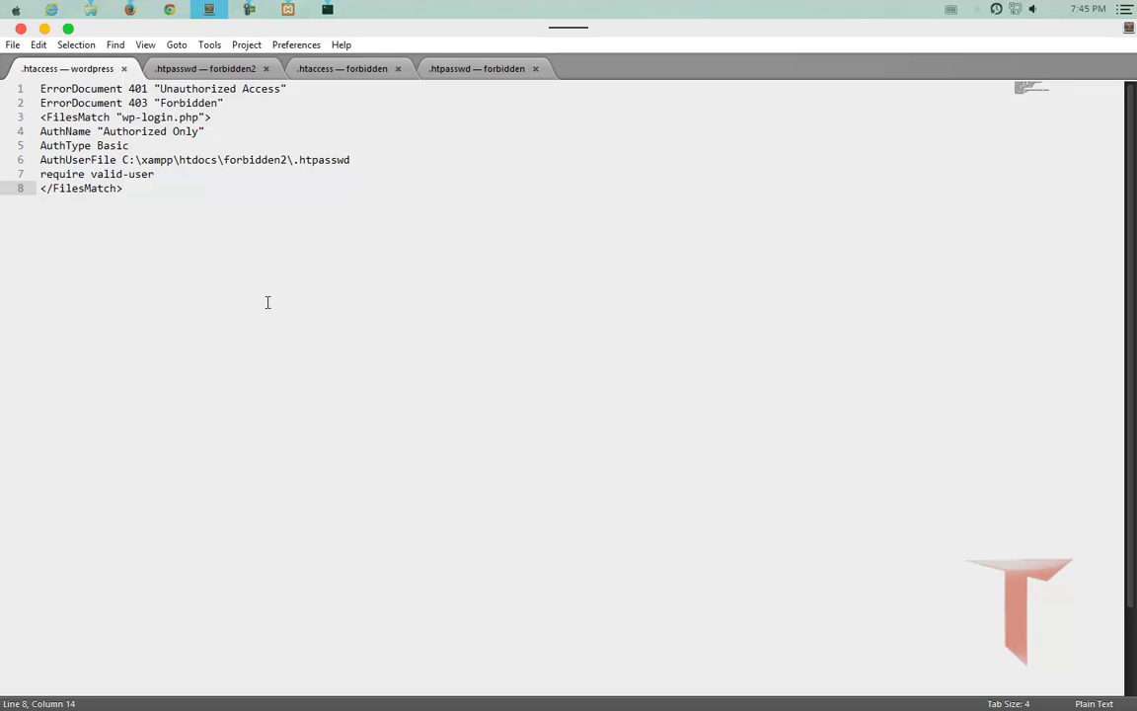